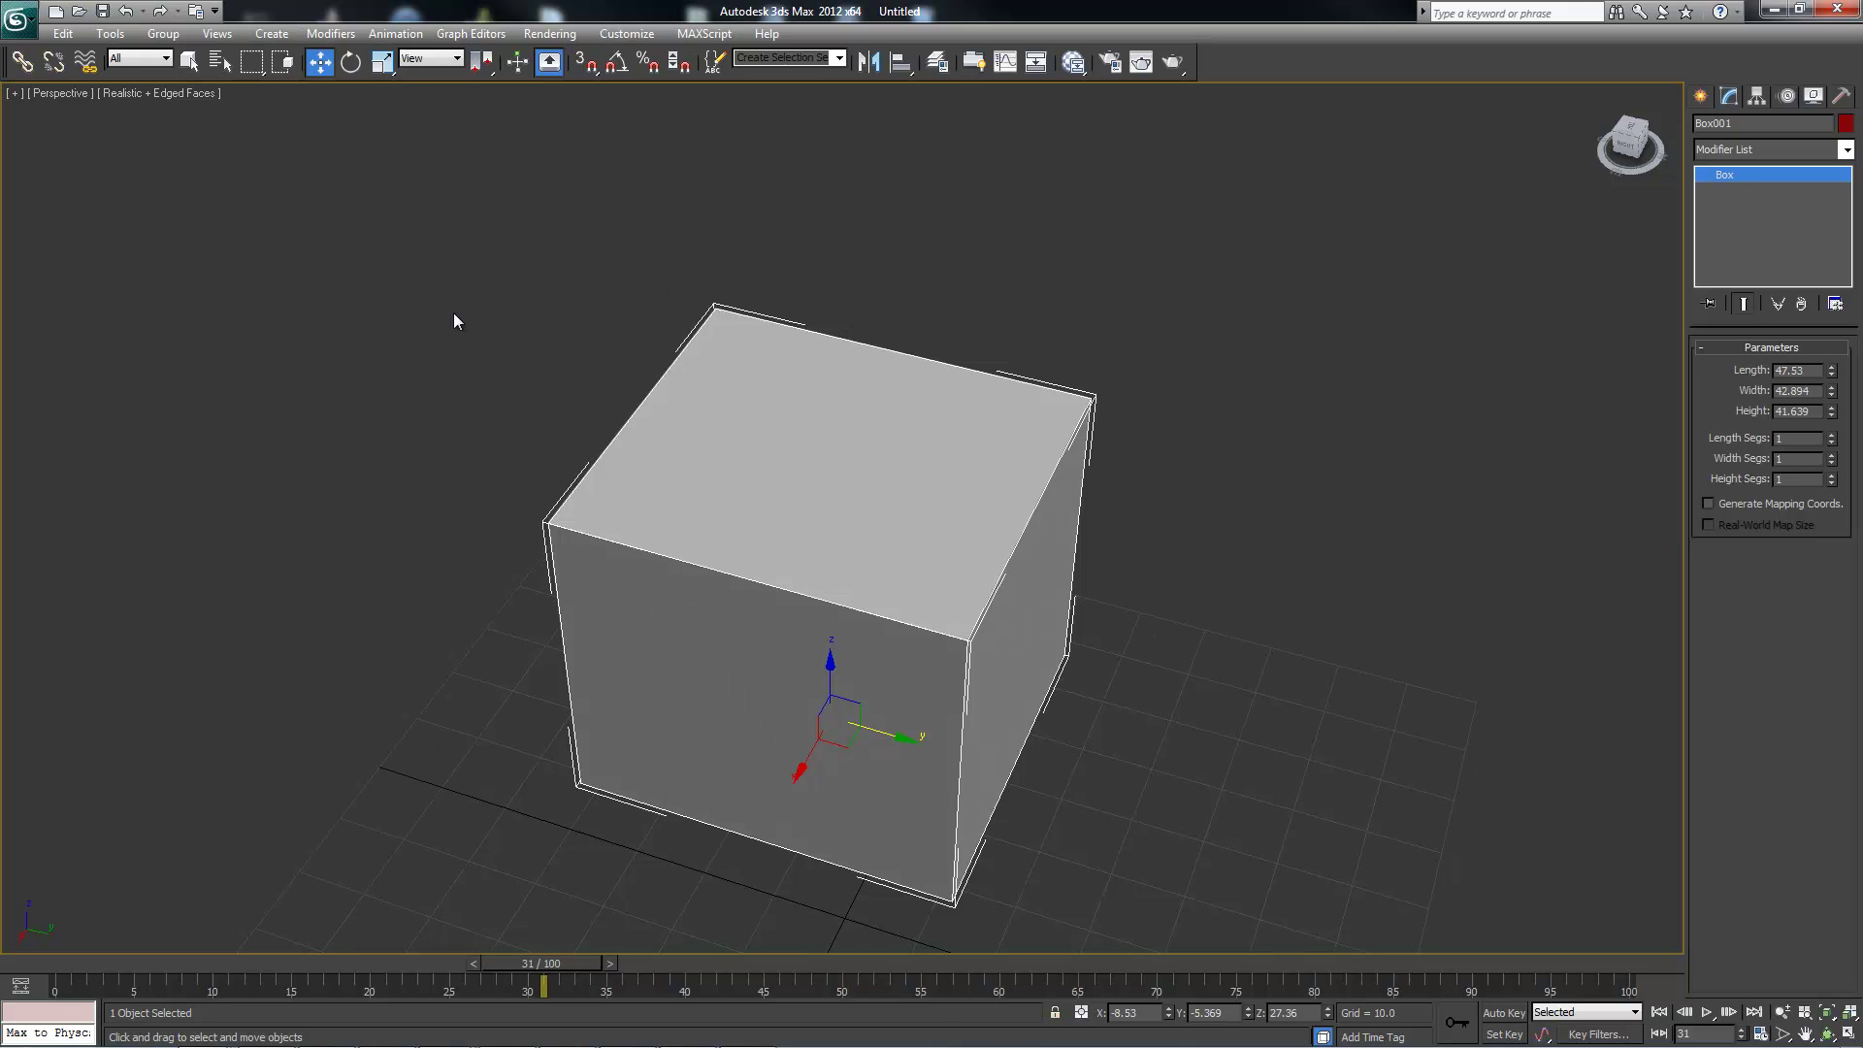
- Examine the box material's node setup and Checker map settings in the Slate Material Editor
{"action": "key", "text": "m"}
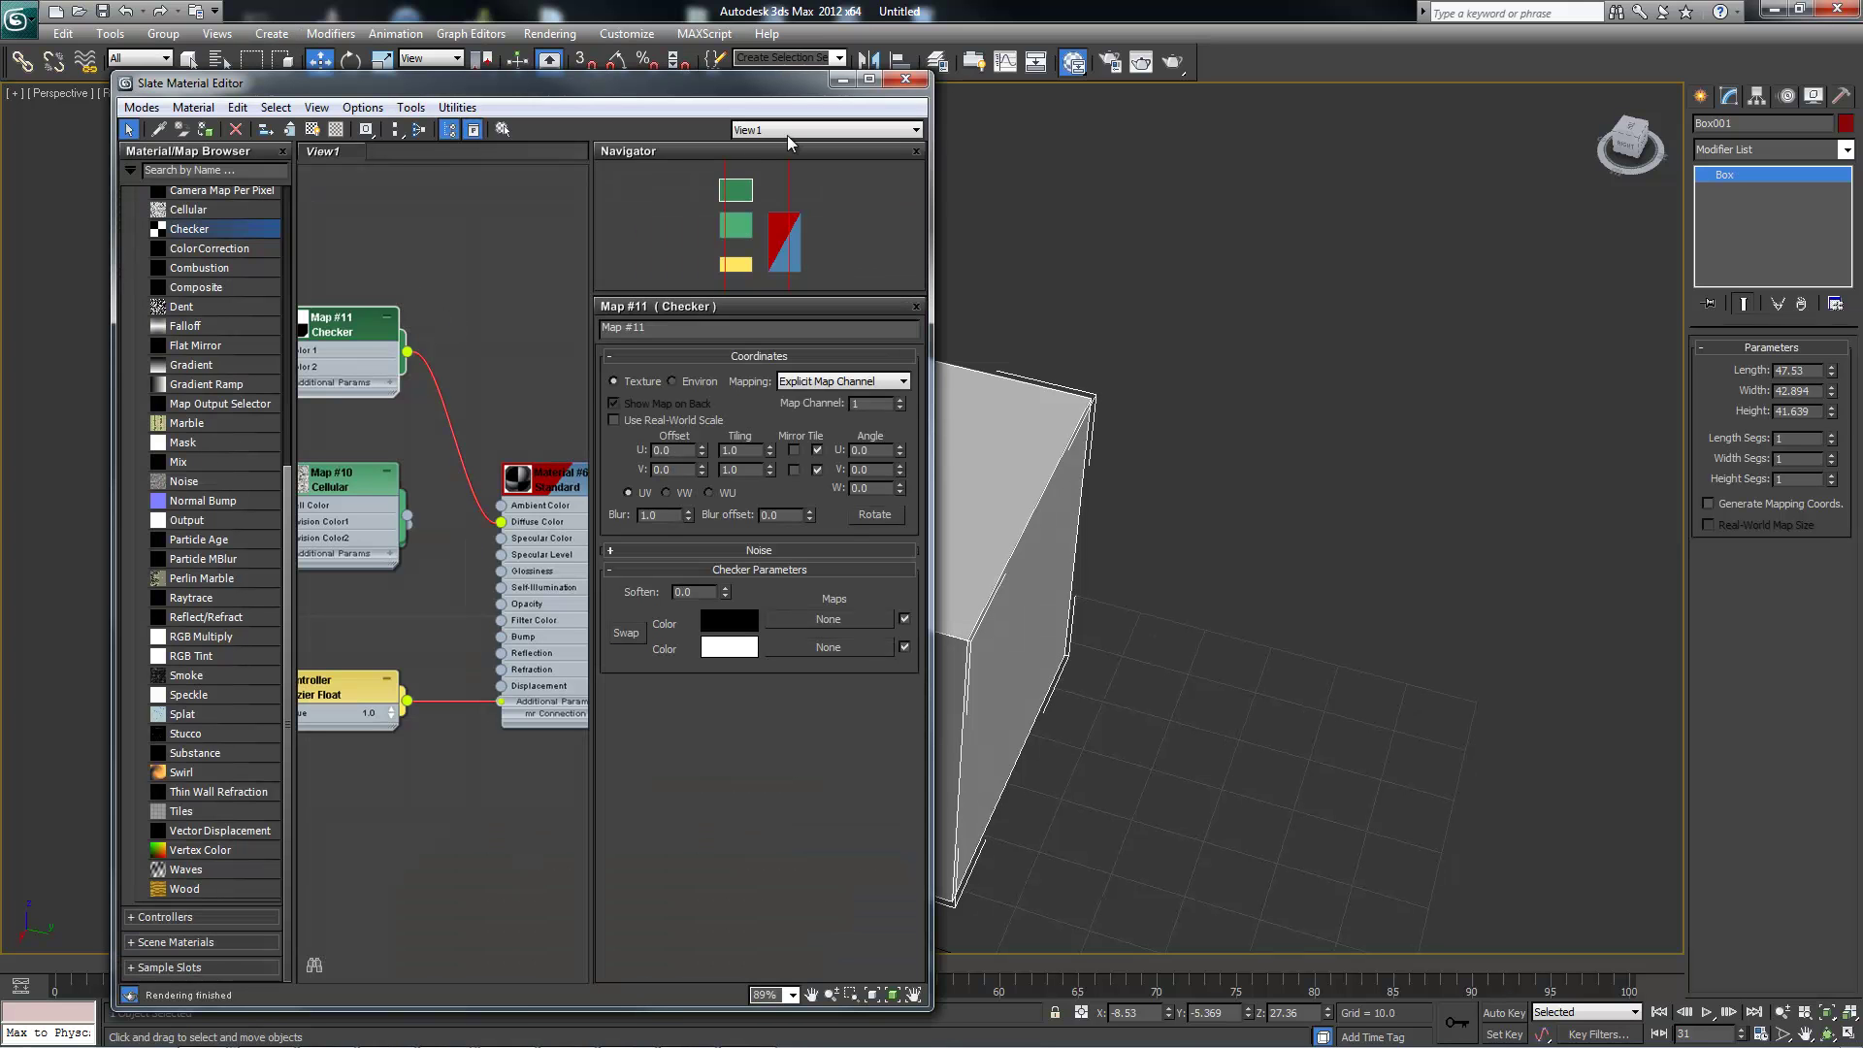
{"action": "left_click", "coordinate": [905, 78]}
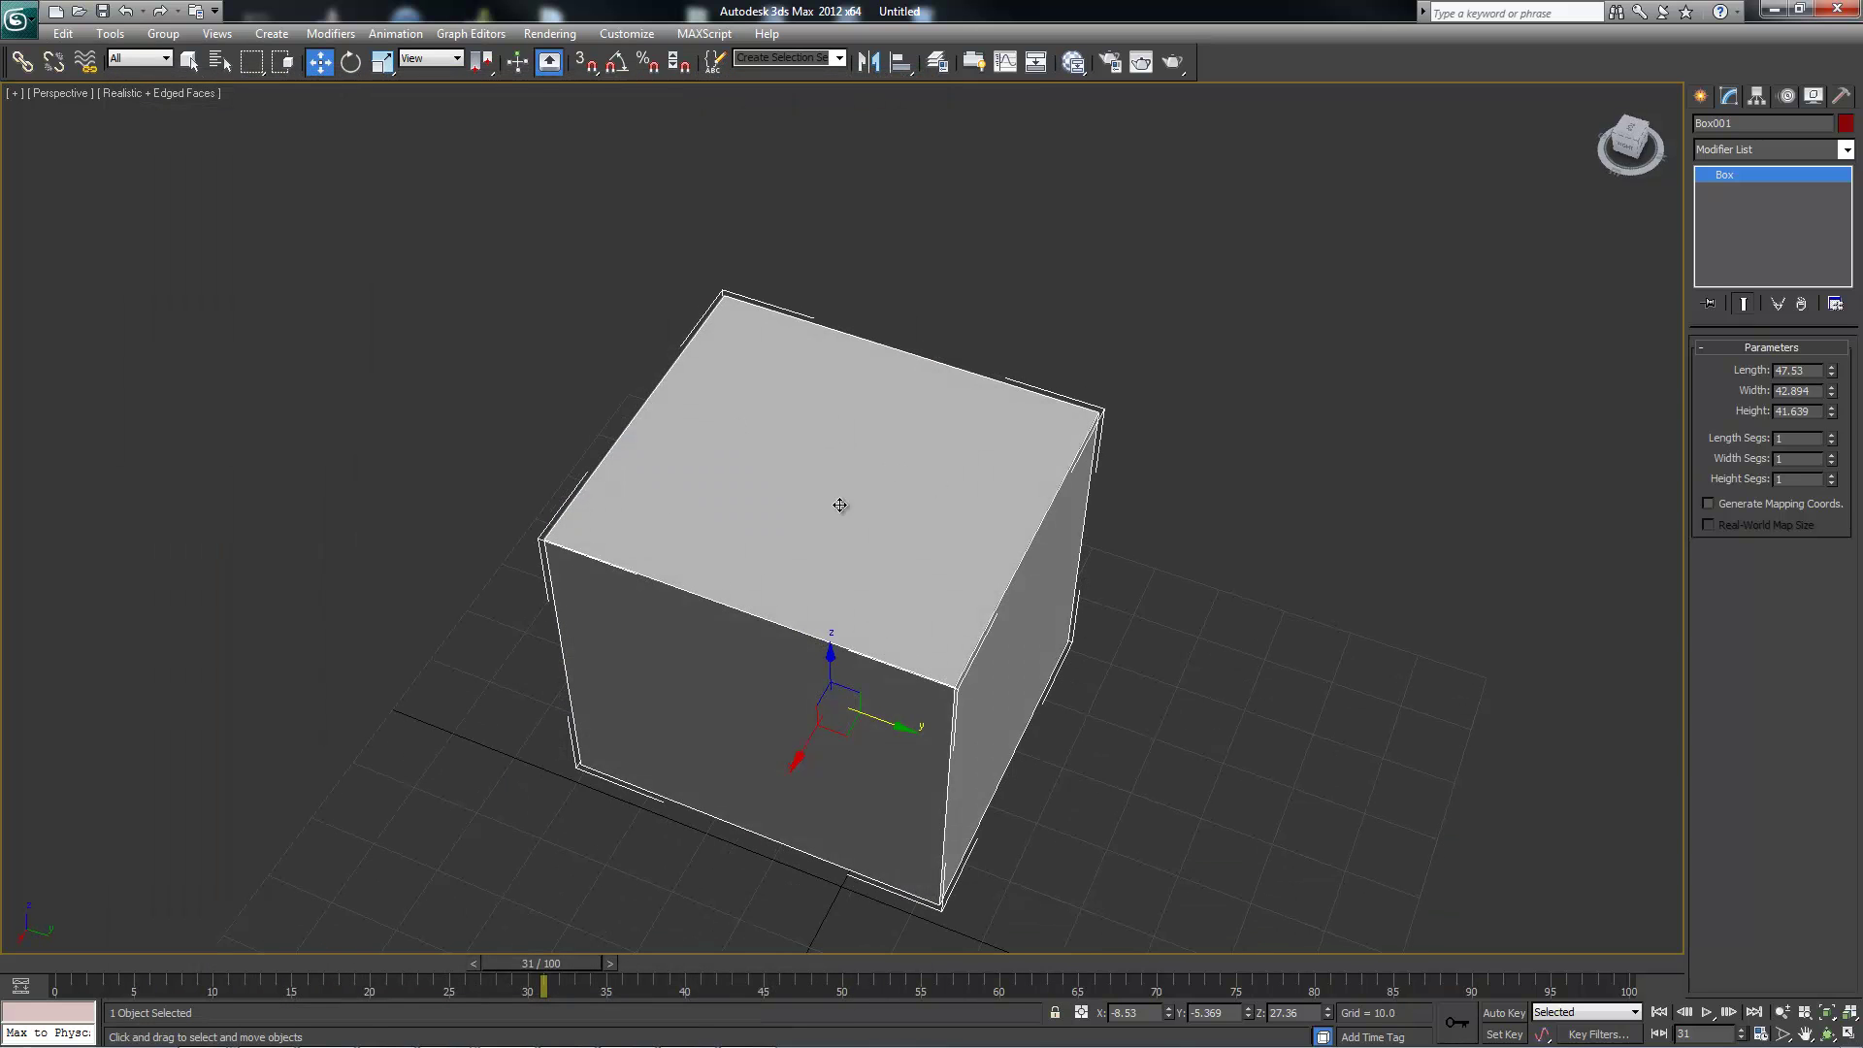
{"action": "middle_click_drag", "start_coordinate": [872, 502], "coordinate": [856, 454], "text": "alt"}
- Switch the box's Generate Mapping Coords option on and back off
{"action": "left_click", "coordinate": [1710, 503]}
{"action": "left_click", "coordinate": [1709, 503]}
{"action": "middle_click_drag", "start_coordinate": [1153, 471], "coordinate": [966, 409], "text": "alt"}
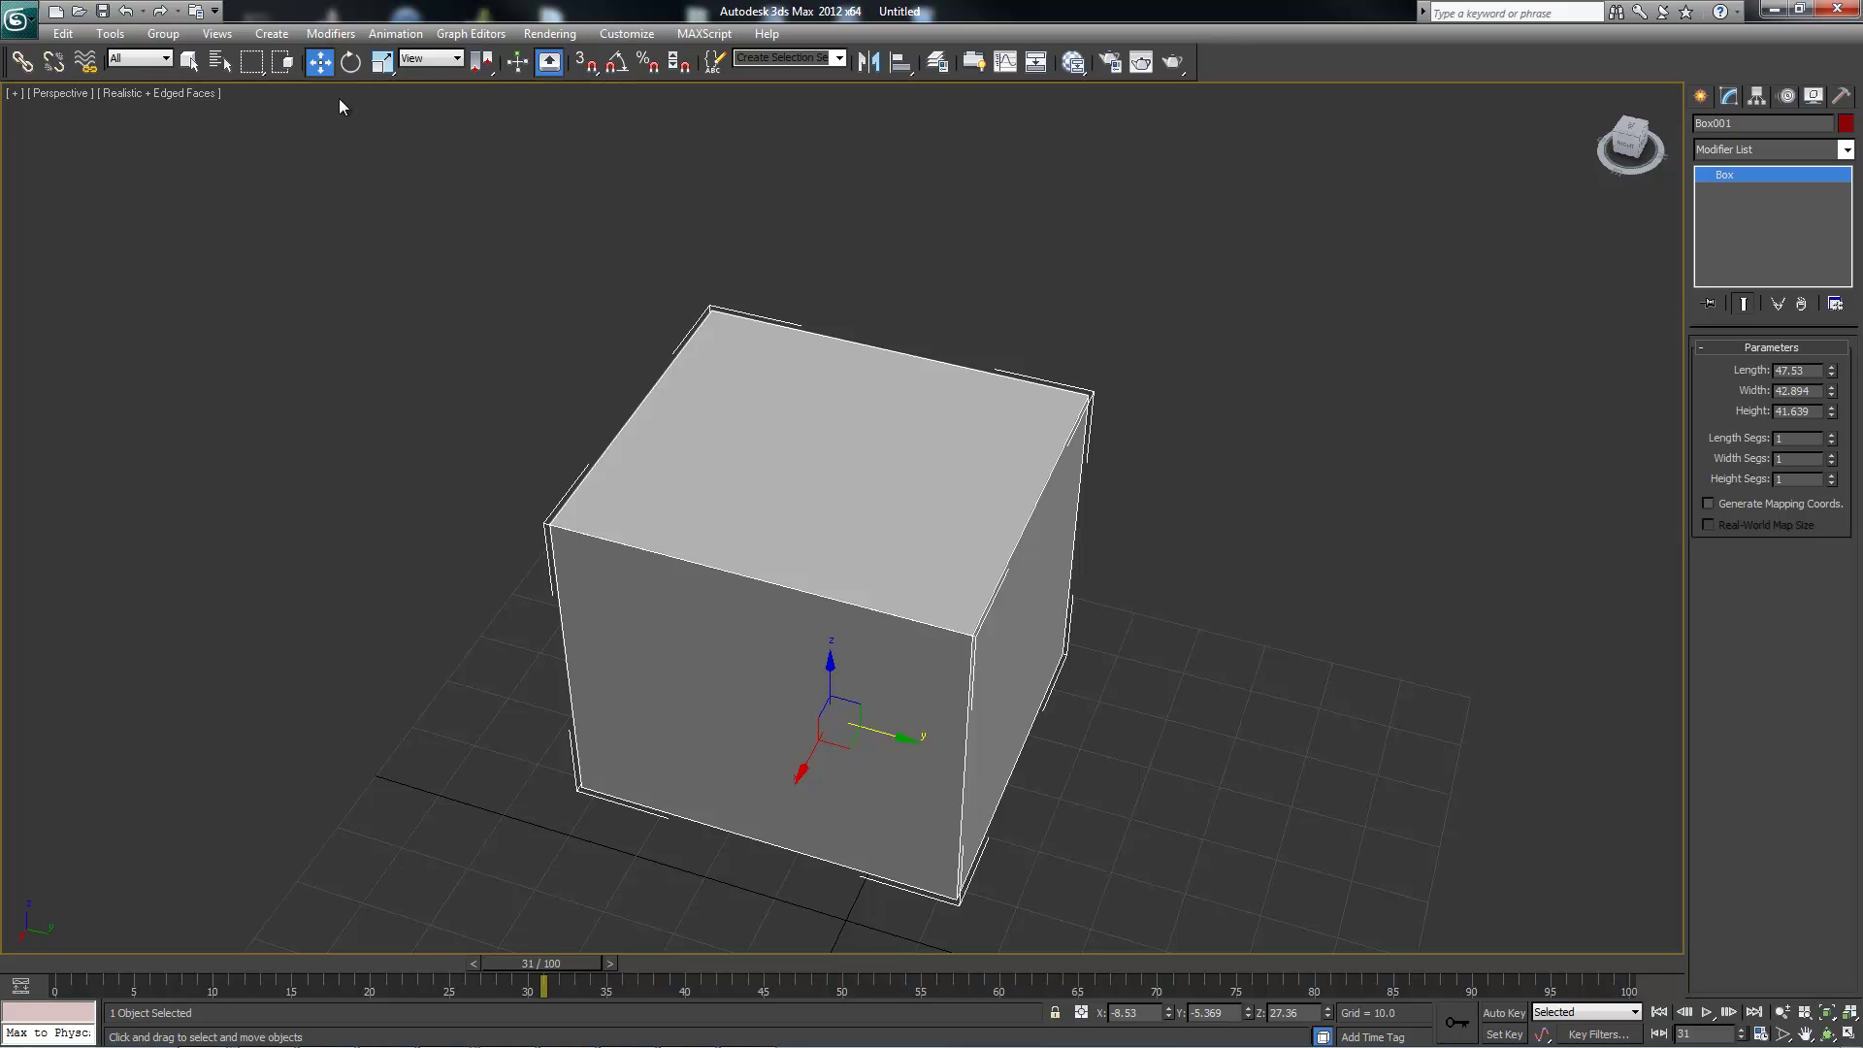
- Apply a UVW Map modifier to the box with planar mapping
{"action": "left_click", "coordinate": [330, 32]}
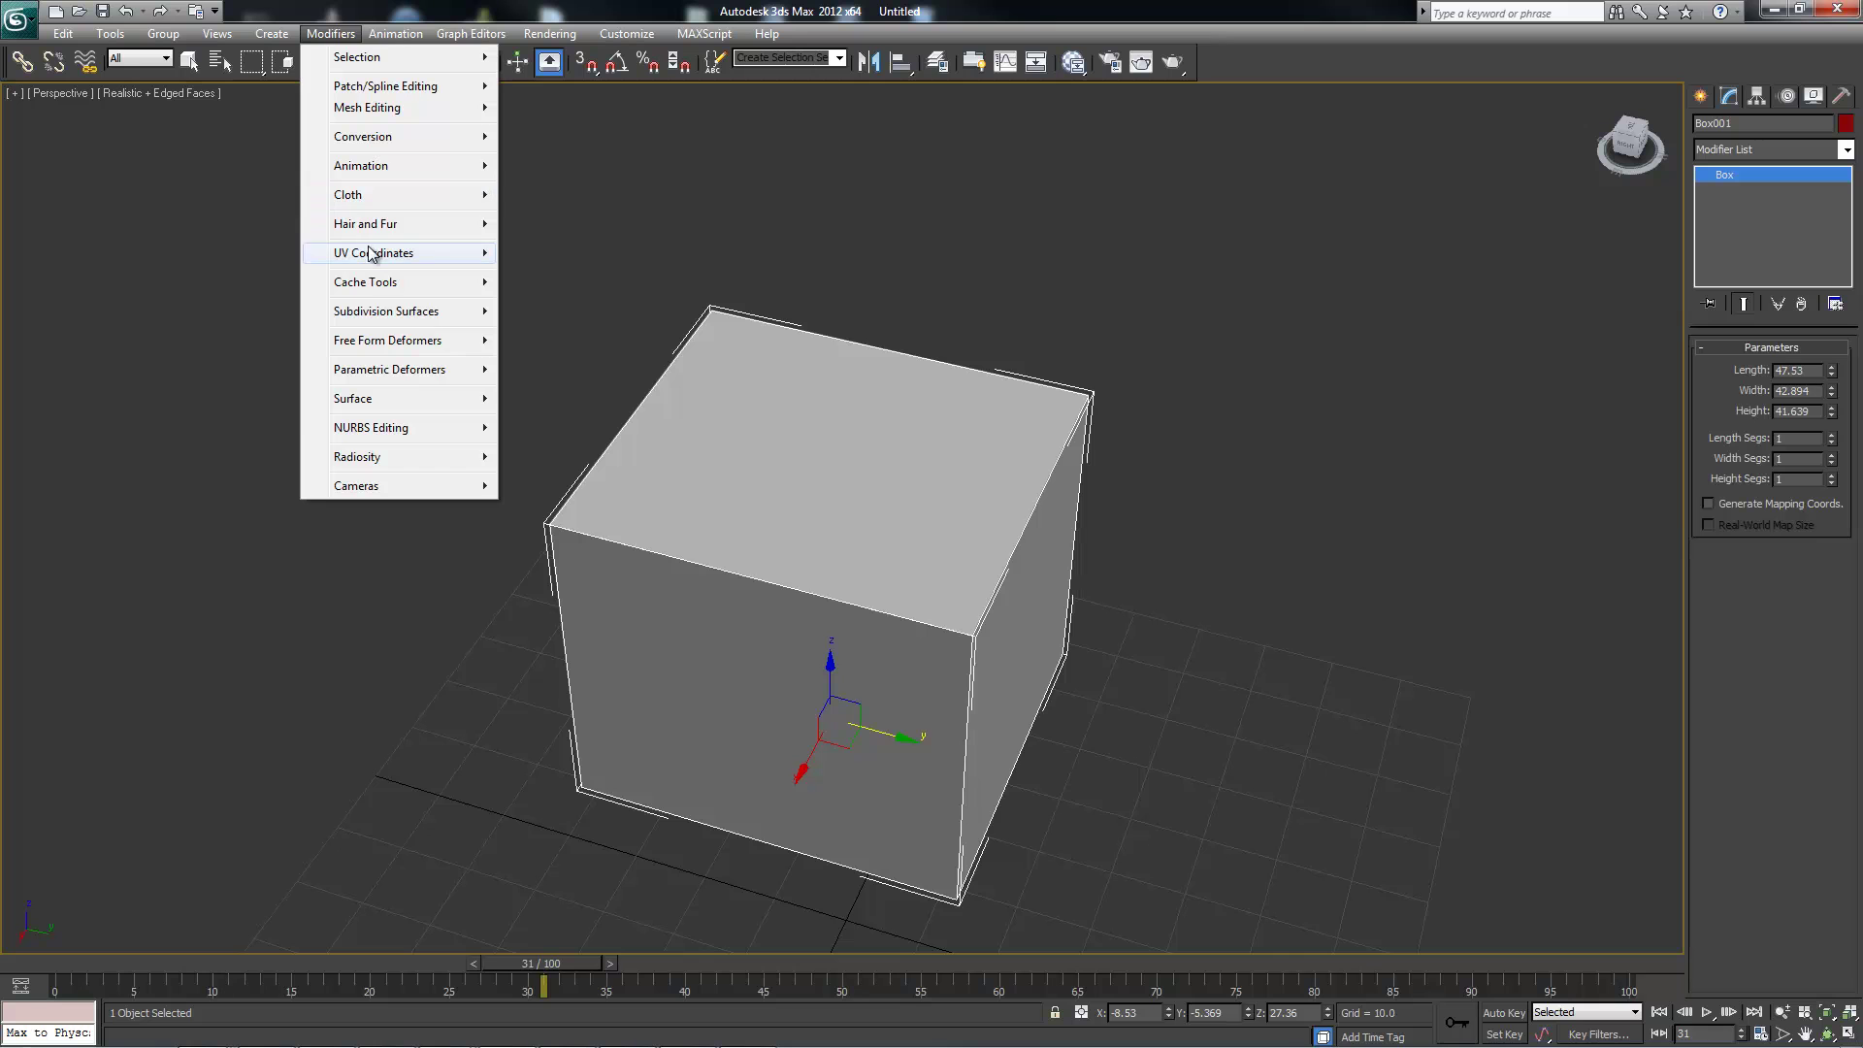
{"action": "mouse_move", "coordinate": [371, 254]}
{"action": "left_click", "coordinate": [194, 359]}
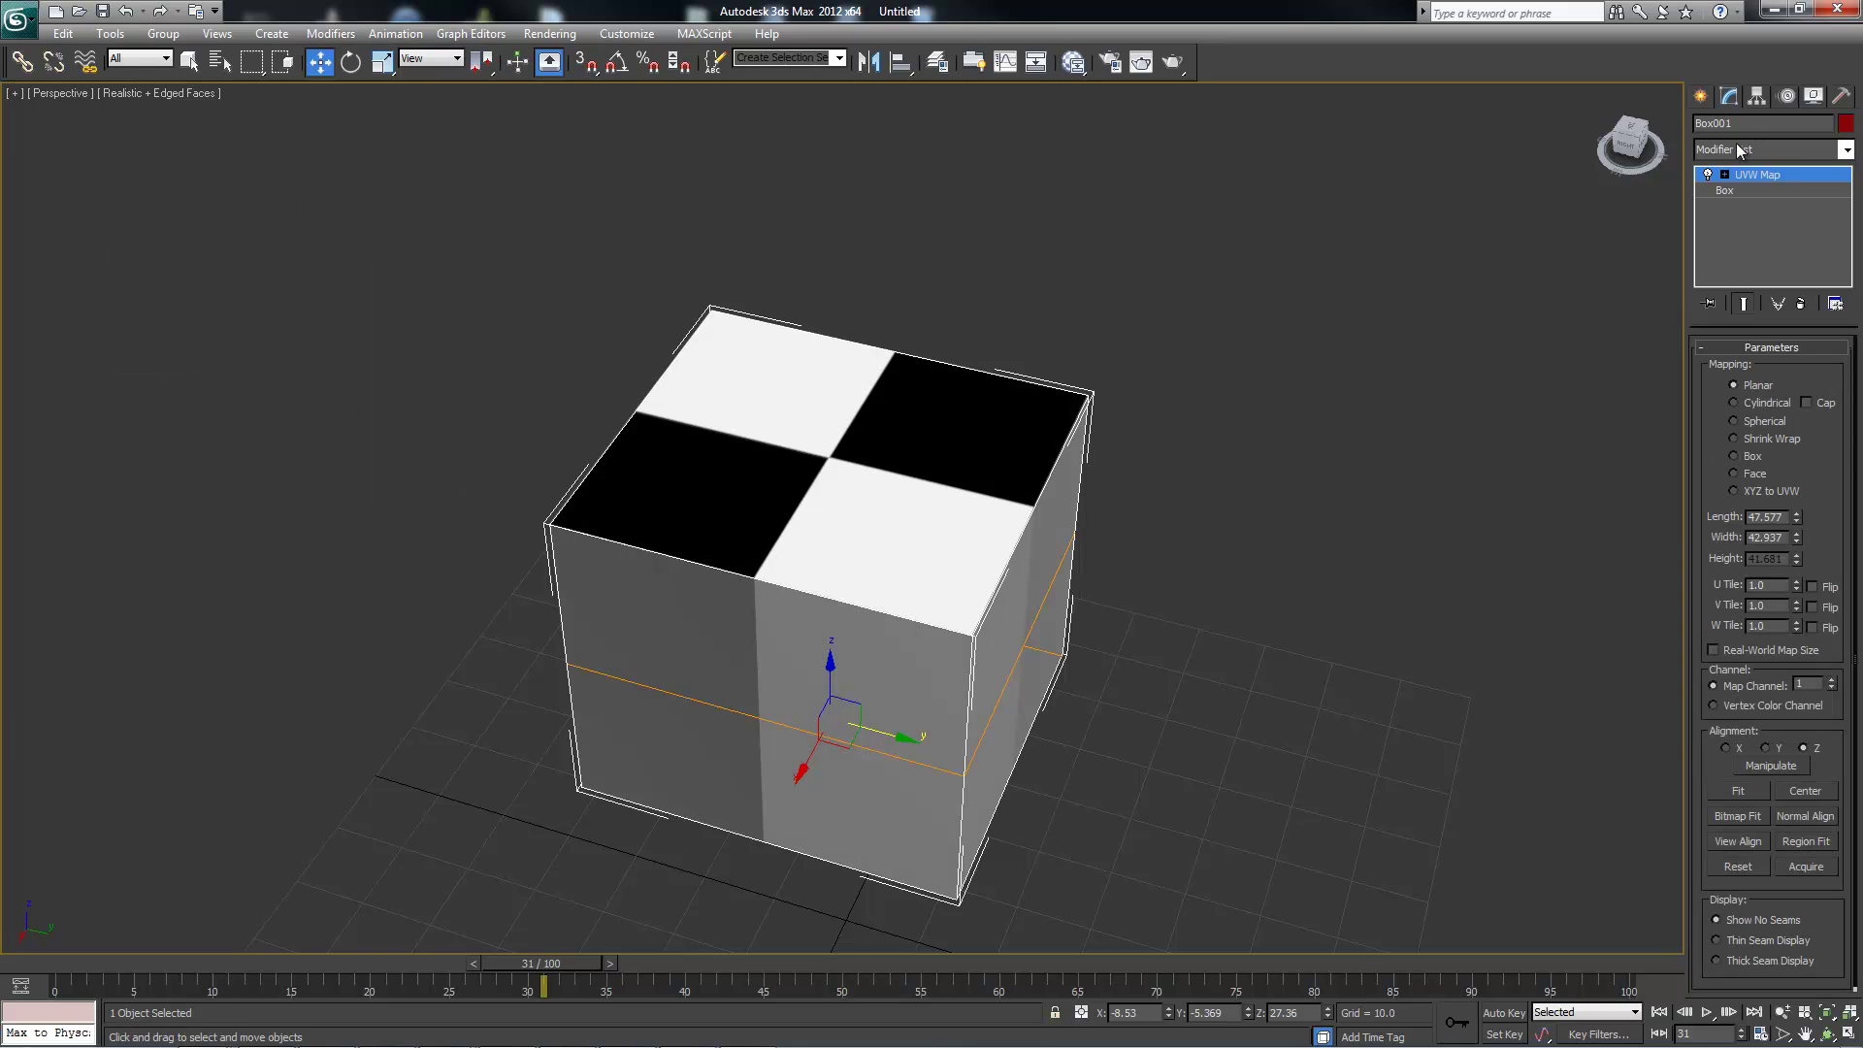
{"action": "middle_click_drag", "start_coordinate": [886, 536], "coordinate": [981, 574], "text": "alt"}
{"action": "middle_click_drag", "start_coordinate": [1136, 536], "coordinate": [1019, 556], "text": "alt"}
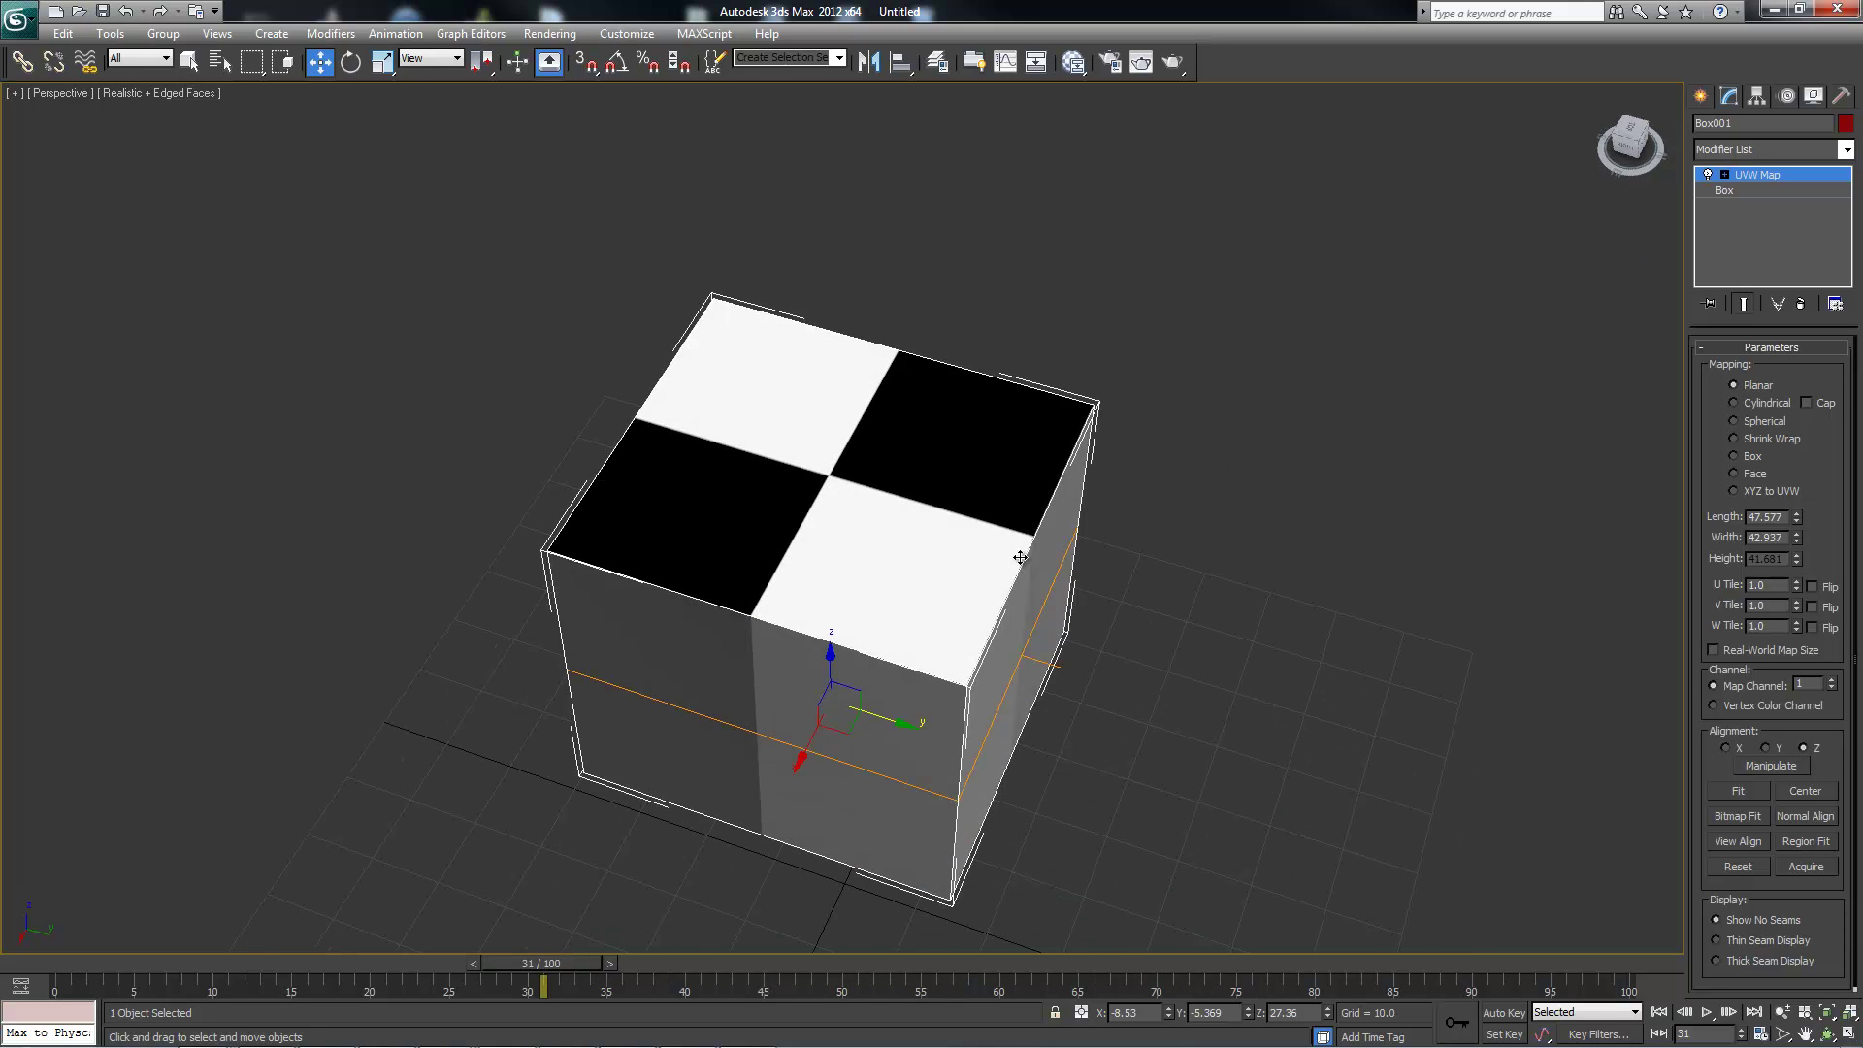
{"action": "middle_click_drag", "start_coordinate": [1444, 518], "coordinate": [1447, 534], "text": "alt"}
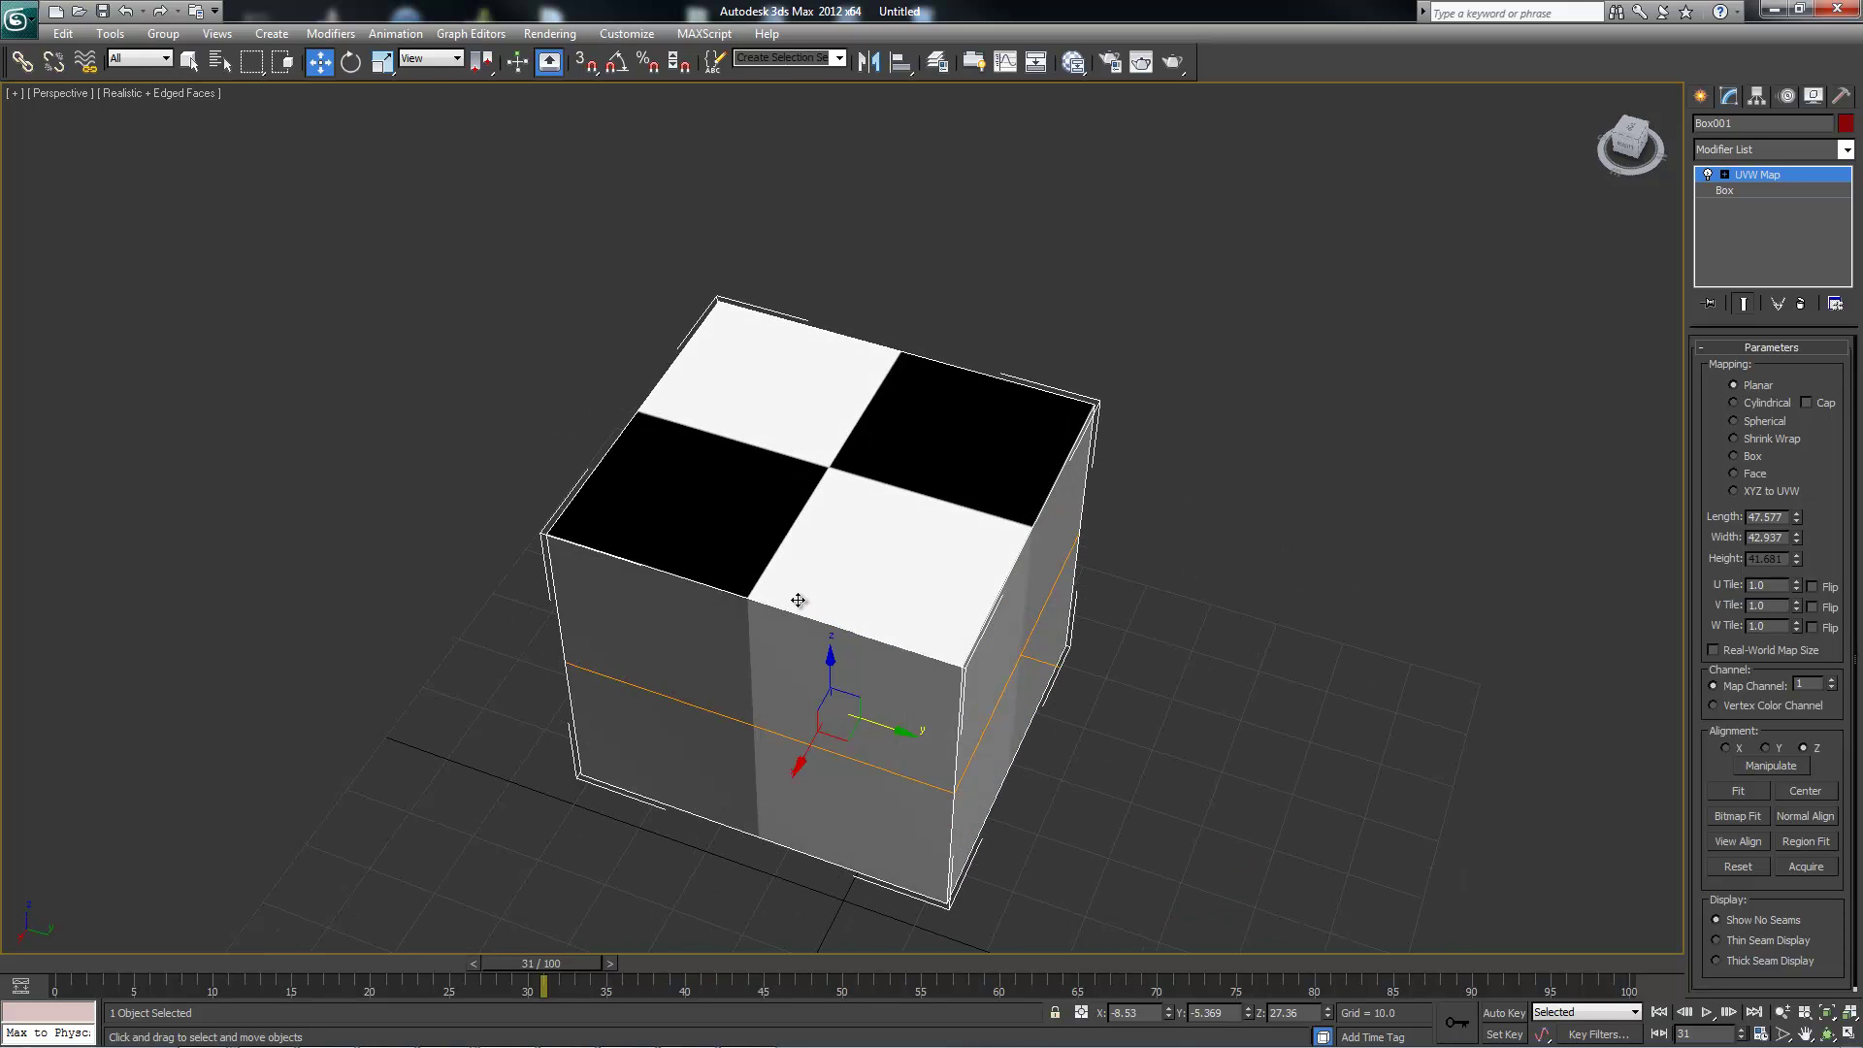
{"action": "middle_click_drag", "start_coordinate": [798, 637], "coordinate": [785, 669], "text": "alt"}
- Enter the UVW Map modifier's Gizmo sub-object level and shift the gizmo slightly along Y, to about -3.77
{"action": "left_click", "coordinate": [1725, 174]}
{"action": "left_click", "coordinate": [1750, 190]}
{"action": "middle_click_drag", "start_coordinate": [1009, 655], "coordinate": [967, 616], "text": "alt"}
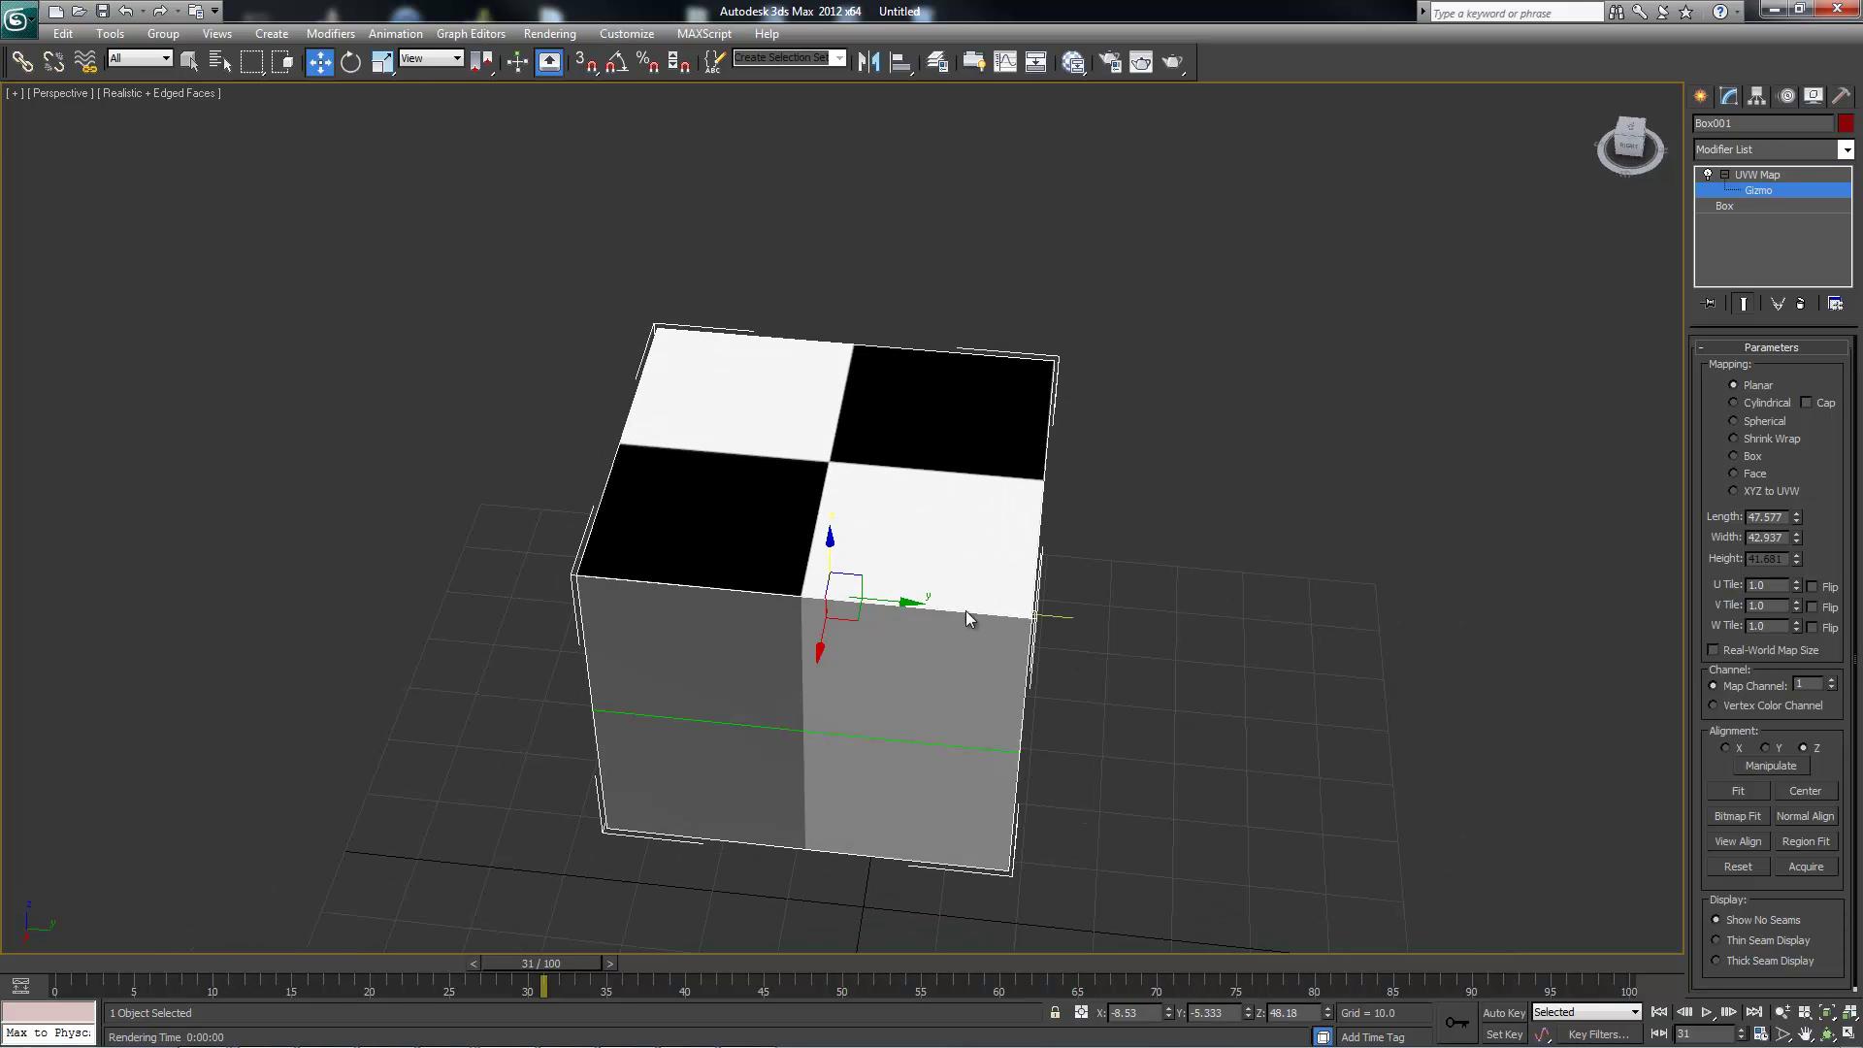
{"action": "left_click_drag", "start_coordinate": [902, 600], "coordinate": [972, 637]}
{"action": "middle_click_drag", "start_coordinate": [968, 636], "coordinate": [930, 621], "text": "alt"}
{"action": "left_click_drag", "start_coordinate": [968, 617], "coordinate": [923, 594]}
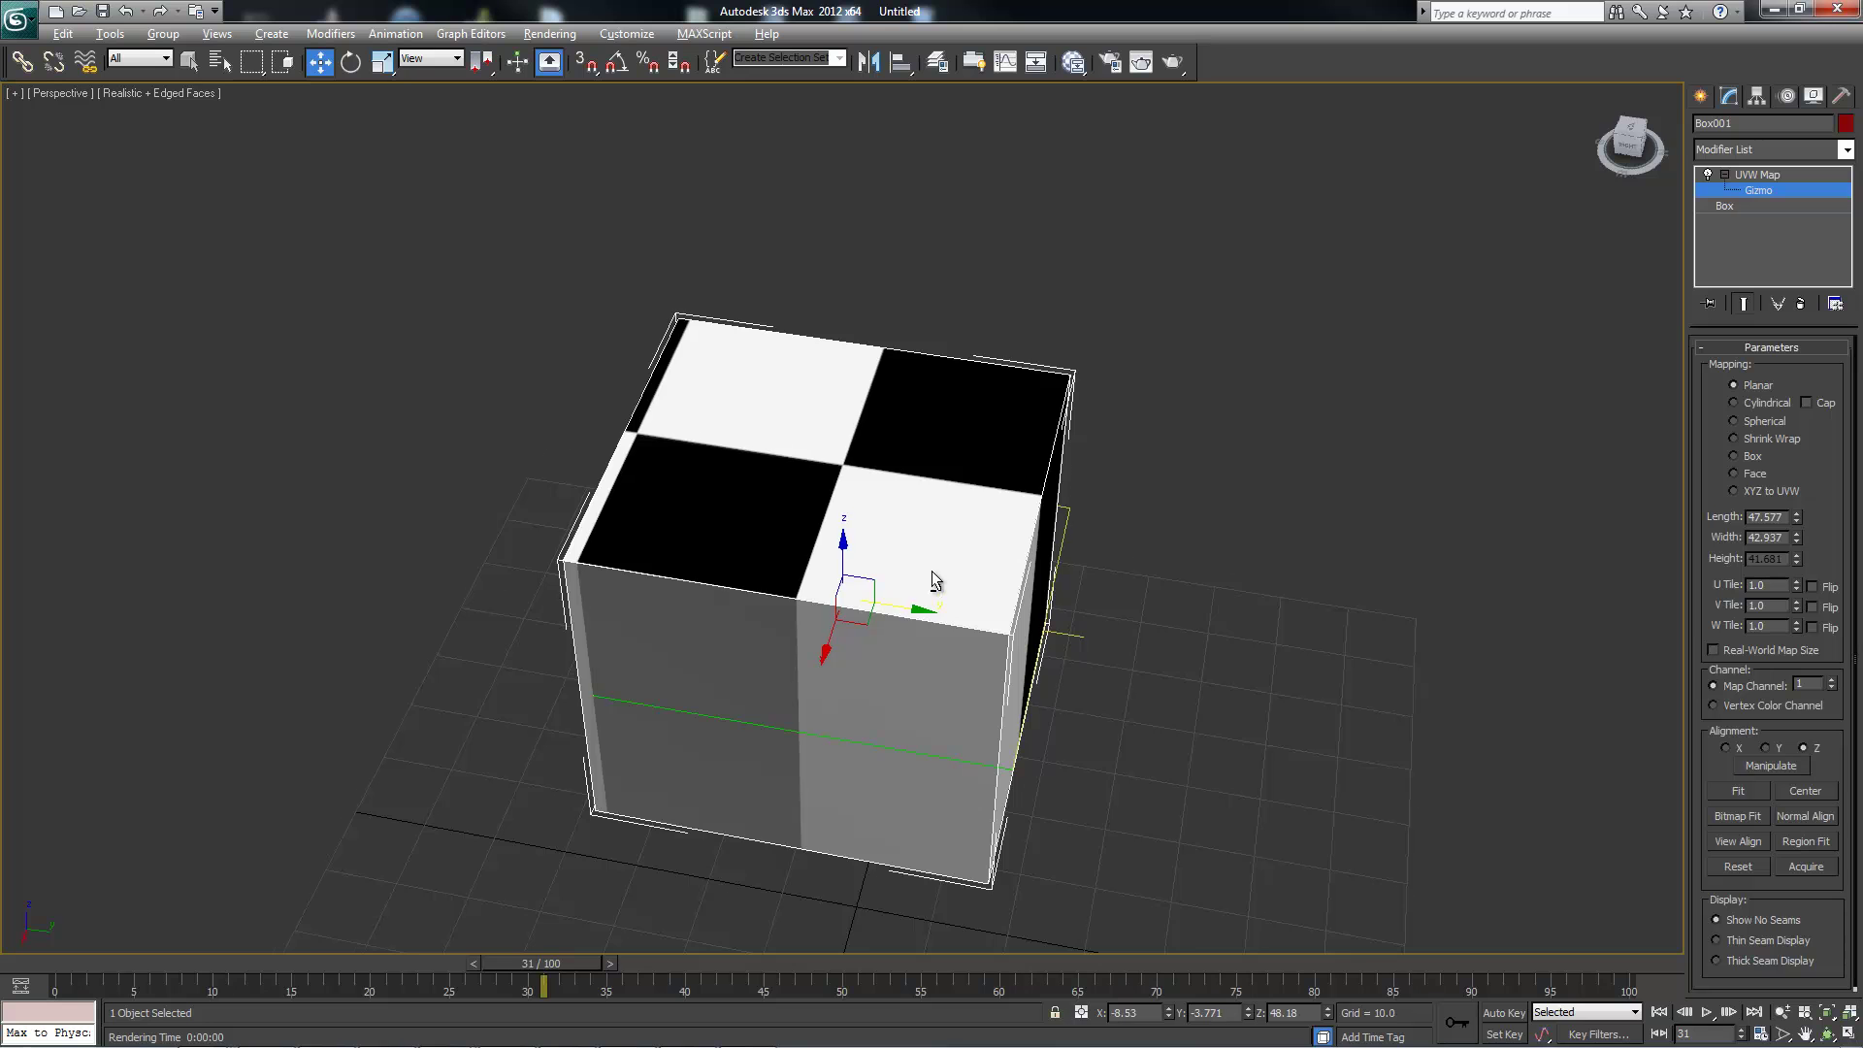
- Enlarge the planar mapping gizmo to a length of 88.551 and a width of 50.236
{"action": "middle_click_drag", "start_coordinate": [932, 574], "coordinate": [894, 597], "text": "alt"}
{"action": "left_click_drag", "start_coordinate": [1802, 516], "coordinate": [1805, 441]}
{"action": "mouse_move", "coordinate": [1797, 540]}
{"action": "left_mouse_down"}
{"action": "mouse_move", "coordinate": [1801, 440]}
{"action": "mouse_move", "coordinate": [1795, 524]}
{"action": "left_mouse_up"}
{"action": "middle_click_drag", "start_coordinate": [931, 633], "coordinate": [1189, 539], "text": "alt"}
- Set the mapping's U Tile to 2.77 and V Tile to 0.78
{"action": "left_click_drag", "start_coordinate": [1794, 582], "coordinate": [1842, 422]}
{"action": "mouse_move", "coordinate": [1796, 603]}
{"action": "left_mouse_down"}
{"action": "mouse_move", "coordinate": [1795, 588]}
{"action": "mouse_move", "coordinate": [1802, 626]}
{"action": "left_mouse_up"}
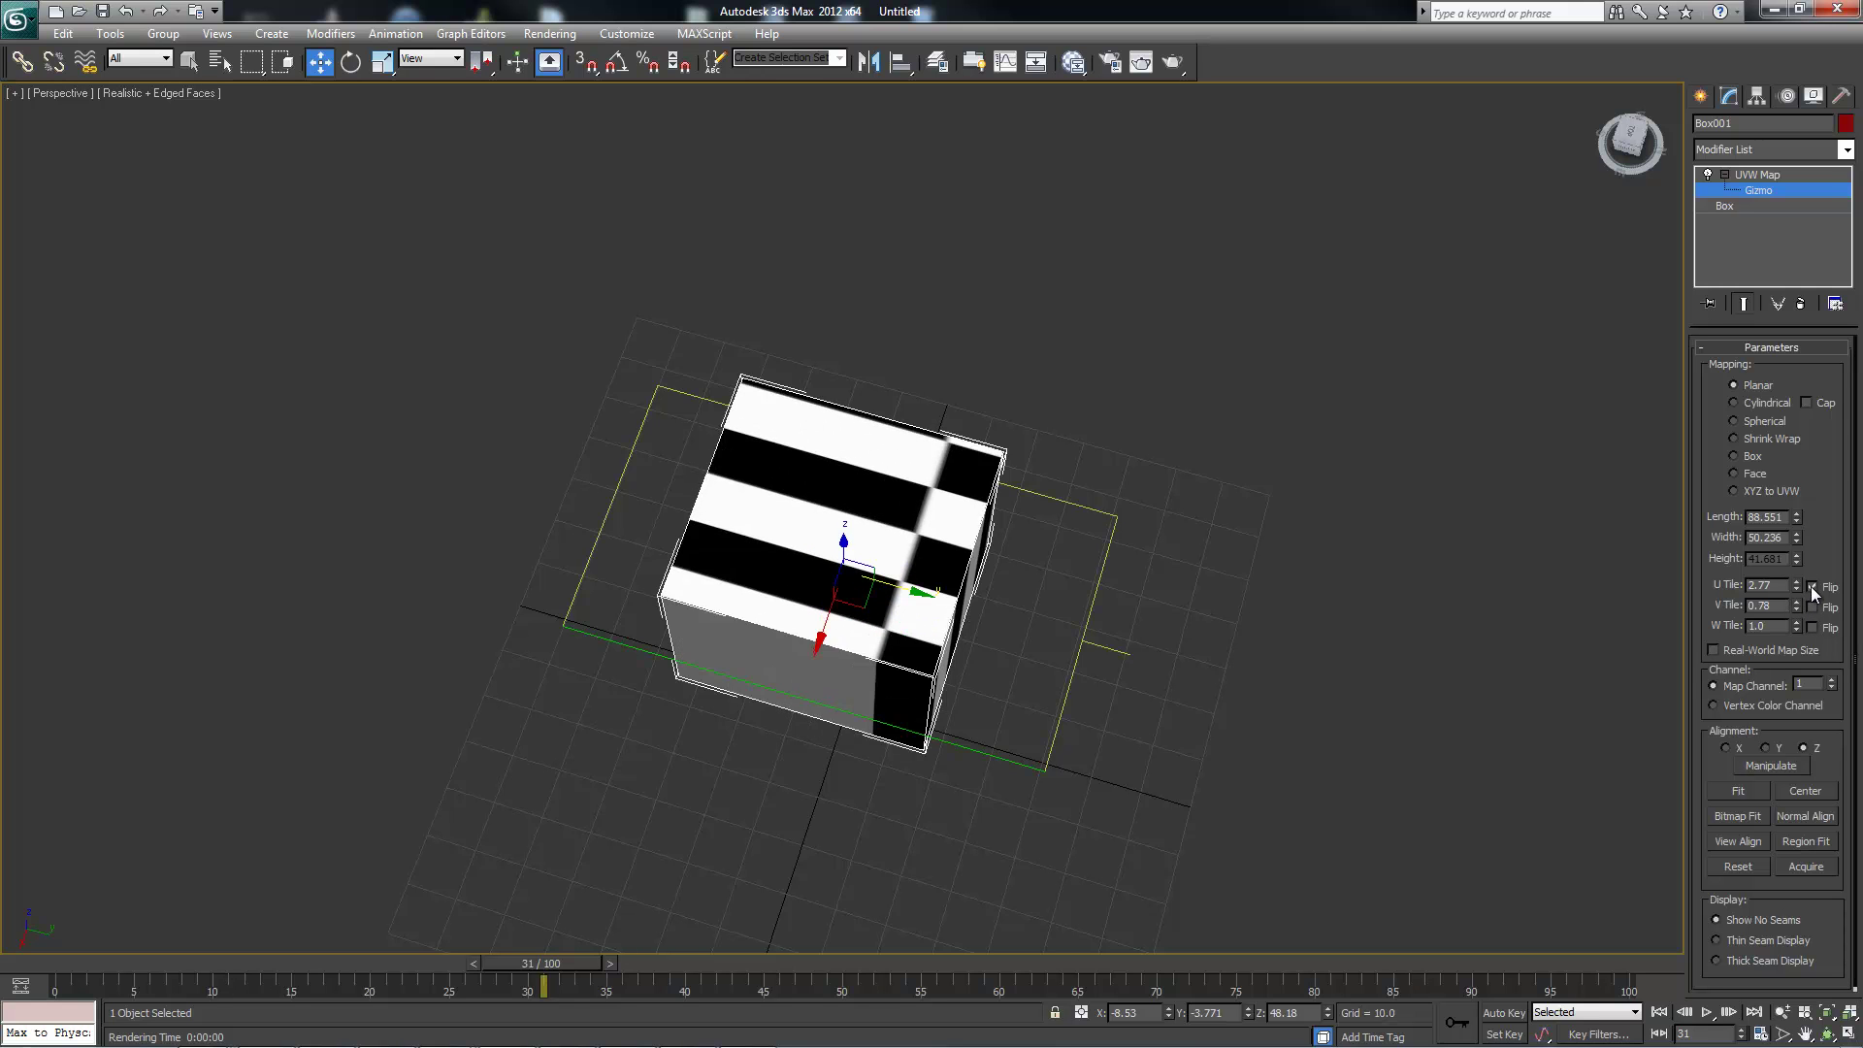
{"action": "middle_click_drag", "start_coordinate": [881, 351], "coordinate": [869, 505], "text": "alt"}
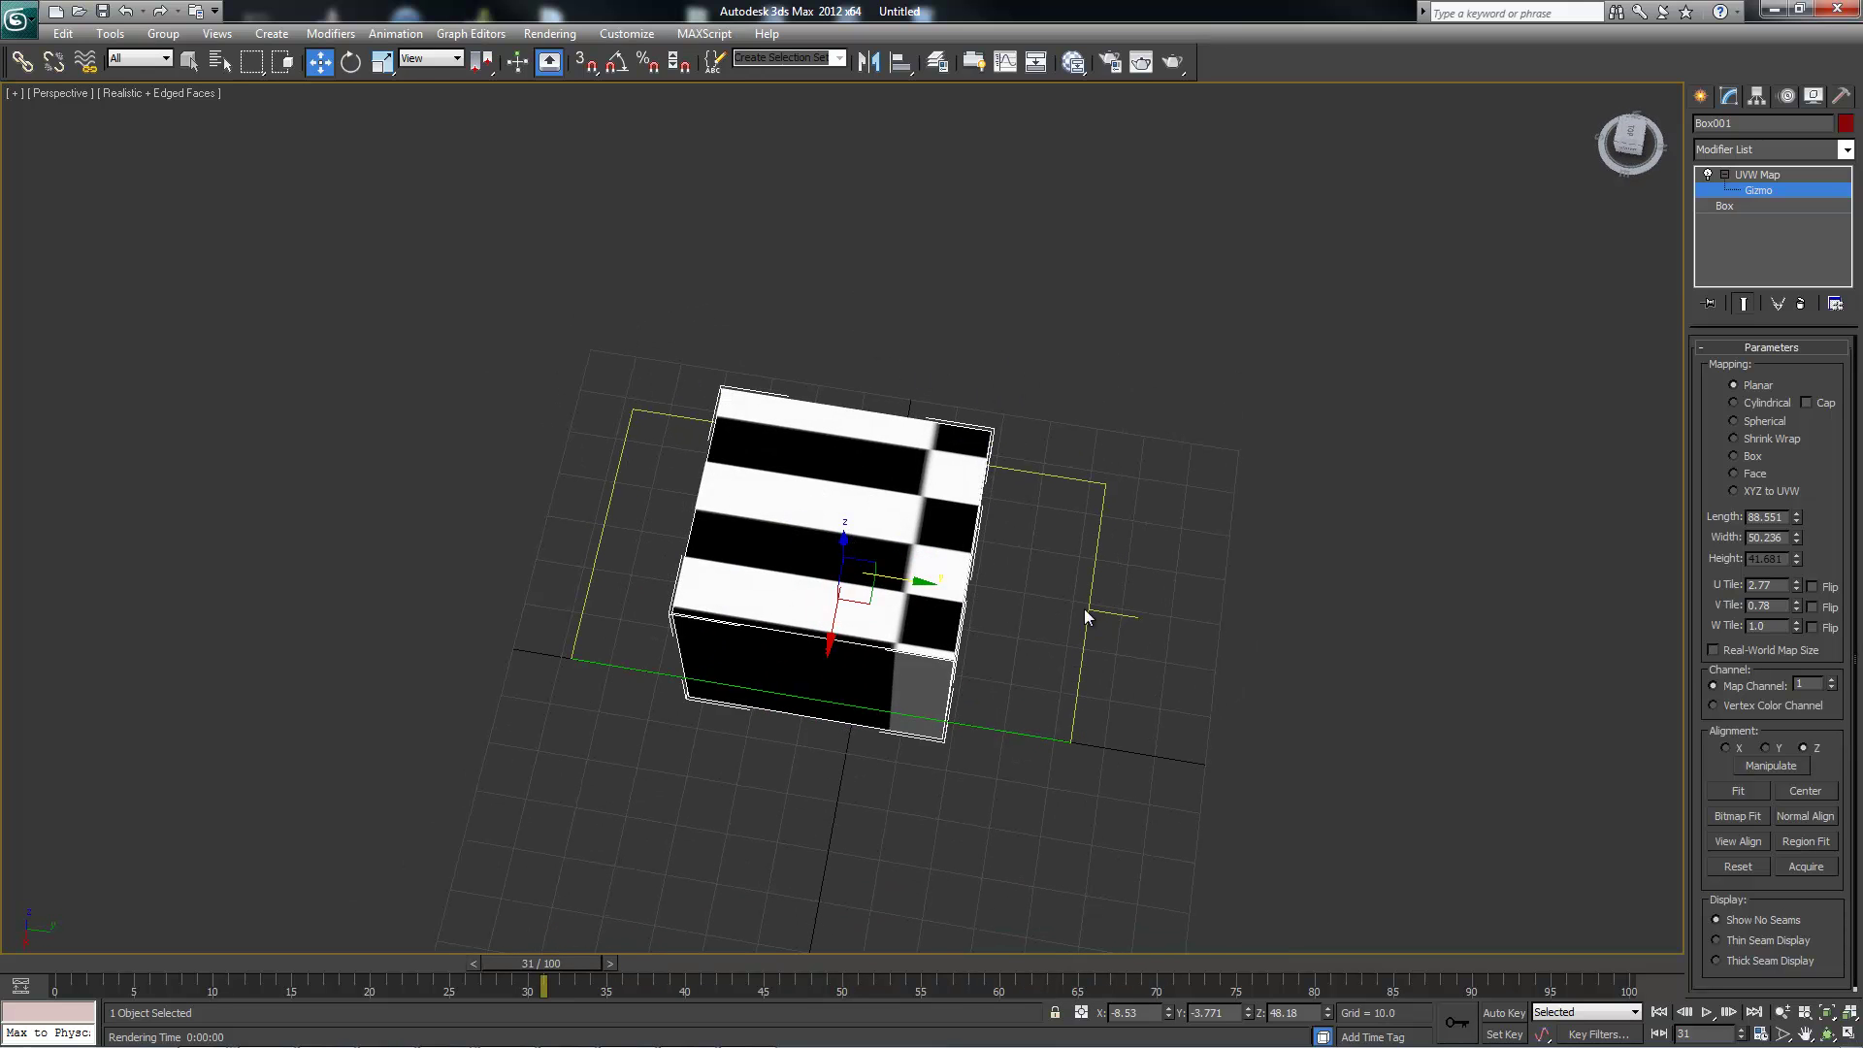
{"action": "middle_click_drag", "start_coordinate": [1084, 608], "coordinate": [1114, 637], "text": "alt"}
{"action": "middle_click_drag", "start_coordinate": [807, 543], "coordinate": [889, 473], "text": "alt"}
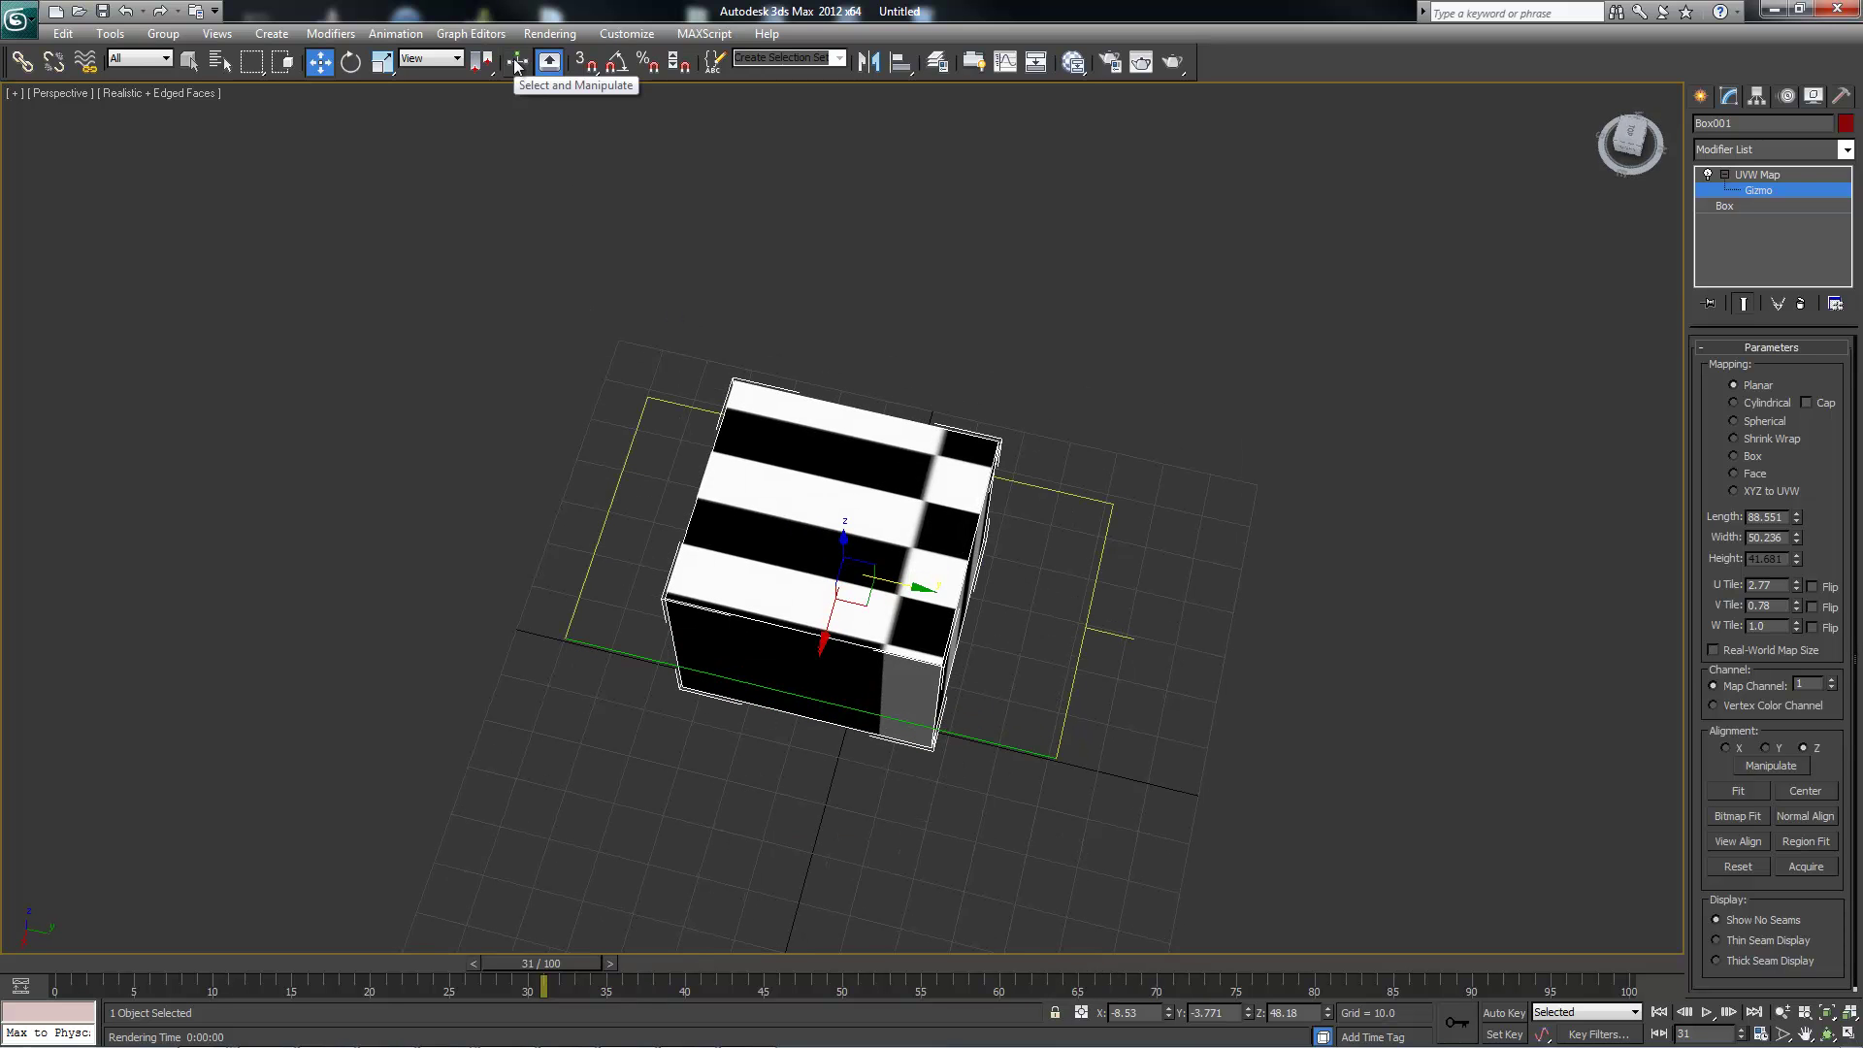
- Turn on Manipulate for the mapping and resize the gizmo in the viewport to length 80.275 and width 51.774
{"action": "left_click", "coordinate": [1772, 765]}
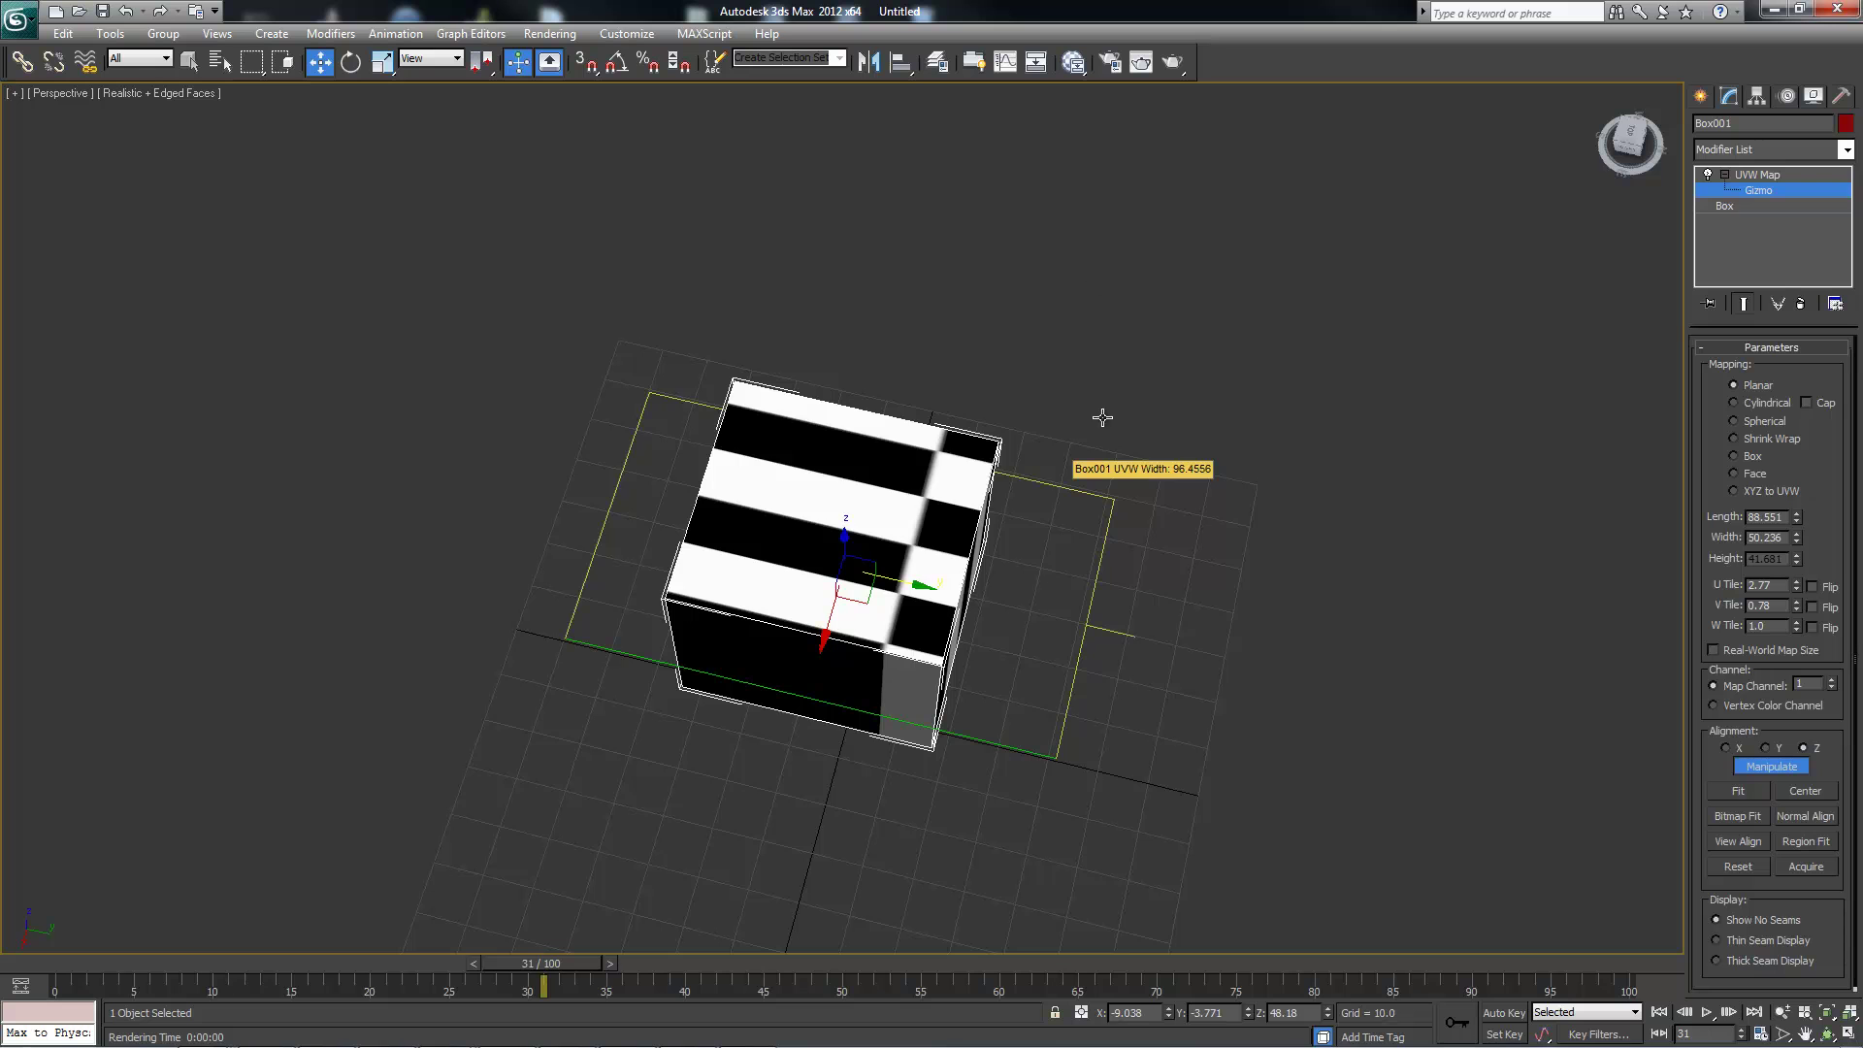
{"action": "left_click_drag", "start_coordinate": [1102, 417], "coordinate": [1099, 445]}
{"action": "left_click_drag", "start_coordinate": [1104, 304], "coordinate": [1048, 565]}
{"action": "middle_click_drag", "start_coordinate": [1009, 563], "coordinate": [931, 543], "text": "alt"}
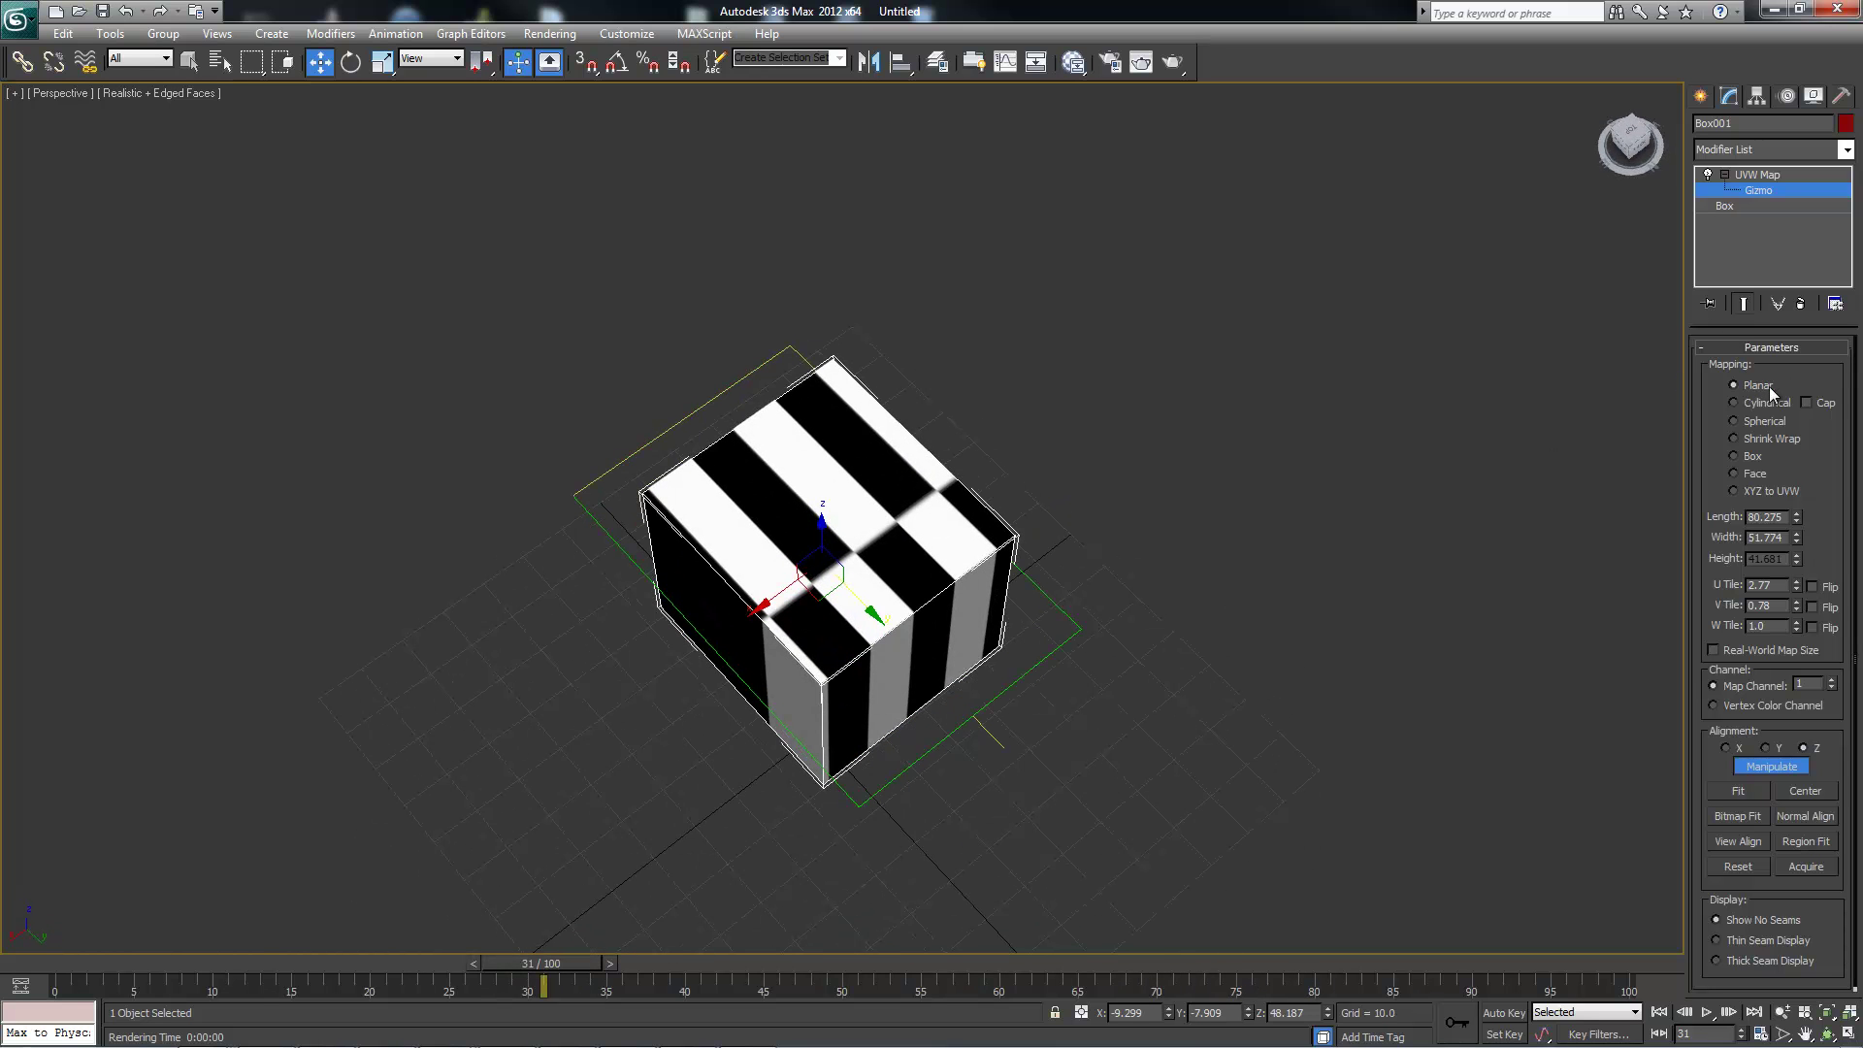
{"action": "middle_click_drag", "start_coordinate": [1252, 401], "coordinate": [1121, 376], "text": "alt"}
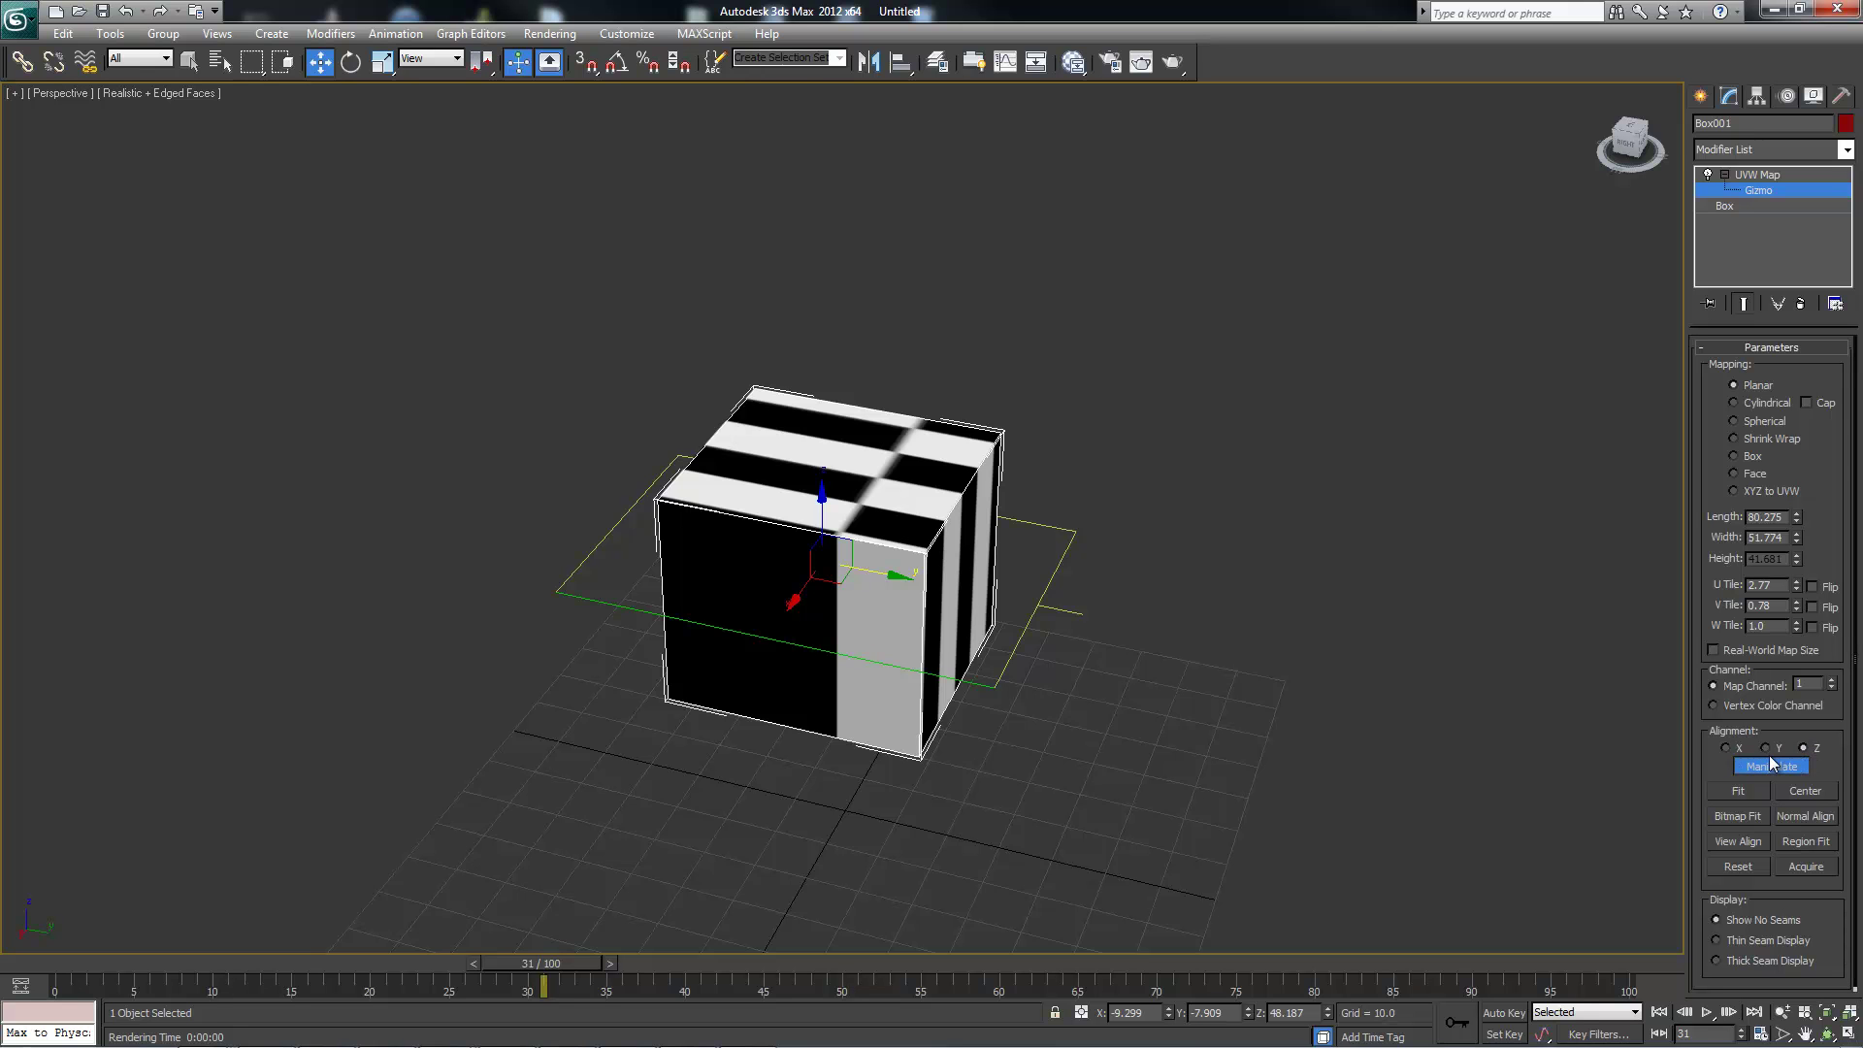
{"action": "middle_click_drag", "start_coordinate": [1179, 563], "coordinate": [834, 519], "text": "alt"}
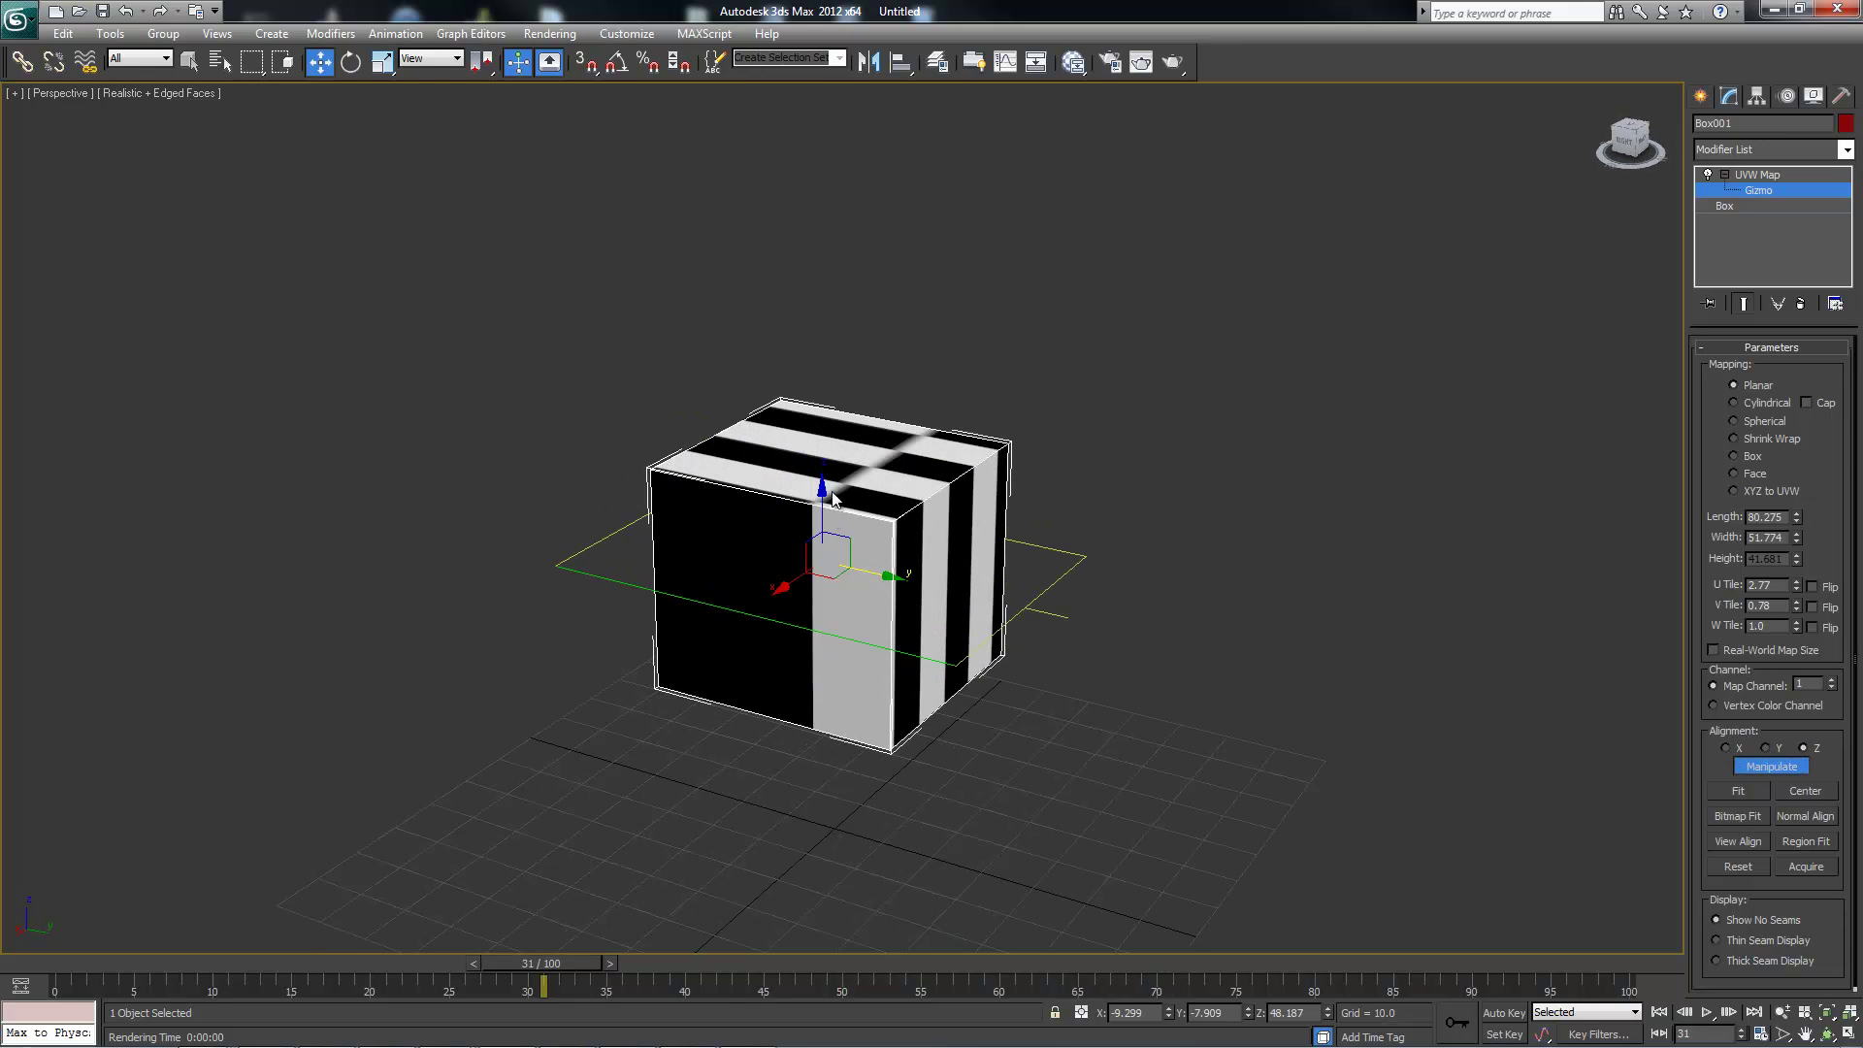
- Try the Y alignment for the planar mapping, and settle on the X alignment
{"action": "left_click", "coordinate": [1767, 749]}
{"action": "middle_click_drag", "start_coordinate": [1301, 753], "coordinate": [992, 673], "text": "alt"}
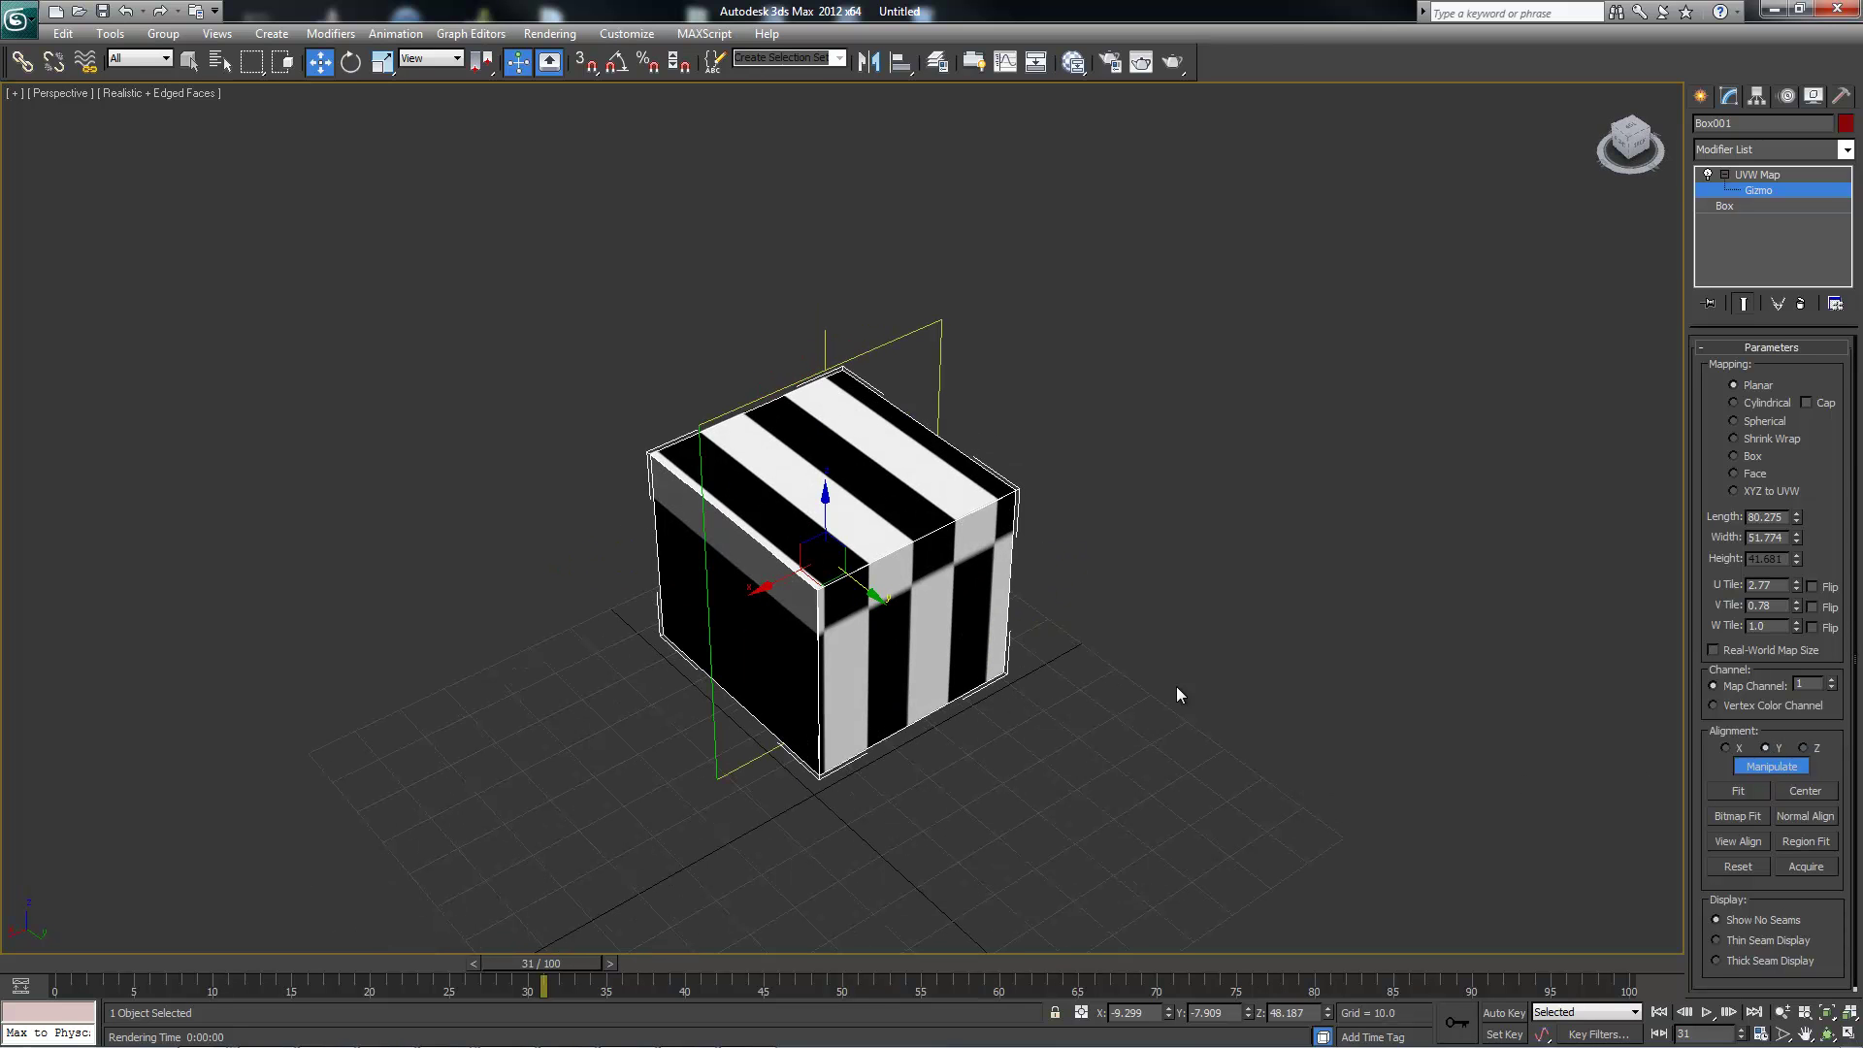
{"action": "left_click", "coordinate": [1727, 749]}
{"action": "middle_click_drag", "start_coordinate": [879, 522], "coordinate": [1341, 717], "text": "alt"}
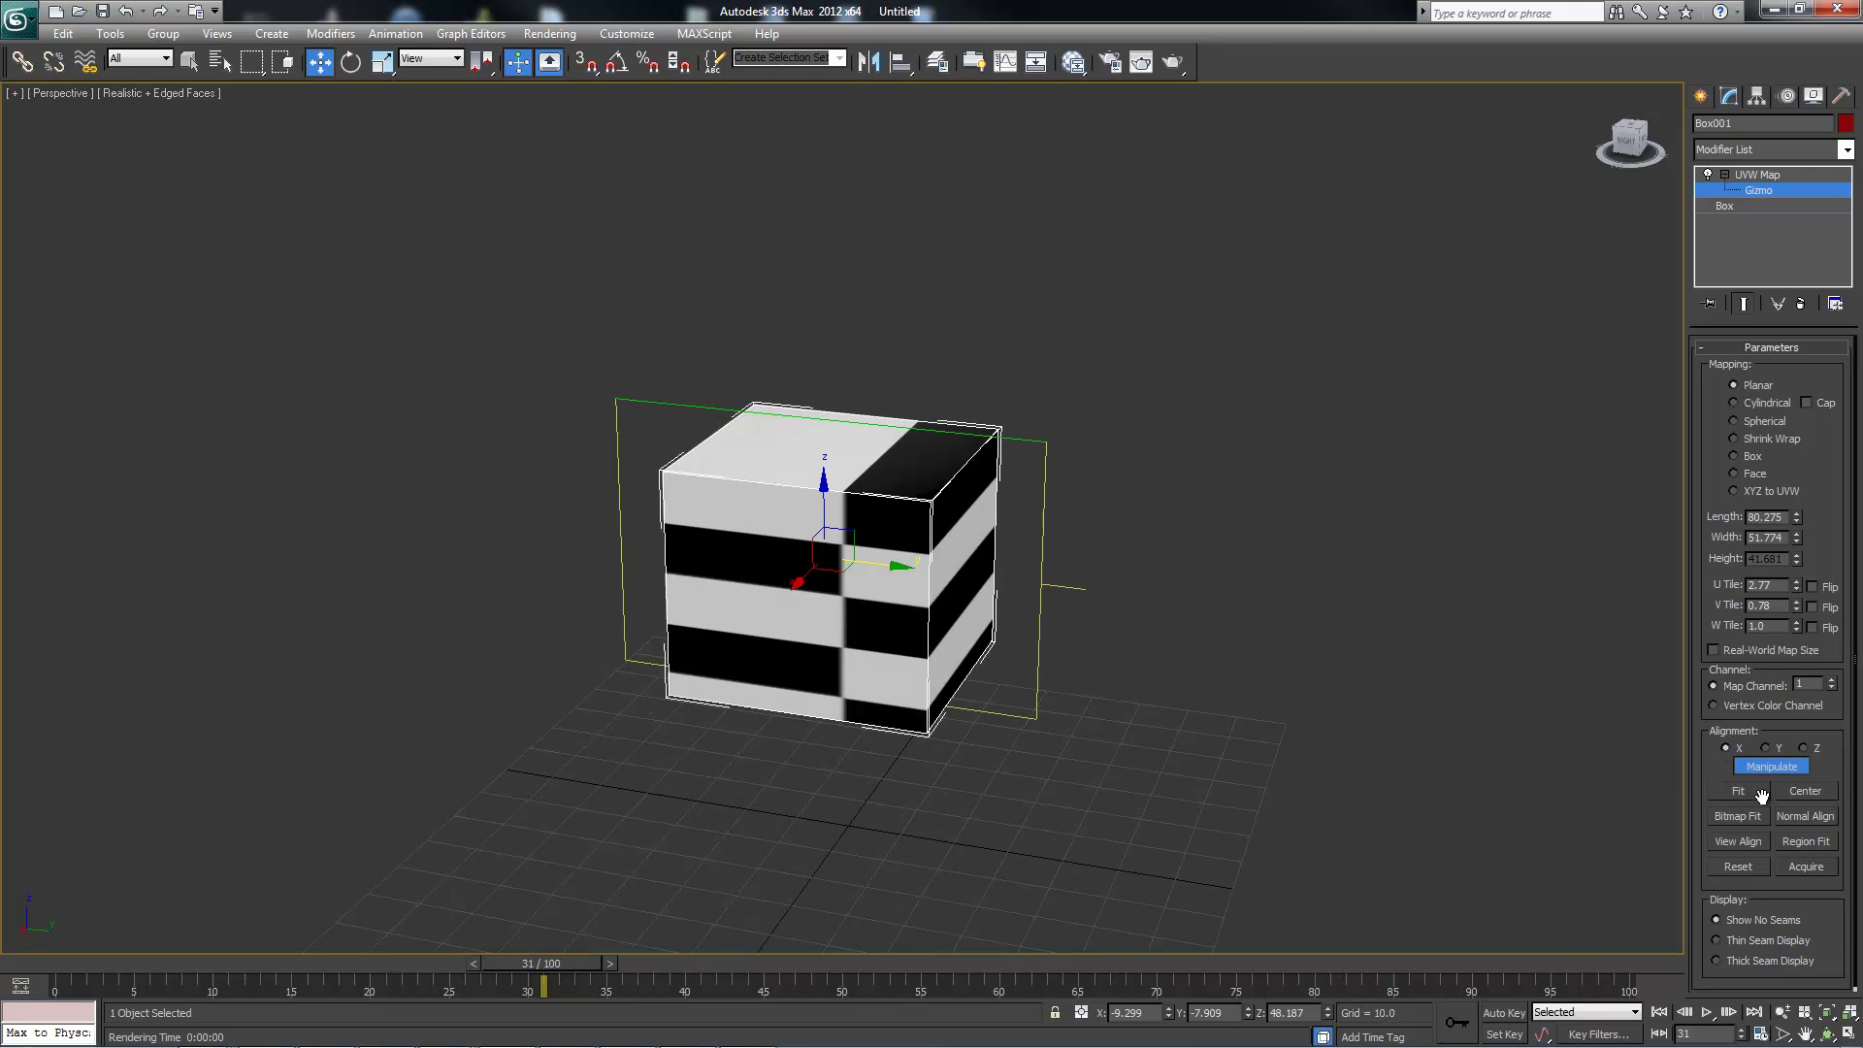
{"action": "left_click_drag", "start_coordinate": [1845, 774], "coordinate": [1828, 730]}
- Fit the X-aligned mapping gizmo to the extents of the box
{"action": "middle_click_drag", "start_coordinate": [854, 514], "coordinate": [637, 412], "text": "alt"}
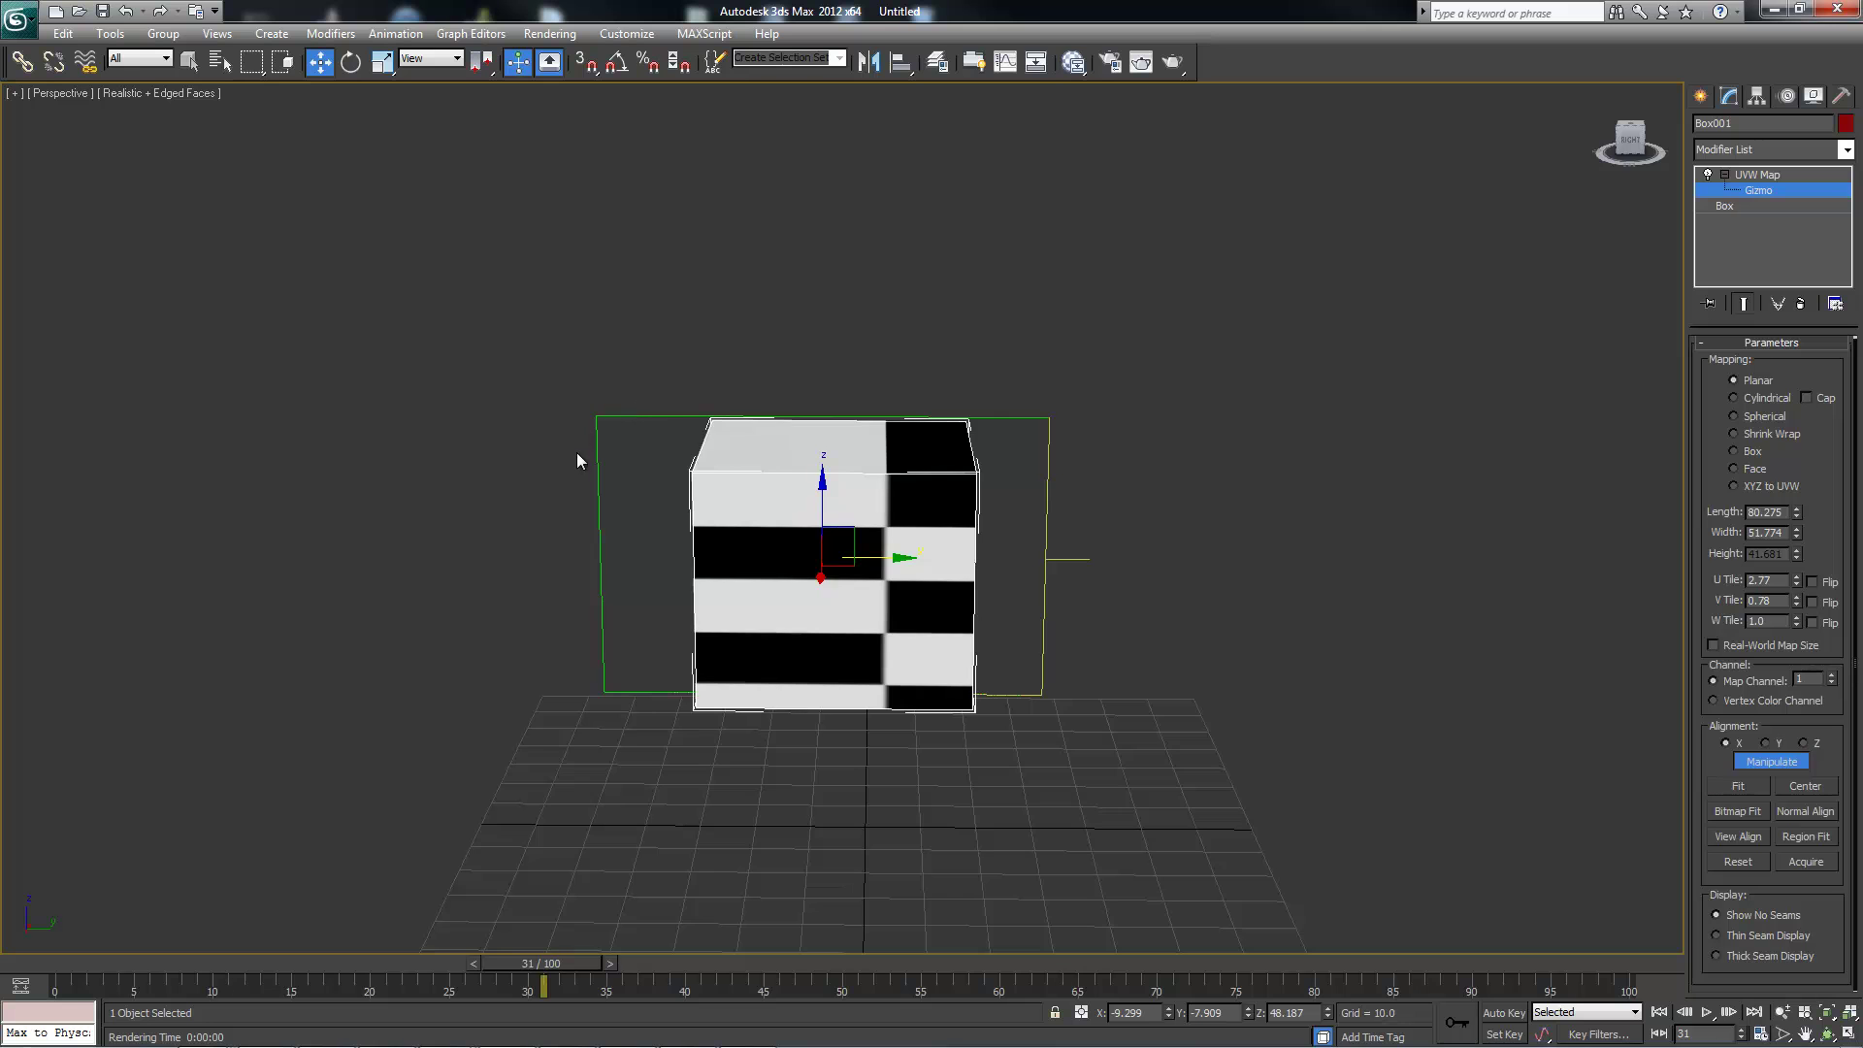
{"action": "middle_click_drag", "start_coordinate": [866, 718], "coordinate": [956, 679], "text": "alt"}
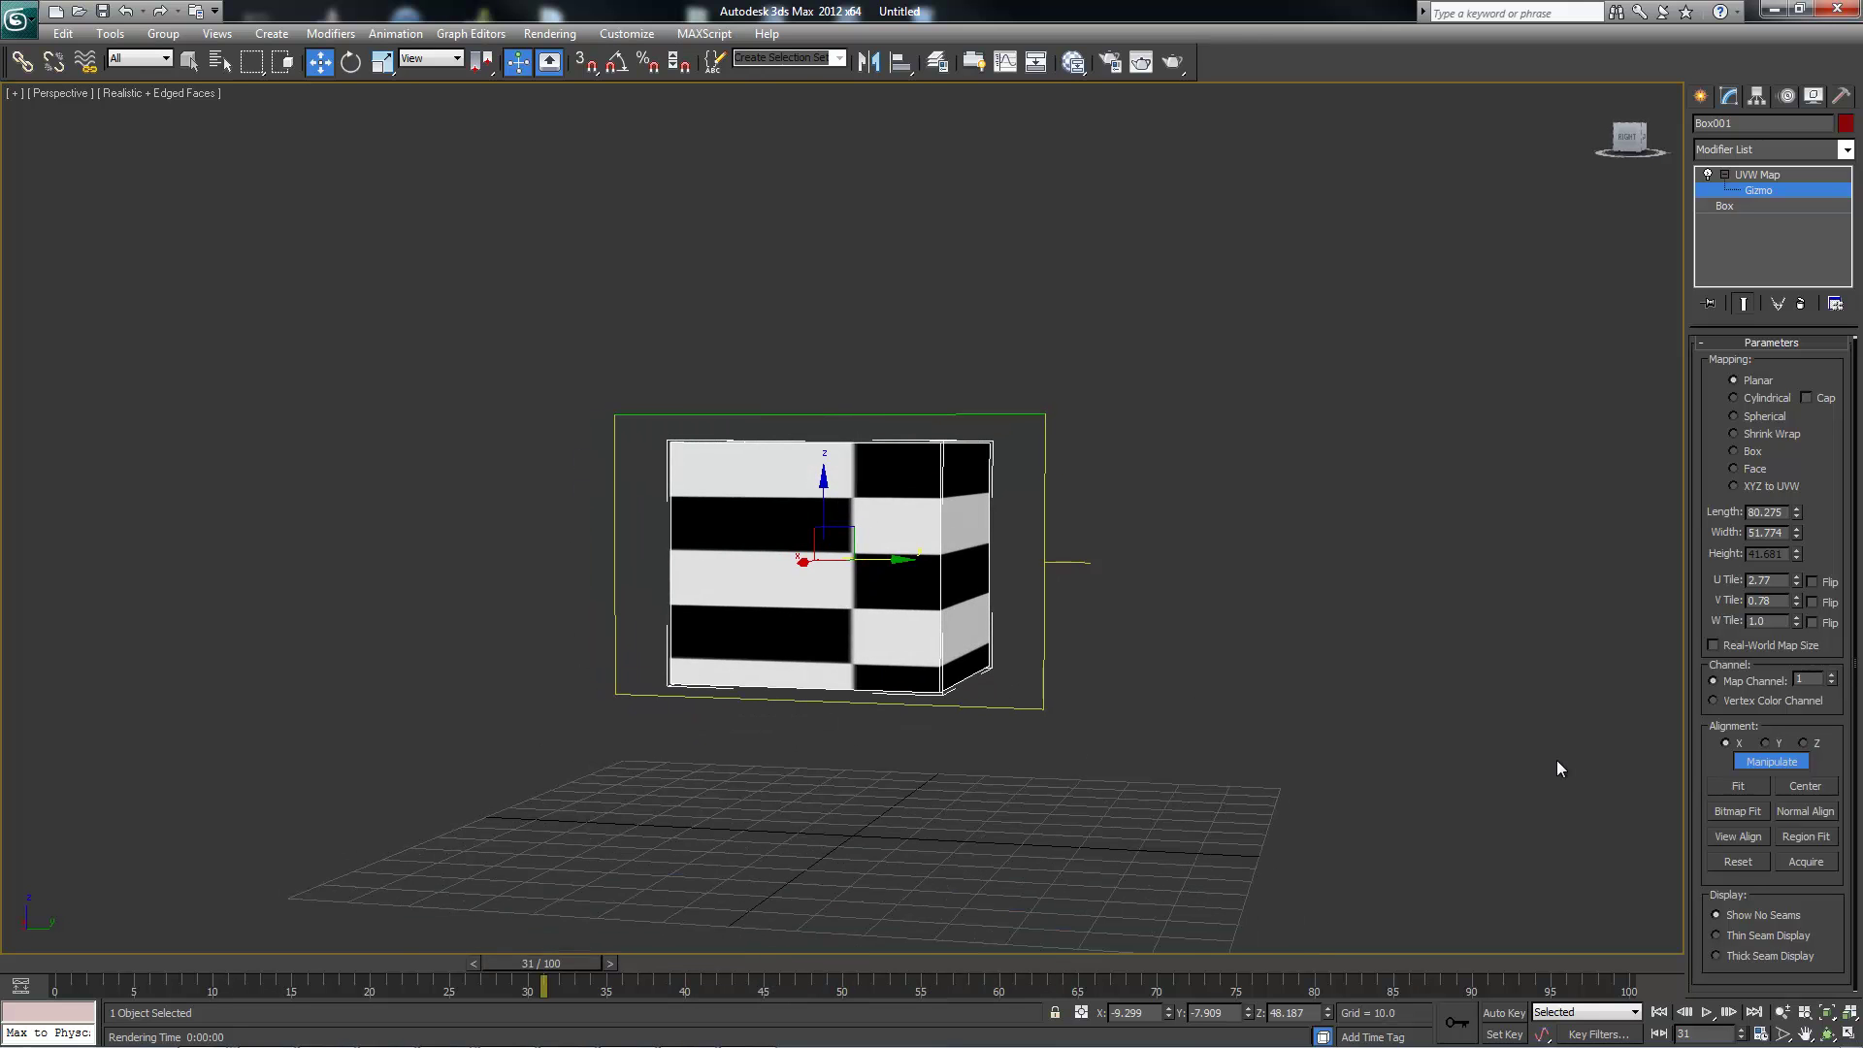
{"action": "middle_click_drag", "start_coordinate": [1052, 619], "coordinate": [1048, 659], "text": "alt"}
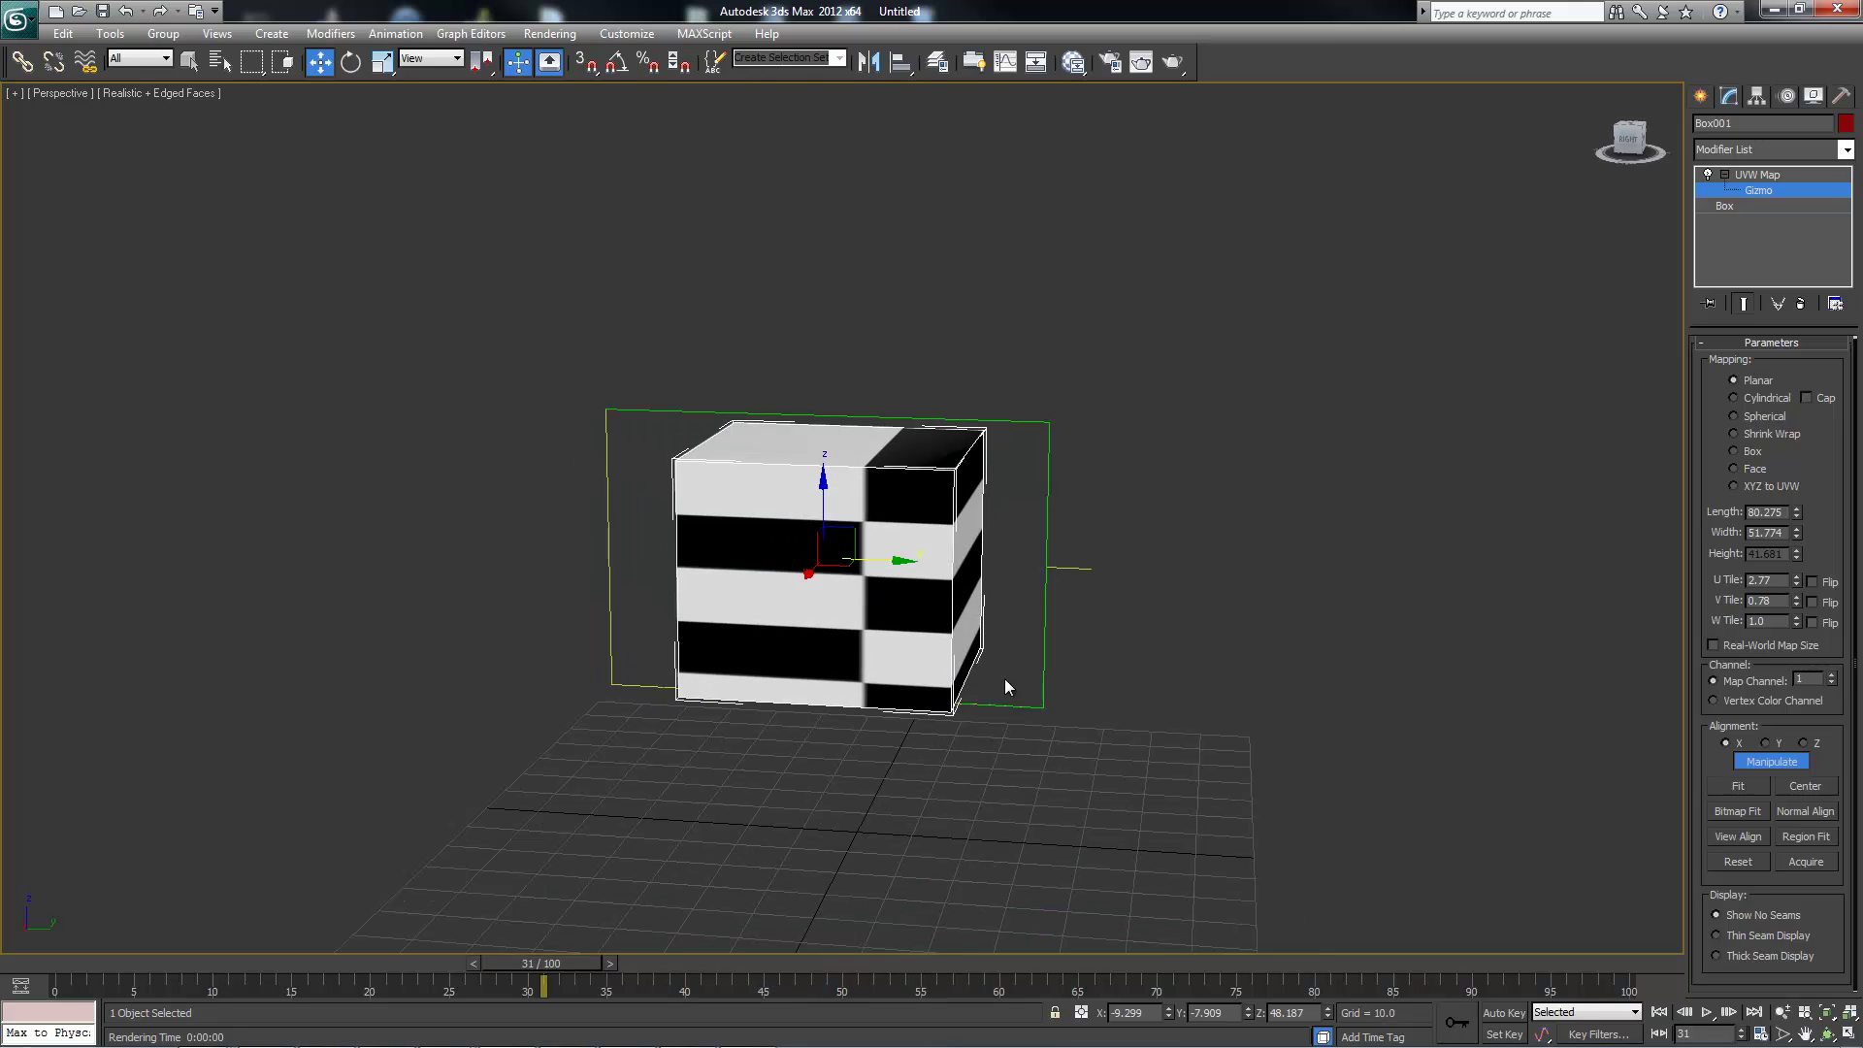
{"action": "left_click", "coordinate": [1736, 788]}
{"action": "mouse_move", "coordinate": [982, 561]}
{"action": "middle_mouse_down", "text": "alt"}
{"action": "mouse_move", "coordinate": [852, 532]}
{"action": "mouse_move", "coordinate": [1153, 590]}
{"action": "mouse_move", "coordinate": [990, 574]}
{"action": "middle_mouse_up", "text": "alt"}
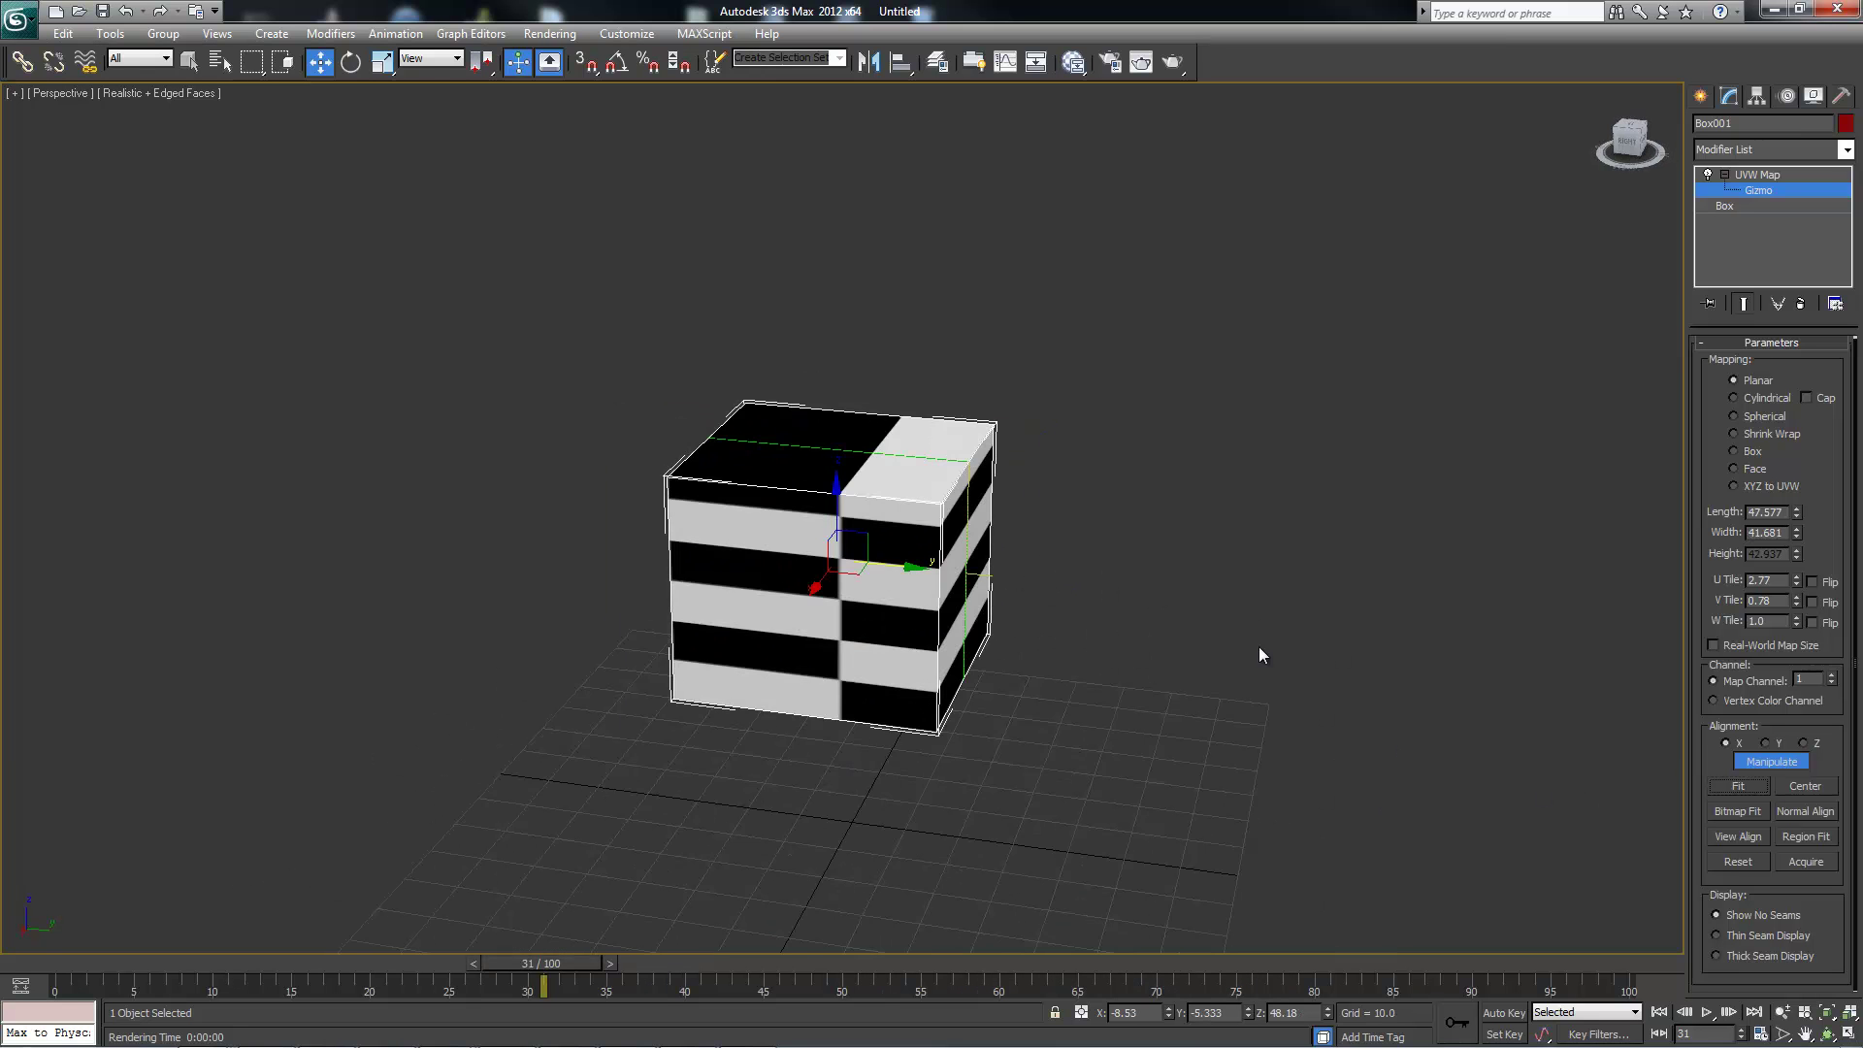
{"action": "middle_click_drag", "start_coordinate": [1259, 646], "coordinate": [1161, 591], "text": "alt"}
{"action": "middle_click_drag", "start_coordinate": [1063, 555], "coordinate": [1251, 543], "text": "alt"}
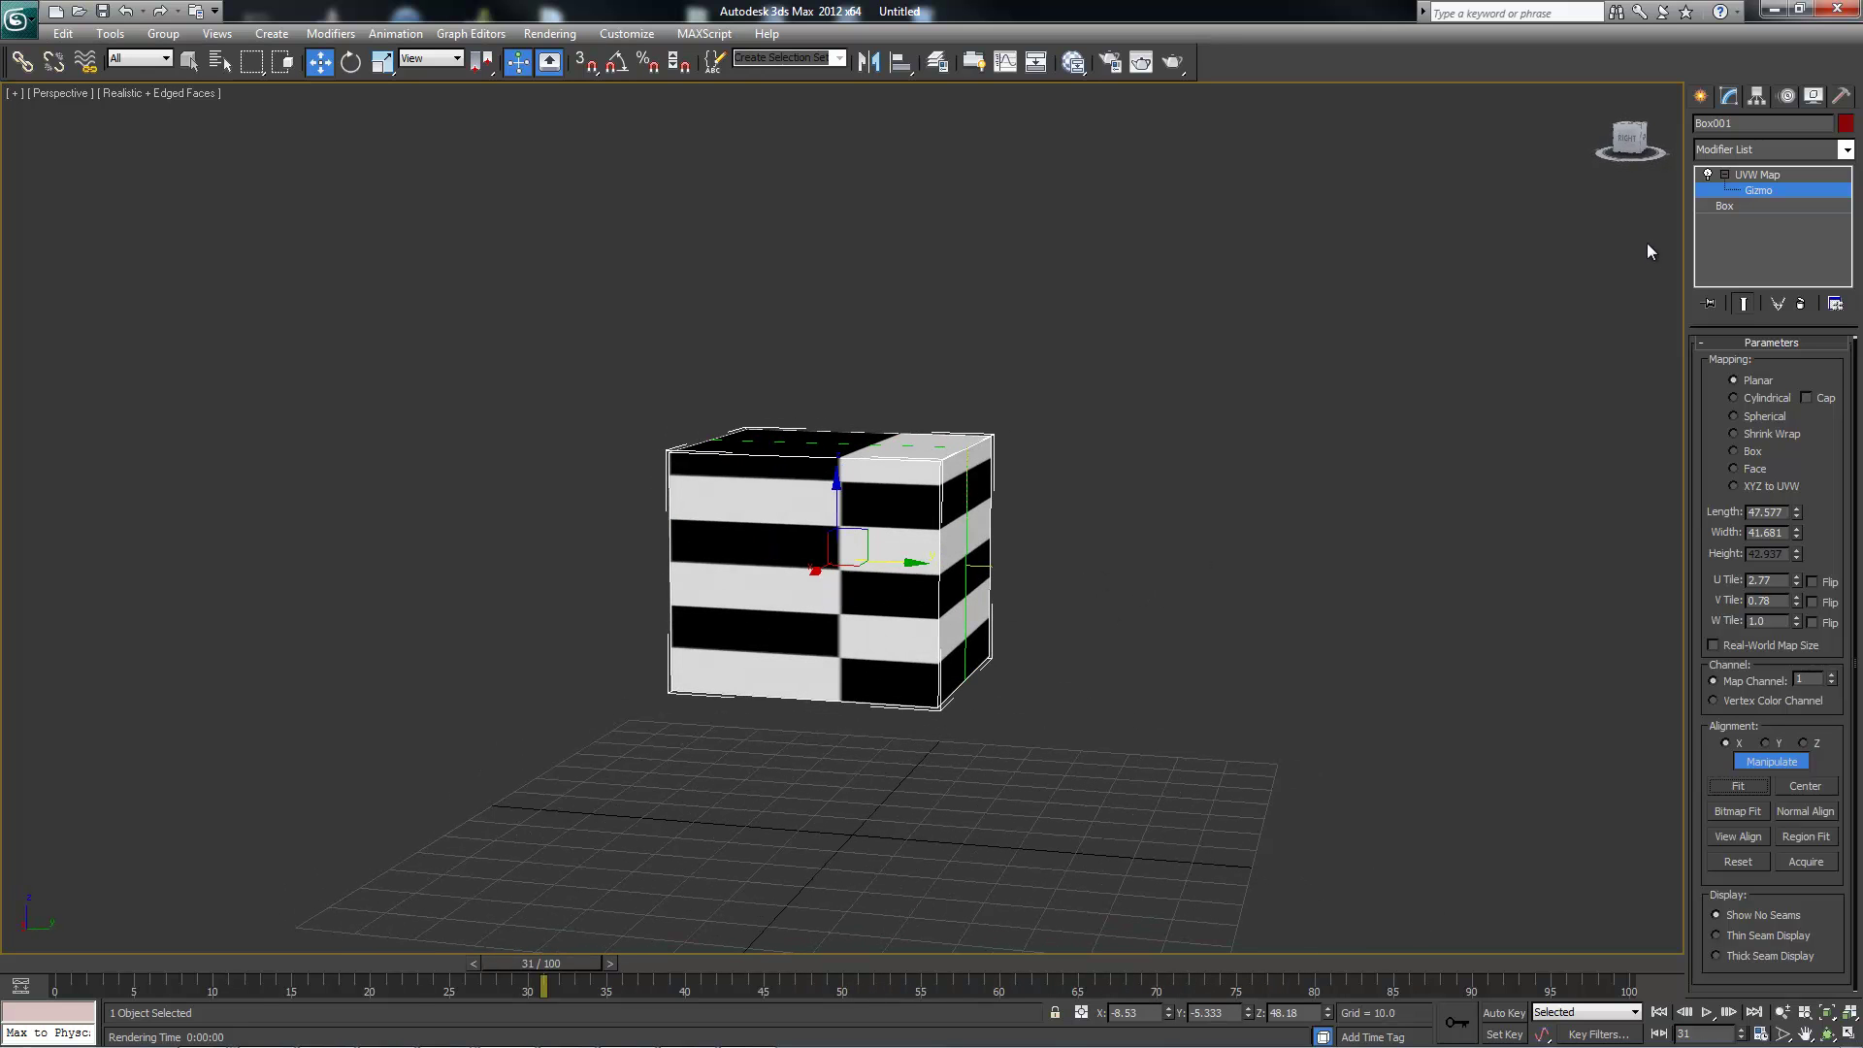
- Move the mapping gizmo away from the box along Y to about 80.5, and center it back on the box
{"action": "left_click_drag", "start_coordinate": [910, 561], "coordinate": [1385, 624]}
{"action": "middle_click_drag", "start_coordinate": [1208, 544], "coordinate": [708, 499], "text": "alt"}
{"action": "middle_click_drag", "start_coordinate": [870, 528], "coordinate": [716, 435], "text": "alt"}
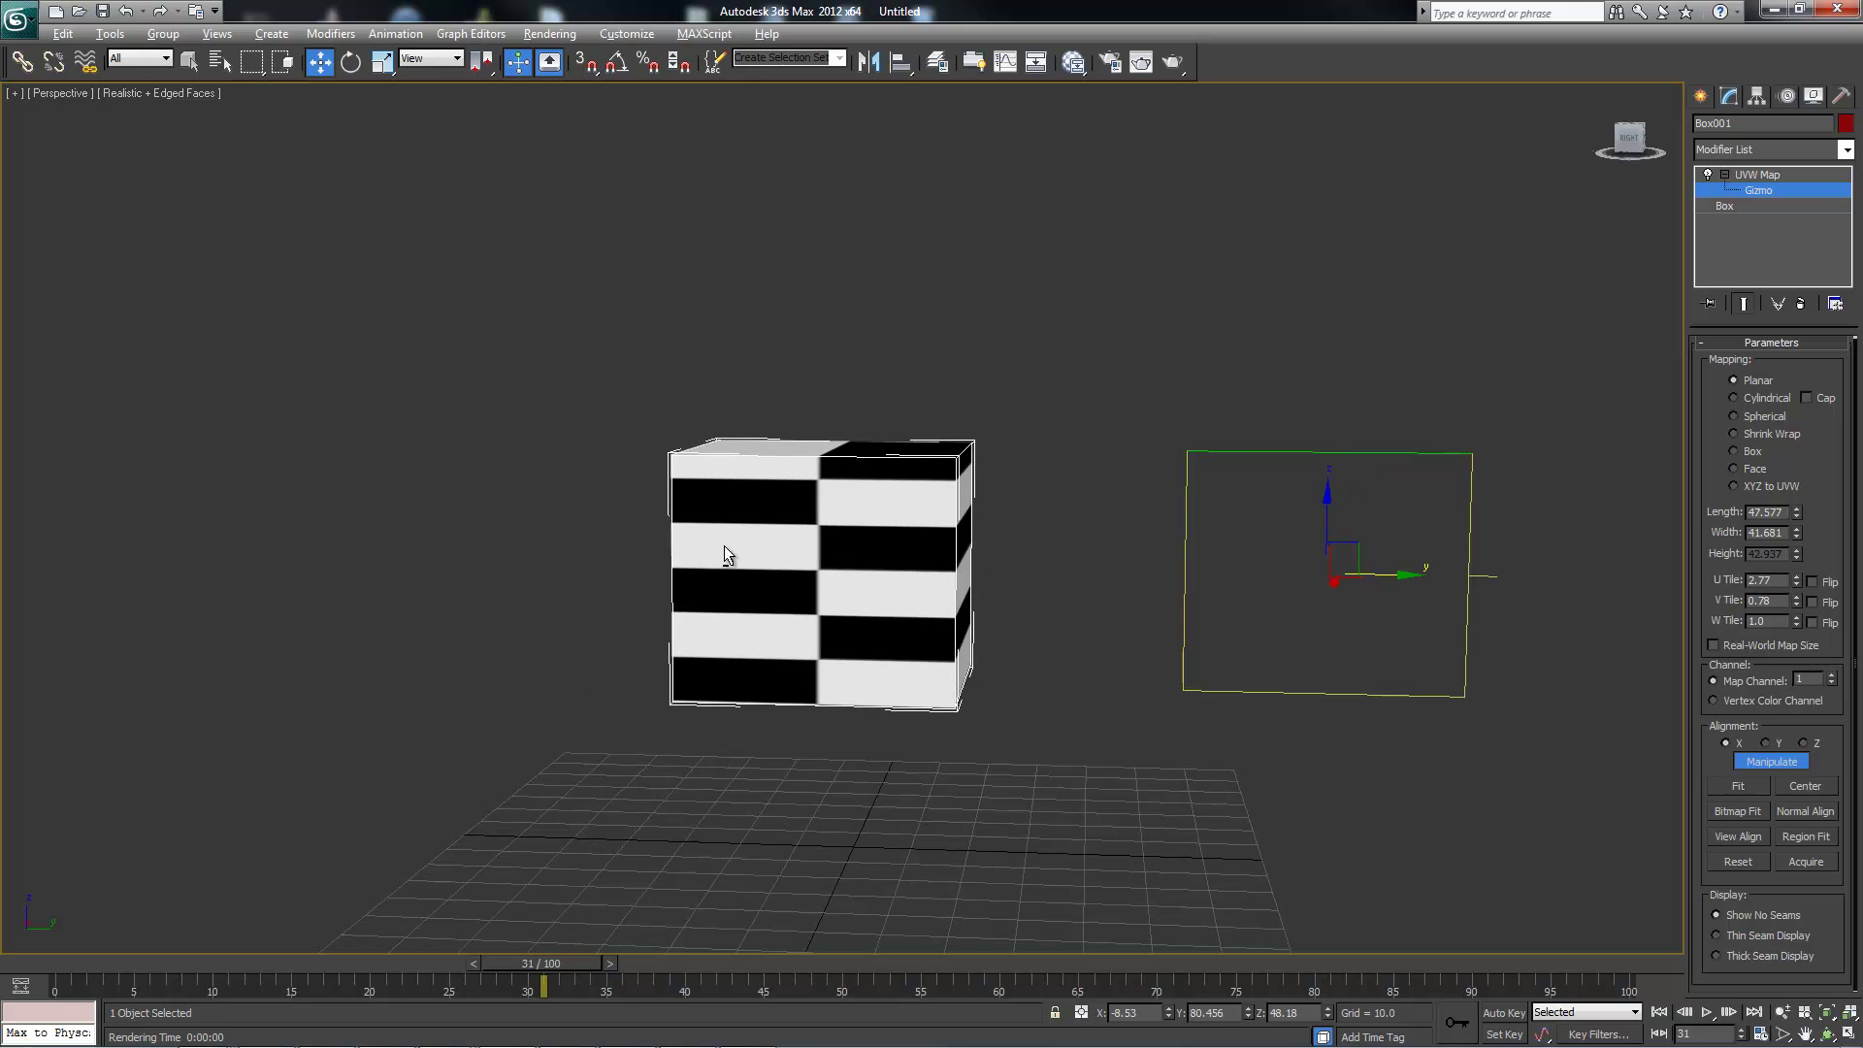
{"action": "middle_click_drag", "start_coordinate": [723, 547], "coordinate": [752, 592], "text": "alt"}
{"action": "left_click", "coordinate": [1807, 784]}
{"action": "middle_click_drag", "start_coordinate": [873, 679], "coordinate": [825, 543], "text": "alt"}
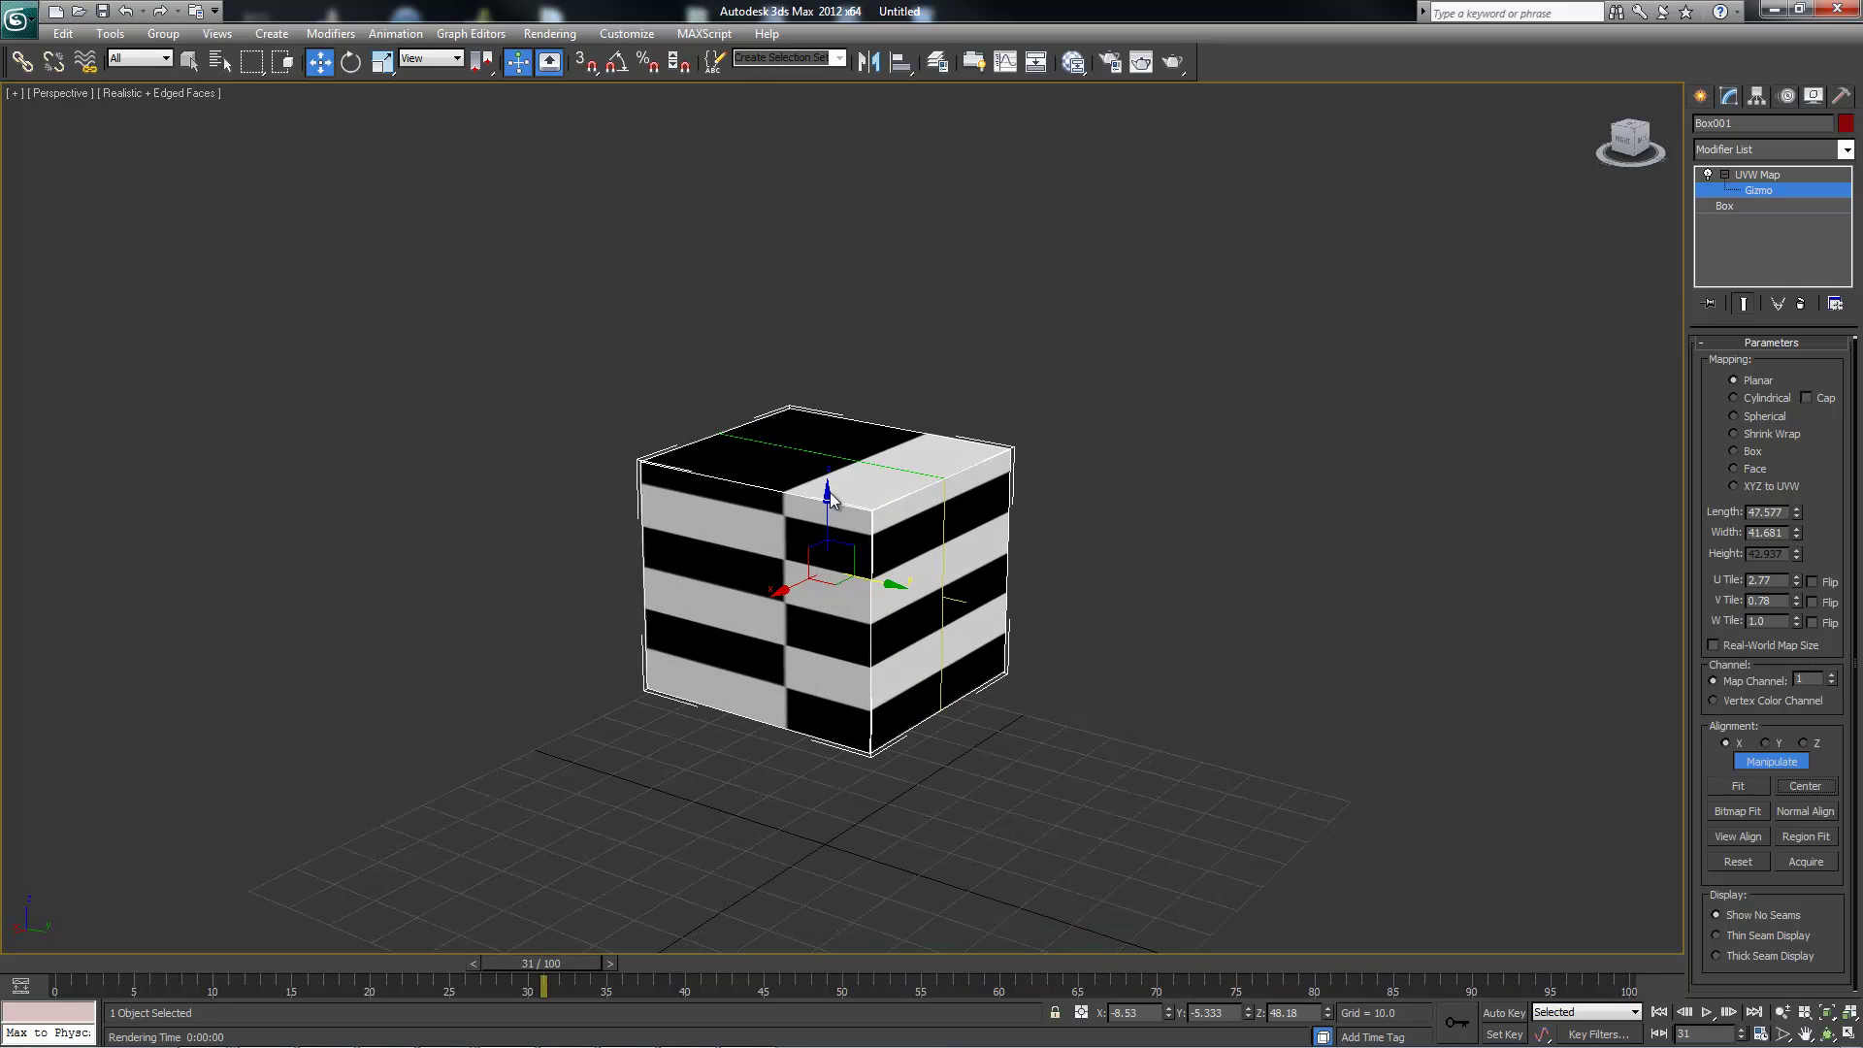
- Raise the mapping gizmo above the box to about 106 in Z, and center it back on the box
{"action": "left_click_drag", "start_coordinate": [830, 498], "coordinate": [828, 170]}
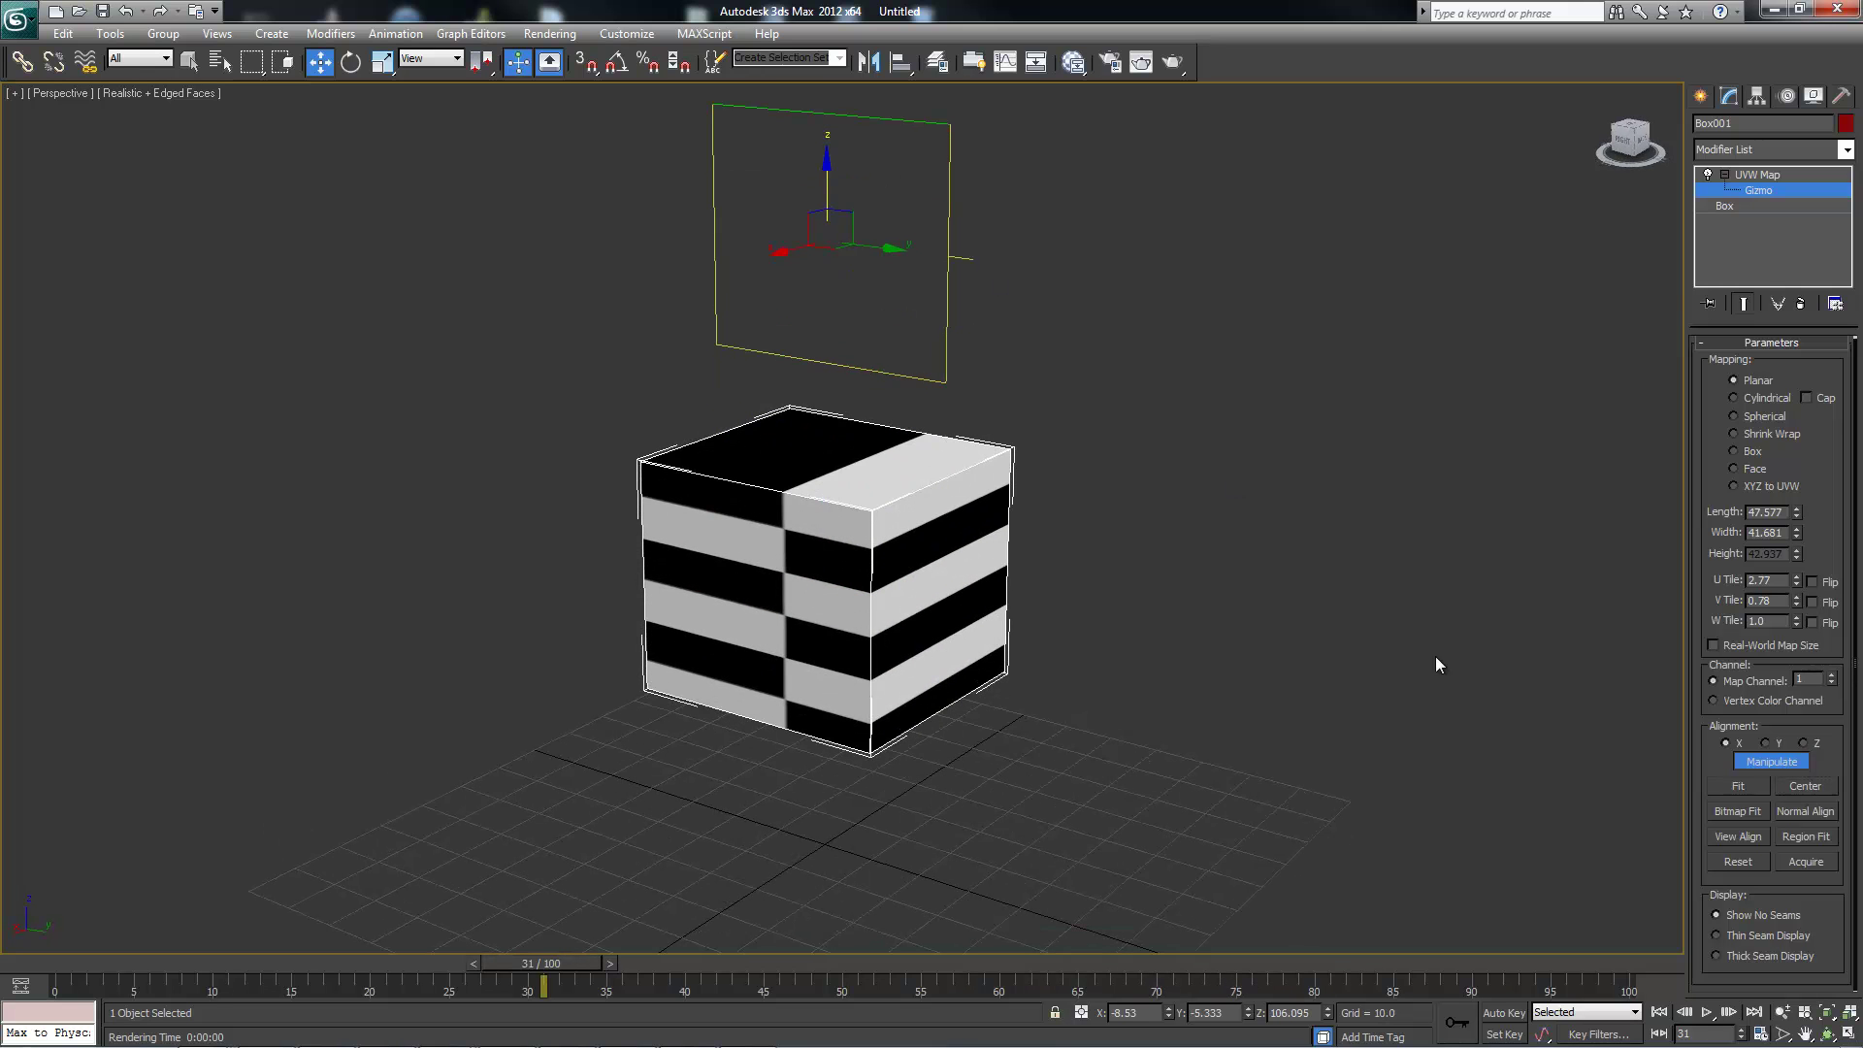
{"action": "left_click", "coordinate": [1808, 786]}
{"action": "middle_click_drag", "start_coordinate": [707, 778], "coordinate": [709, 785], "text": "alt"}
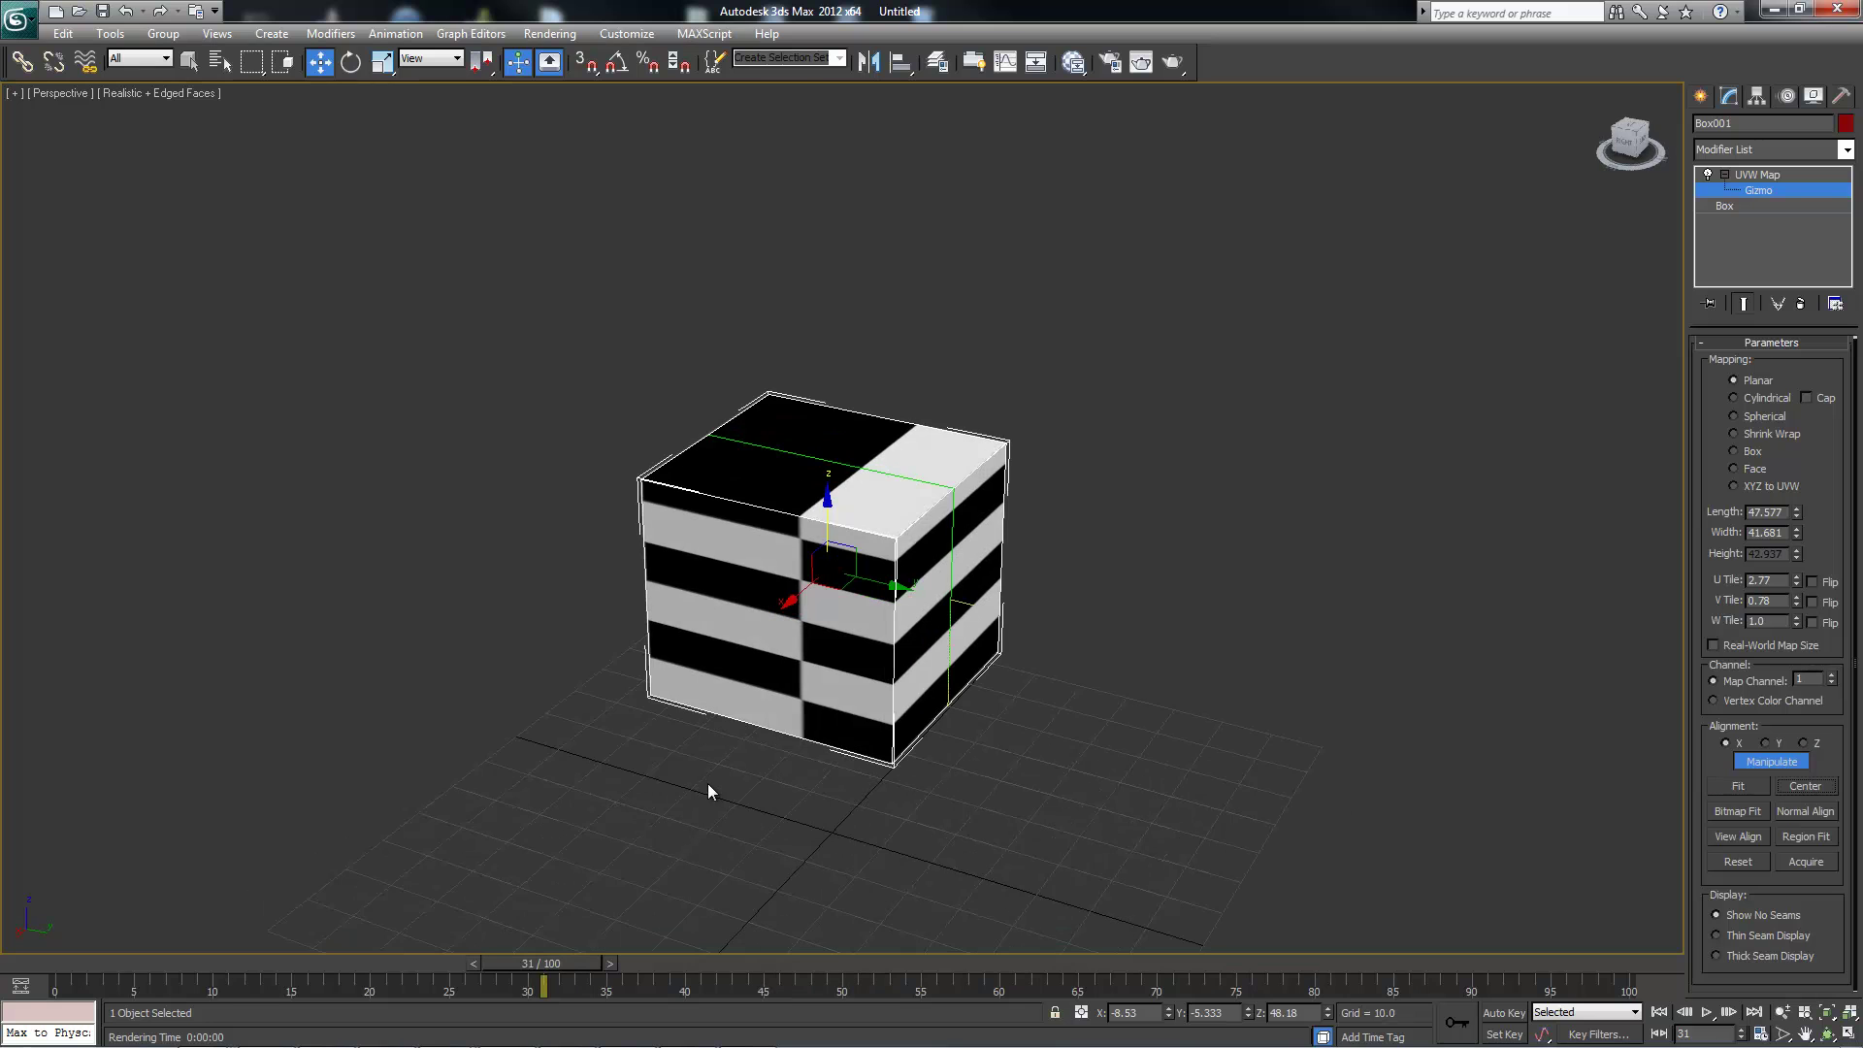
{"action": "middle_click_drag", "start_coordinate": [1060, 570], "coordinate": [1074, 607], "text": "alt"}
{"action": "middle_click_drag", "start_coordinate": [894, 500], "coordinate": [725, 498]}
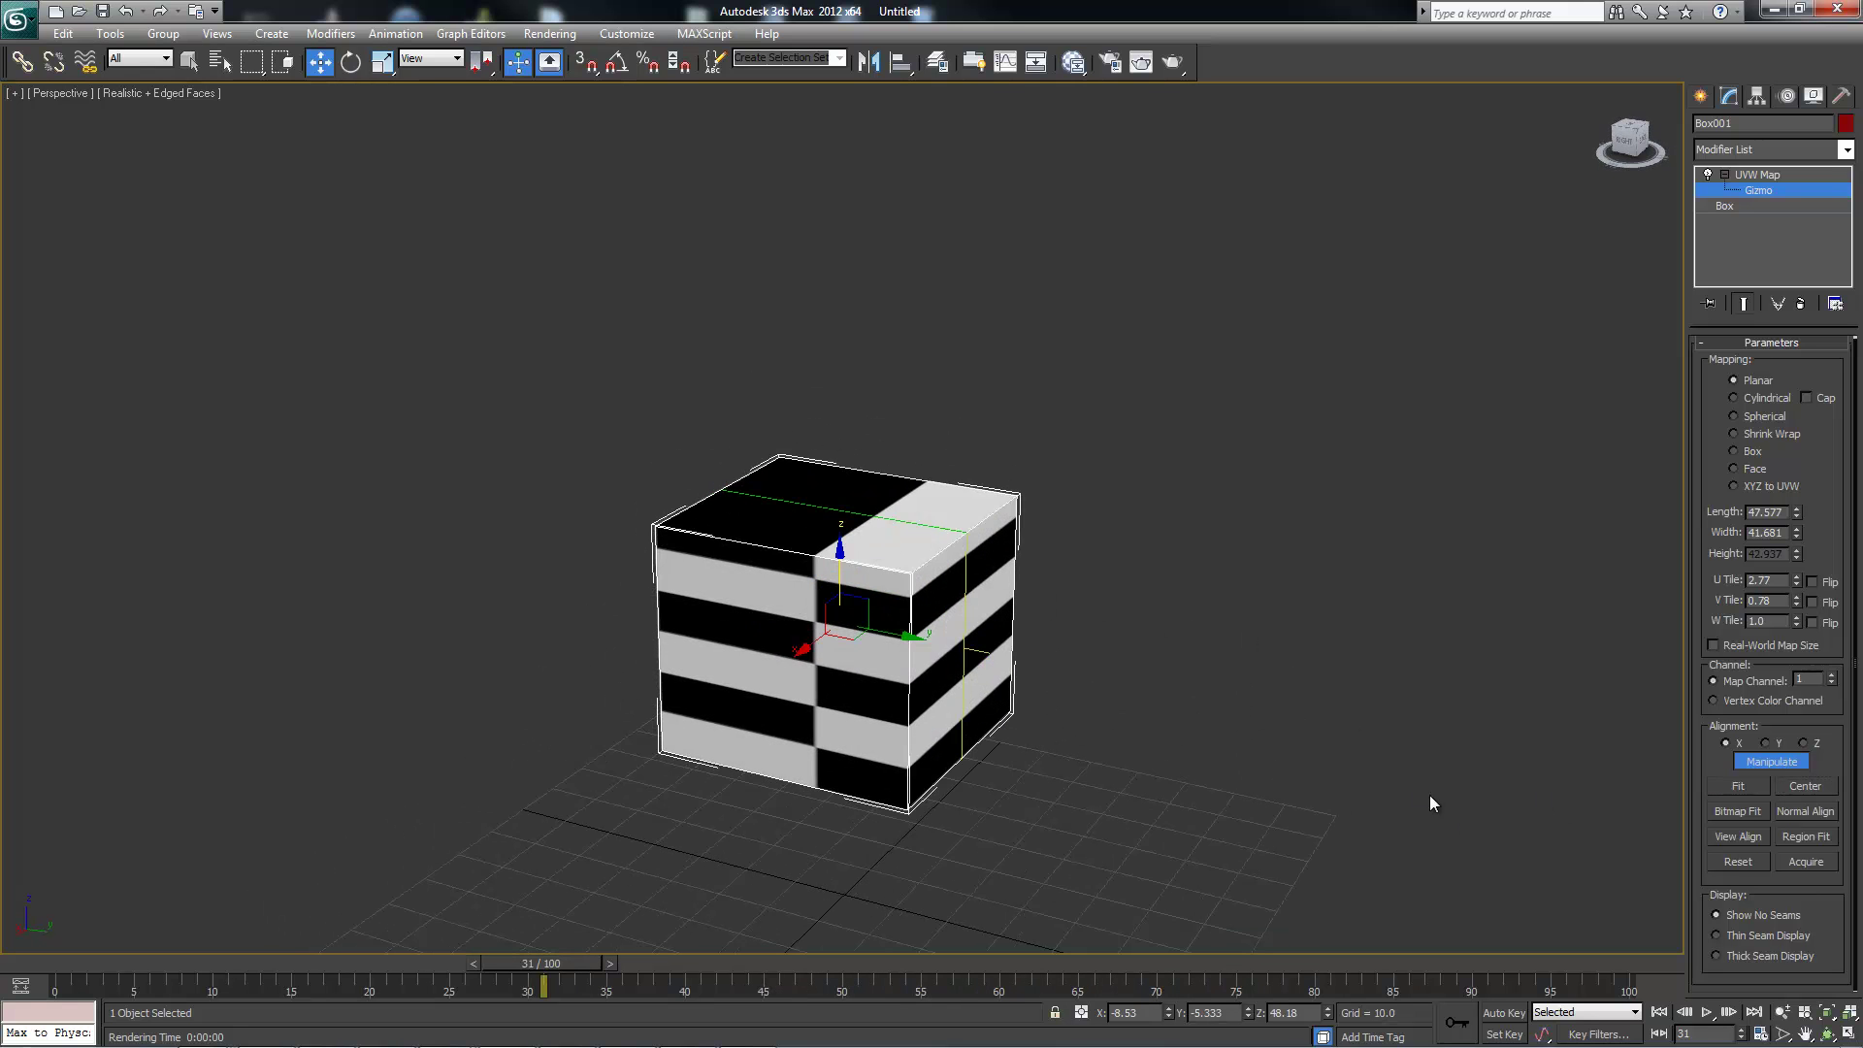
{"action": "middle_click_drag", "start_coordinate": [1212, 679], "coordinate": [880, 452], "text": "alt"}
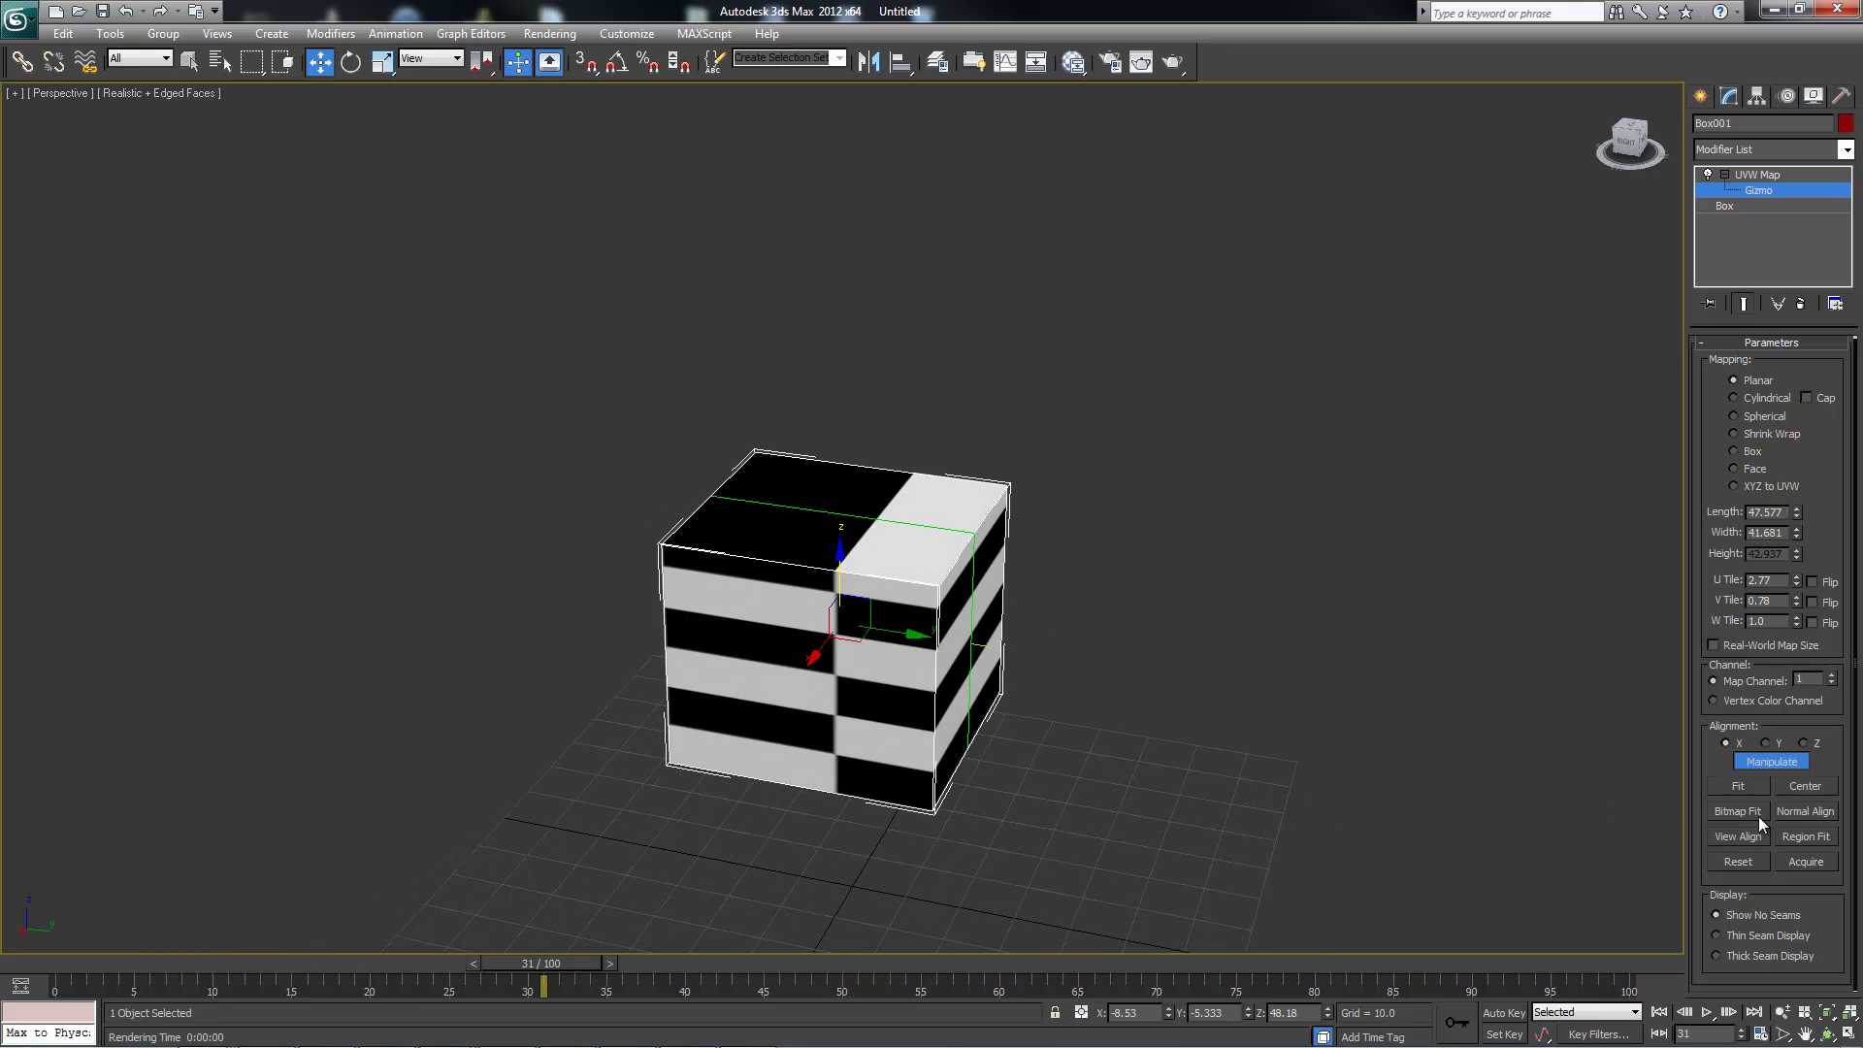
- Use Normal Align to orient the mapping gizmo to the box's top face
{"action": "left_click", "coordinate": [1791, 810]}
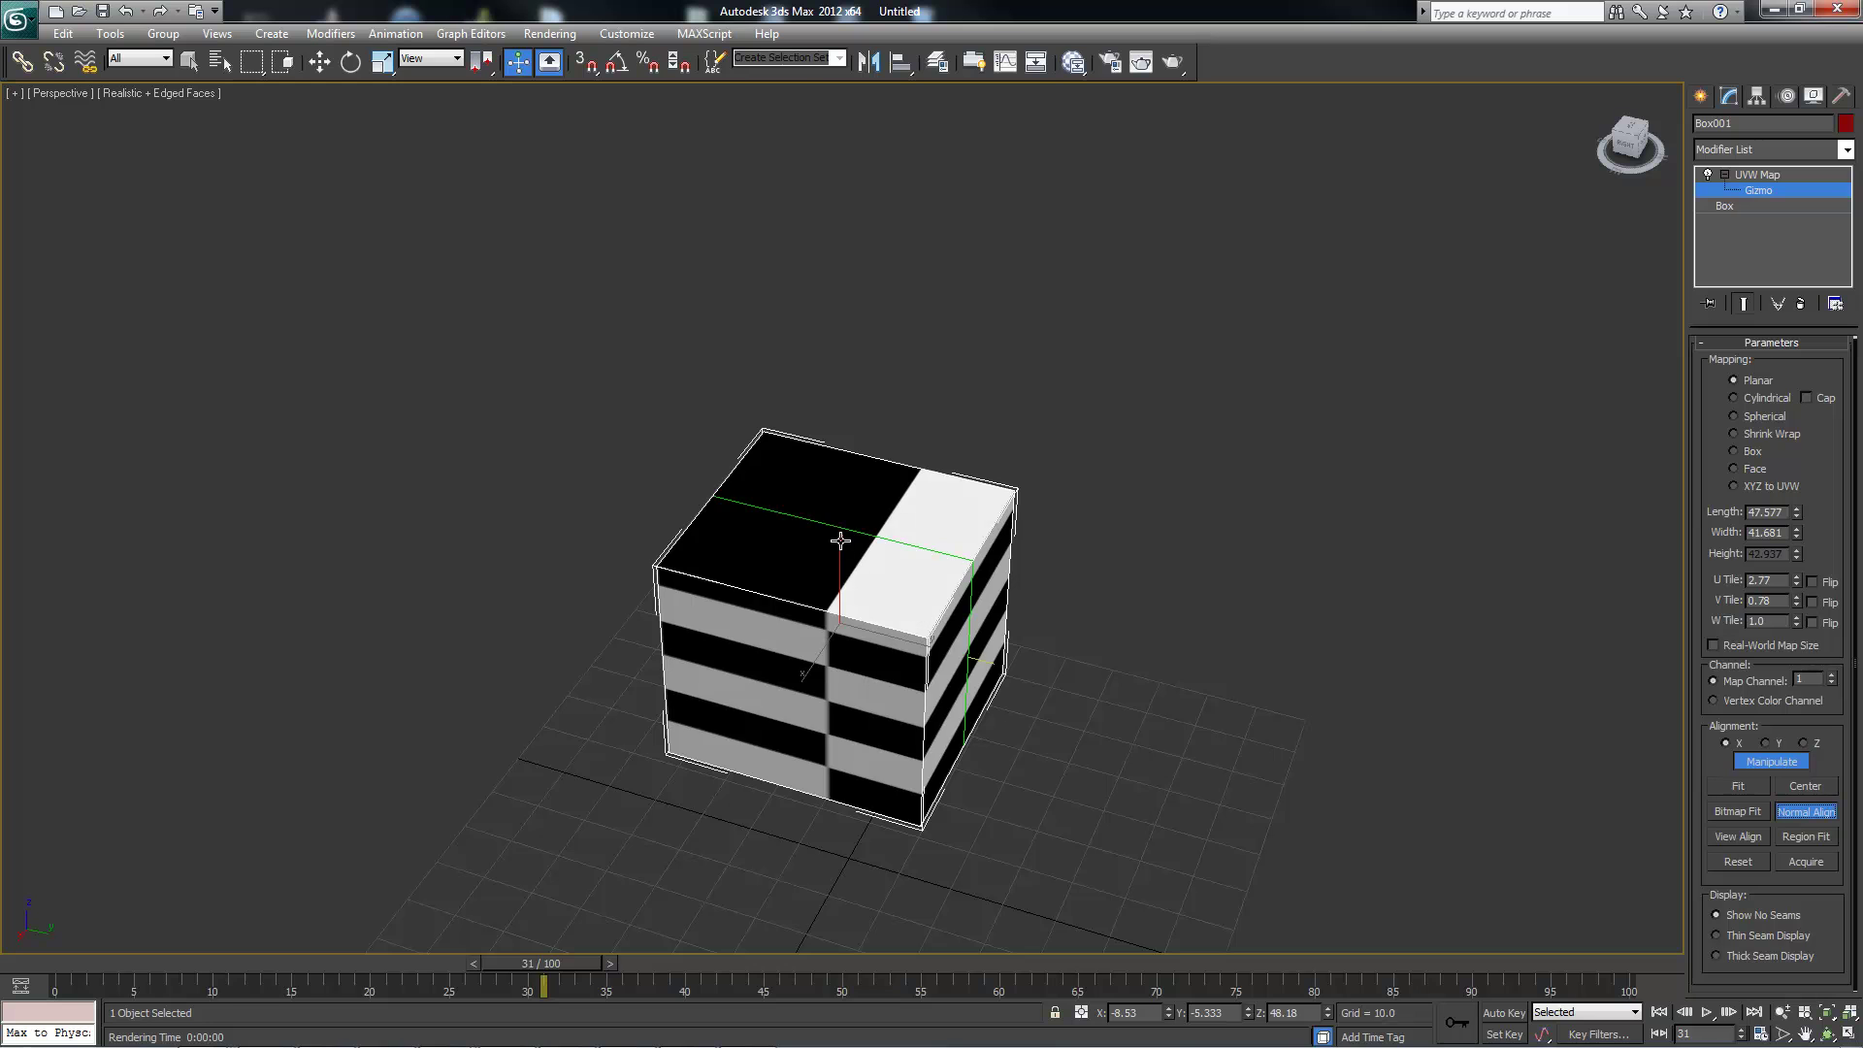
{"action": "mouse_move", "coordinate": [844, 495]}
{"action": "middle_mouse_down", "text": "alt"}
{"action": "mouse_move", "coordinate": [886, 544]}
{"action": "mouse_move", "coordinate": [851, 528]}
{"action": "middle_mouse_up", "text": "alt"}
{"action": "mouse_move", "coordinate": [859, 521]}
{"action": "left_mouse_down"}
{"action": "mouse_move", "coordinate": [844, 509]}
{"action": "mouse_move", "coordinate": [975, 486]}
{"action": "mouse_move", "coordinate": [738, 503]}
{"action": "mouse_move", "coordinate": [931, 501]}
{"action": "mouse_move", "coordinate": [858, 519]}
{"action": "mouse_move", "coordinate": [878, 540]}
{"action": "mouse_move", "coordinate": [874, 718]}
{"action": "mouse_move", "coordinate": [971, 660]}
{"action": "mouse_move", "coordinate": [820, 652]}
{"action": "mouse_move", "coordinate": [749, 543]}
{"action": "mouse_move", "coordinate": [832, 499]}
{"action": "mouse_move", "coordinate": [853, 624]}
{"action": "mouse_move", "coordinate": [831, 507]}
{"action": "left_mouse_up"}
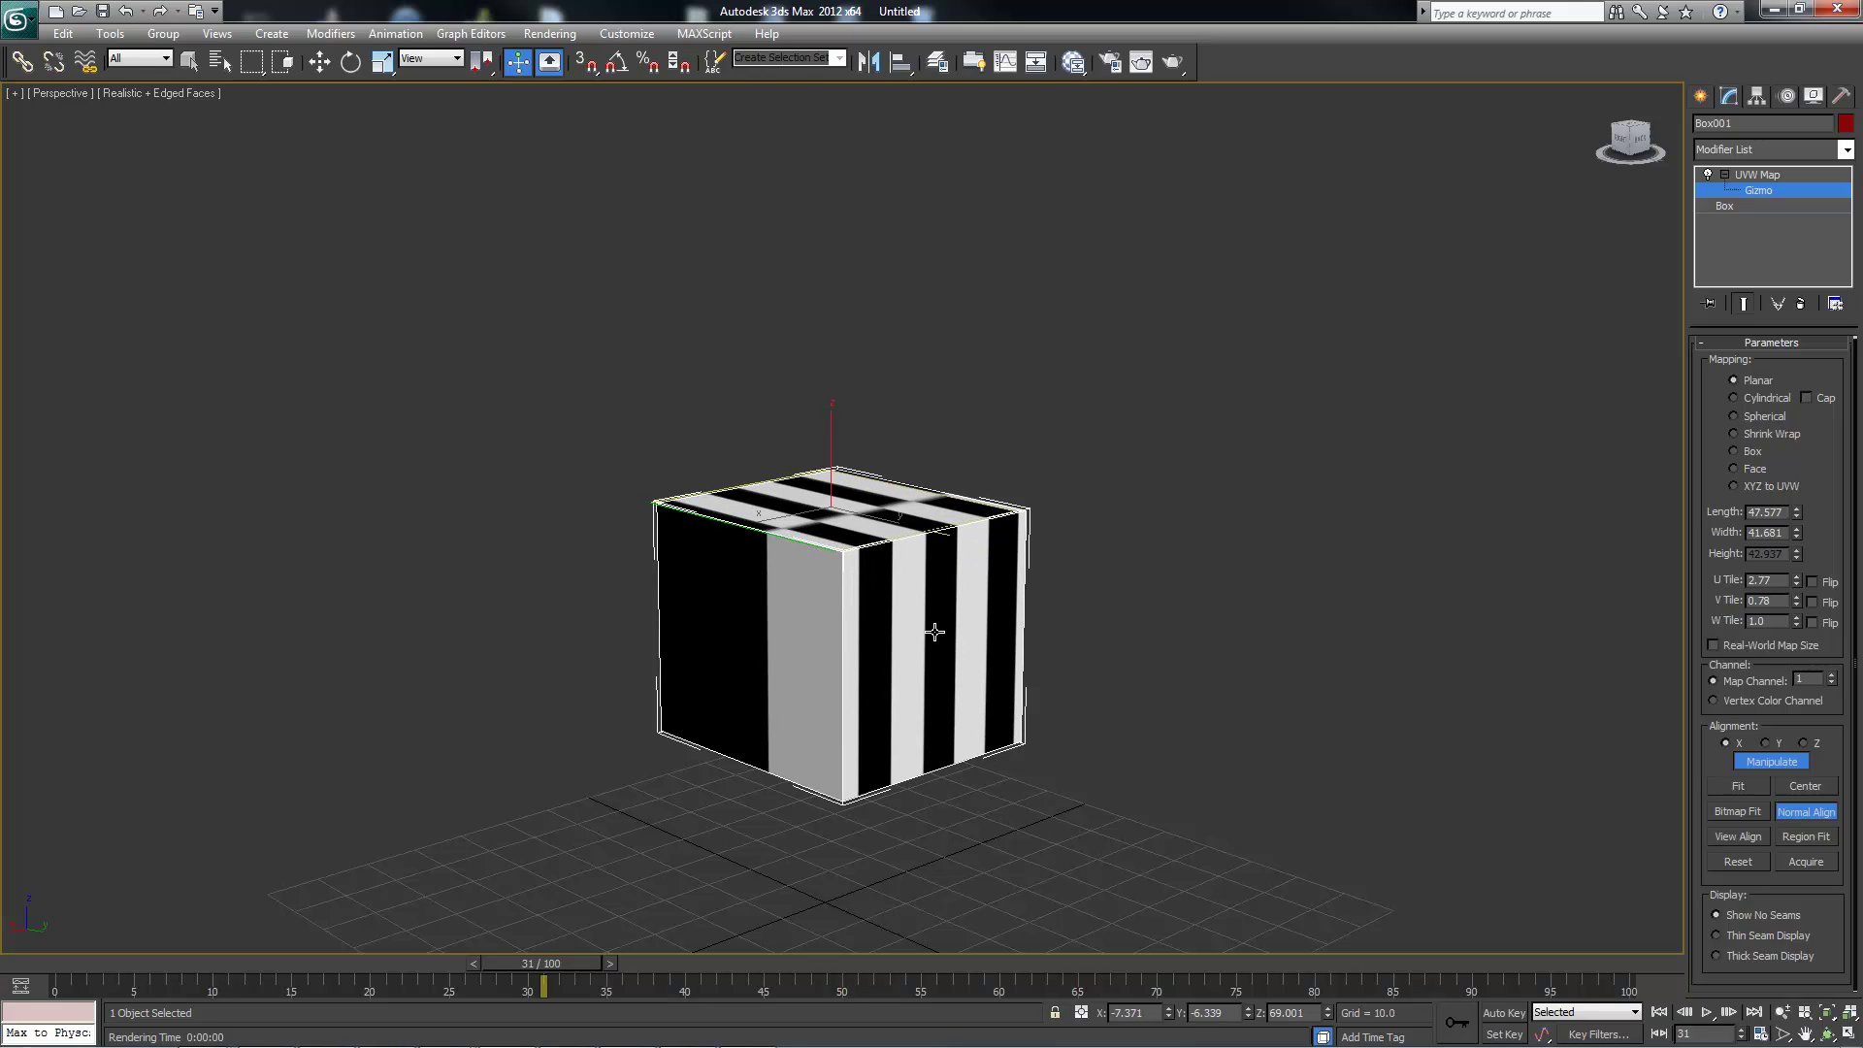
- Move the top-aligned mapping gizmo off the box along X, to about 44.4
{"action": "middle_click_drag", "start_coordinate": [939, 637], "coordinate": [756, 532], "text": "alt"}
{"action": "key", "text": "w"}
{"action": "left_click_drag", "start_coordinate": [756, 530], "coordinate": [460, 578]}
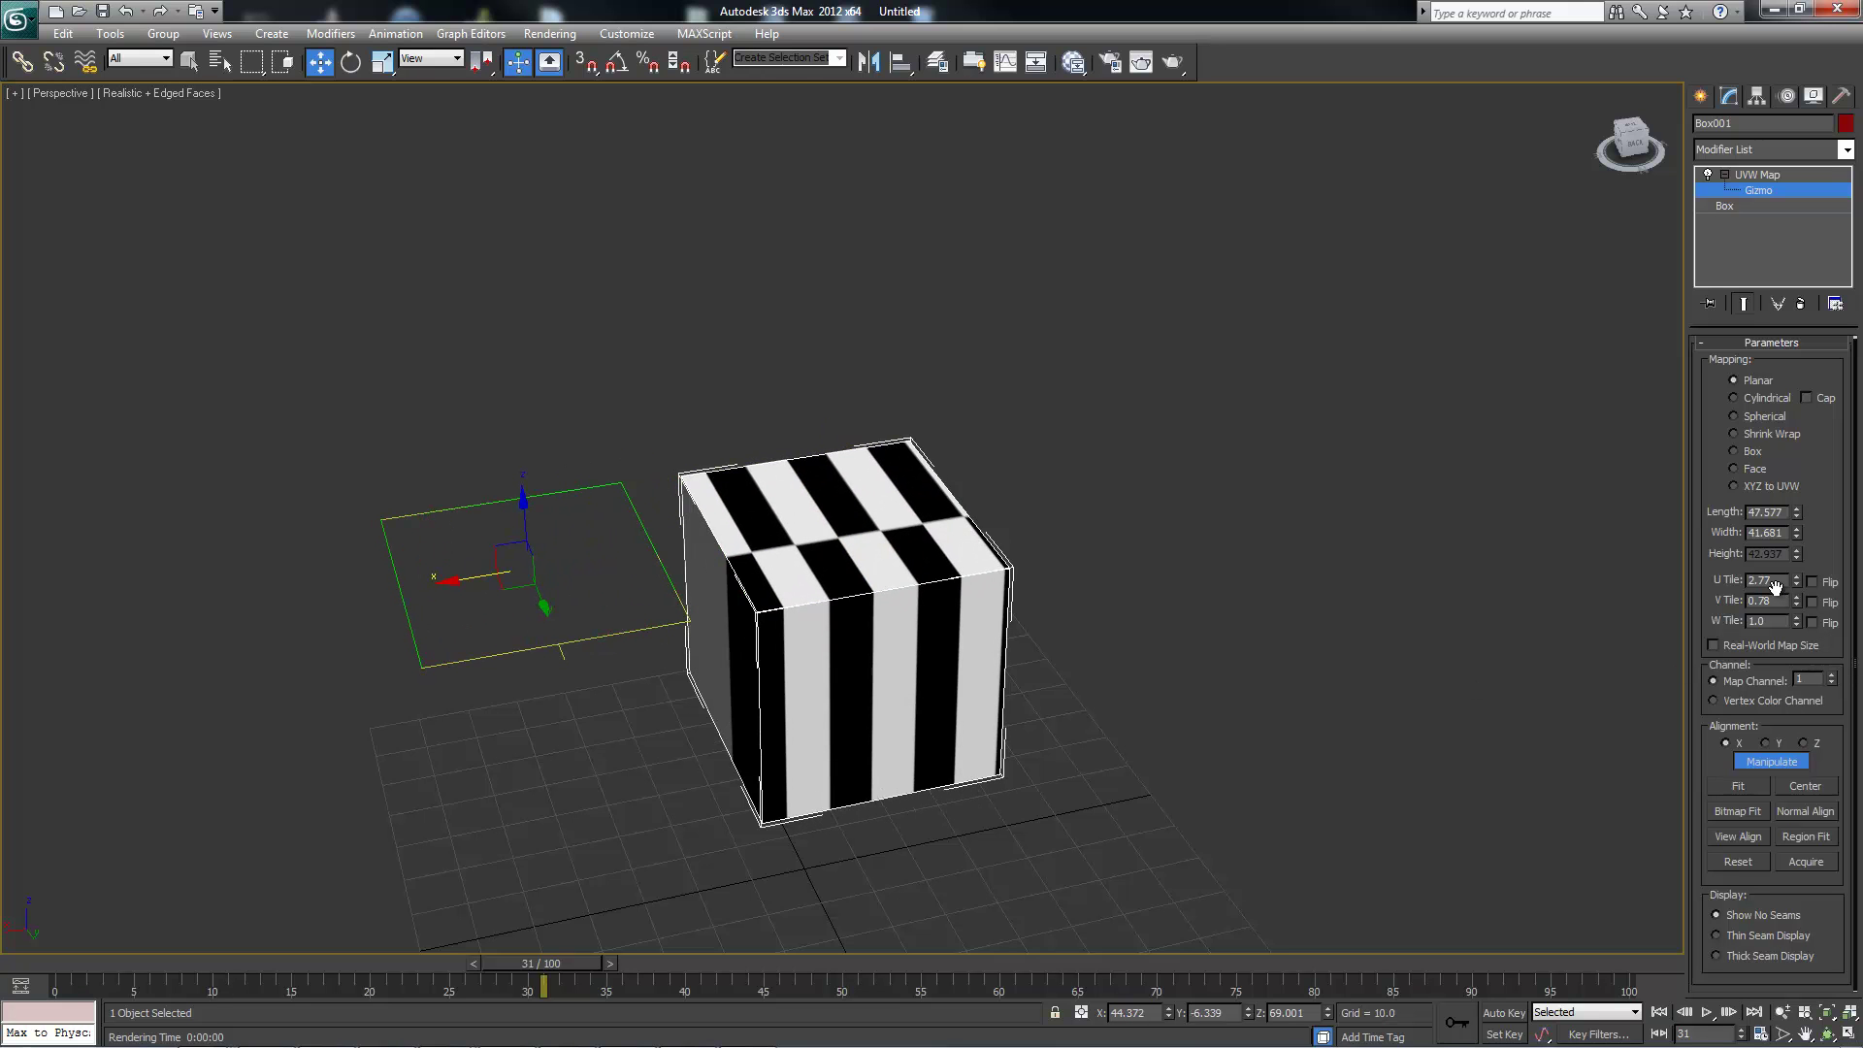
- Open the Bitmap Fit image selection and close it without choosing a file, and narrow the mapping gizmo to a width of 38.276
{"action": "middle_click_drag", "start_coordinate": [621, 618], "coordinate": [642, 630], "text": "alt"}
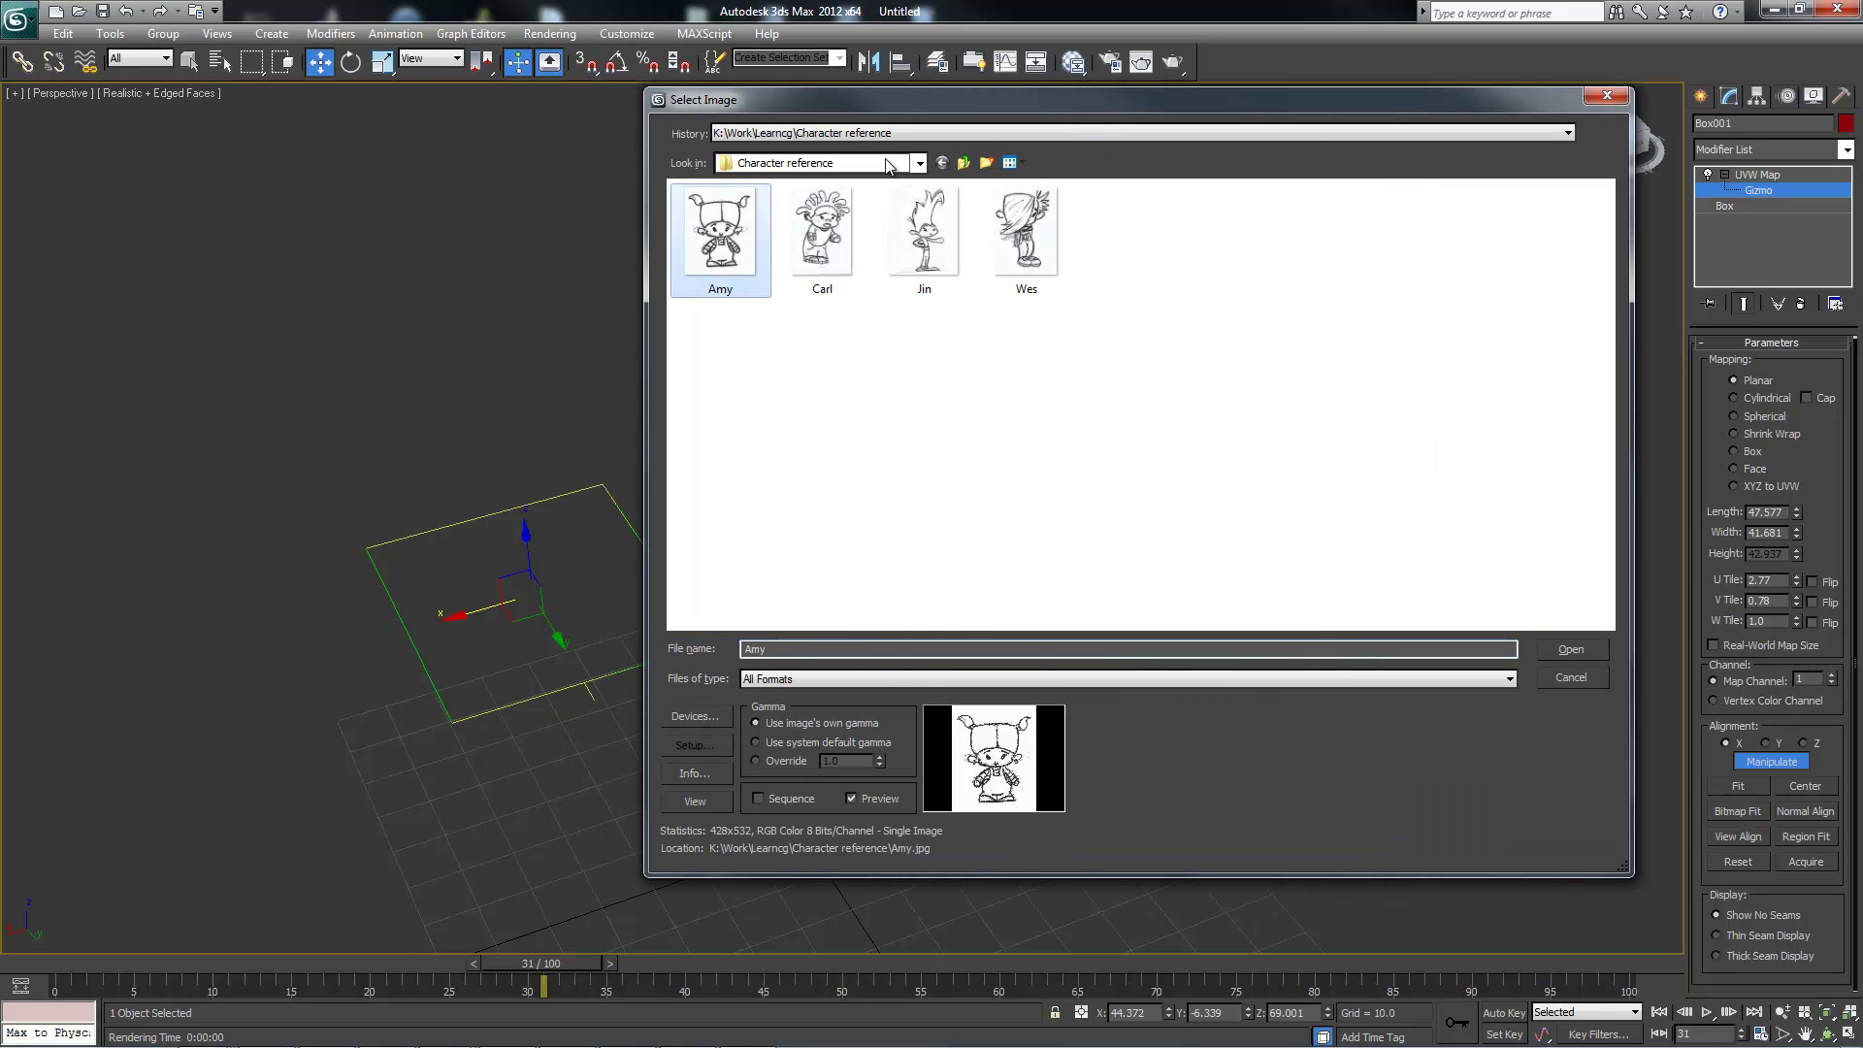
{"action": "left_click_drag", "start_coordinate": [1032, 115], "coordinate": [0, 205]}
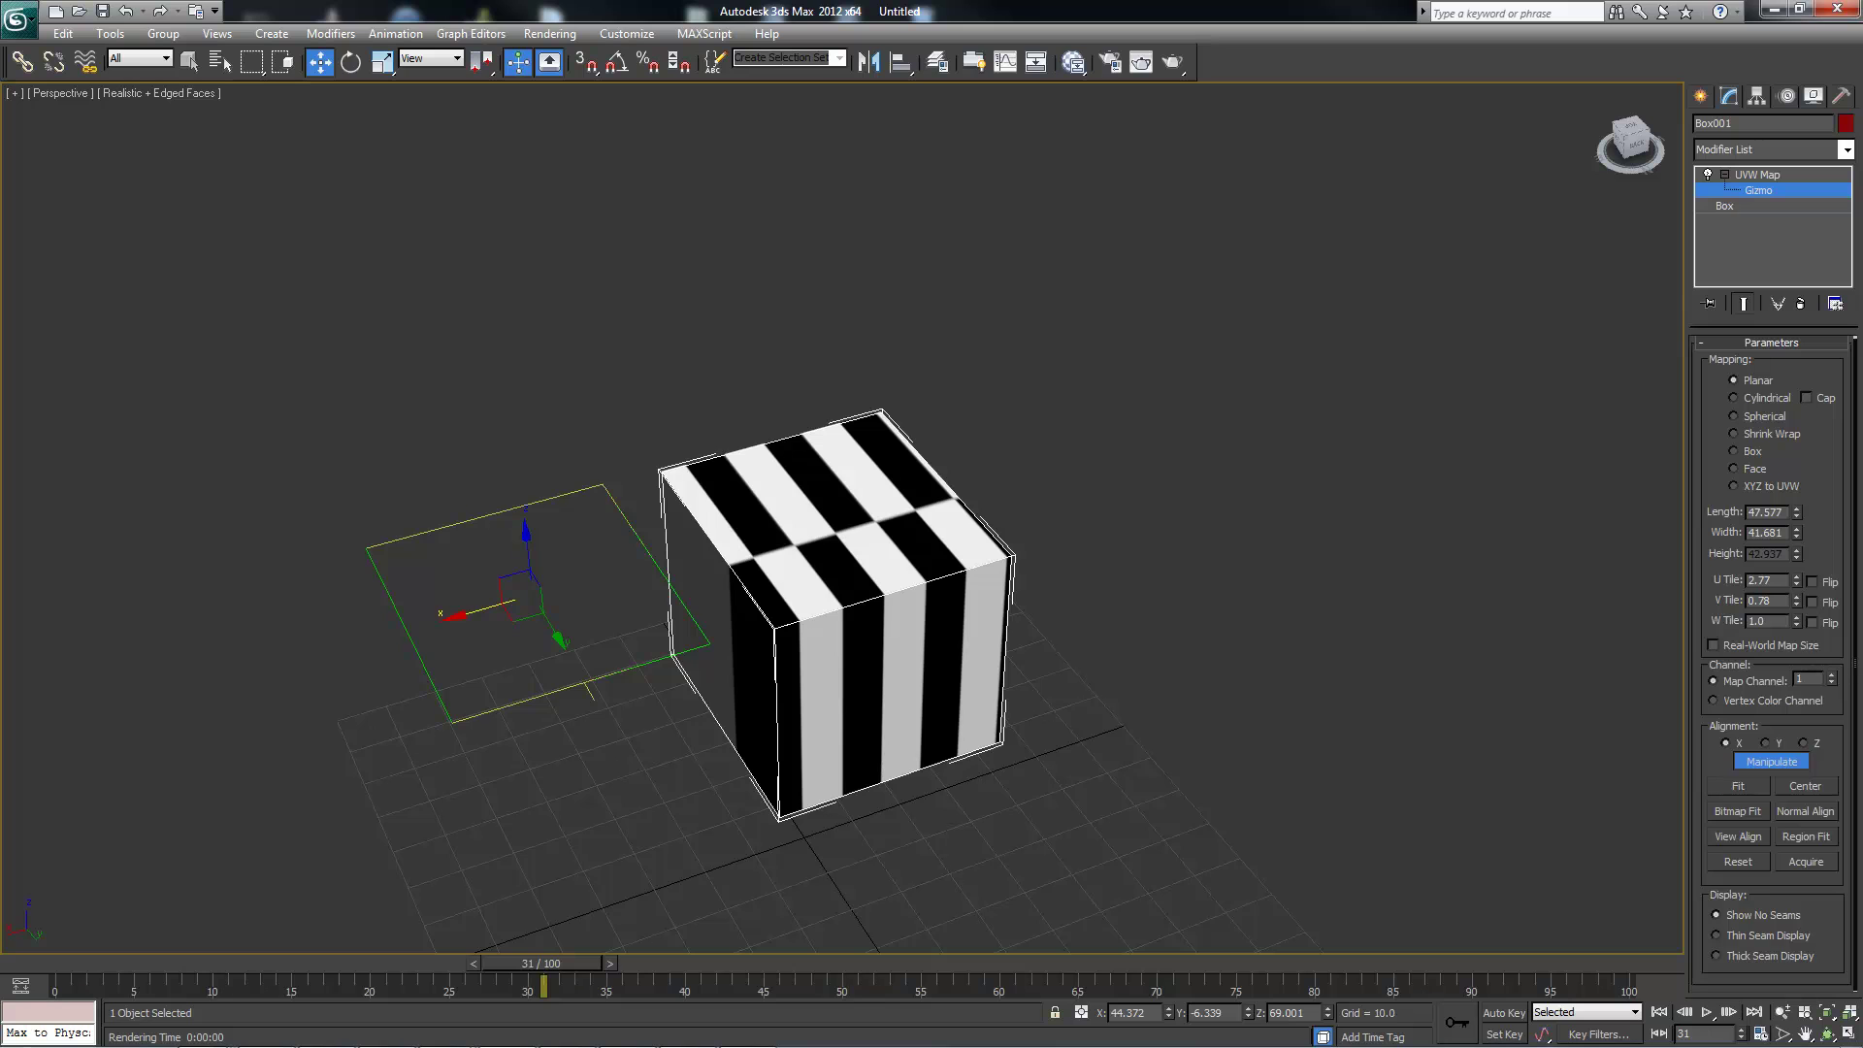
{"action": "left_click_drag", "start_coordinate": [408, 628], "coordinate": [420, 628]}
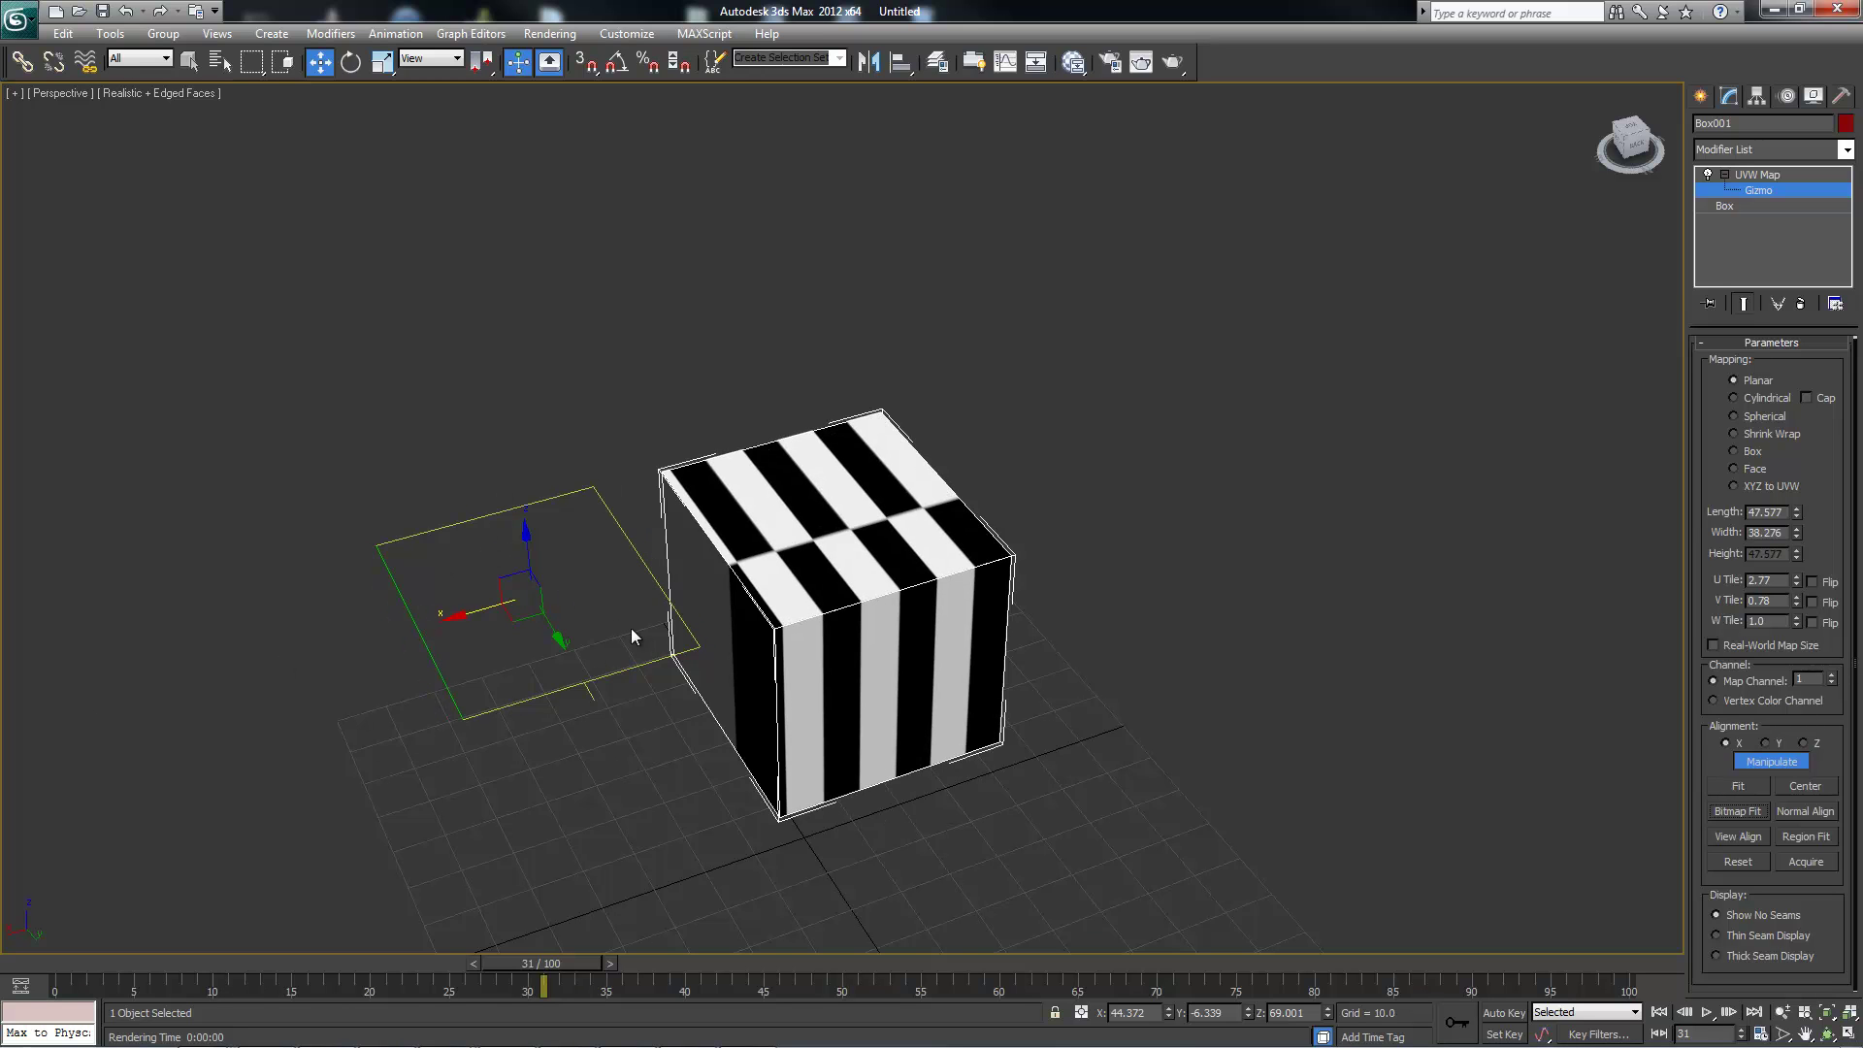
- Use View Align to orient the mapping gizmo to the current view, from two different viewing angles
{"action": "middle_click_drag", "start_coordinate": [685, 622], "coordinate": [726, 559], "text": "alt"}
{"action": "middle_click_drag", "start_coordinate": [1103, 644], "coordinate": [974, 565], "text": "alt"}
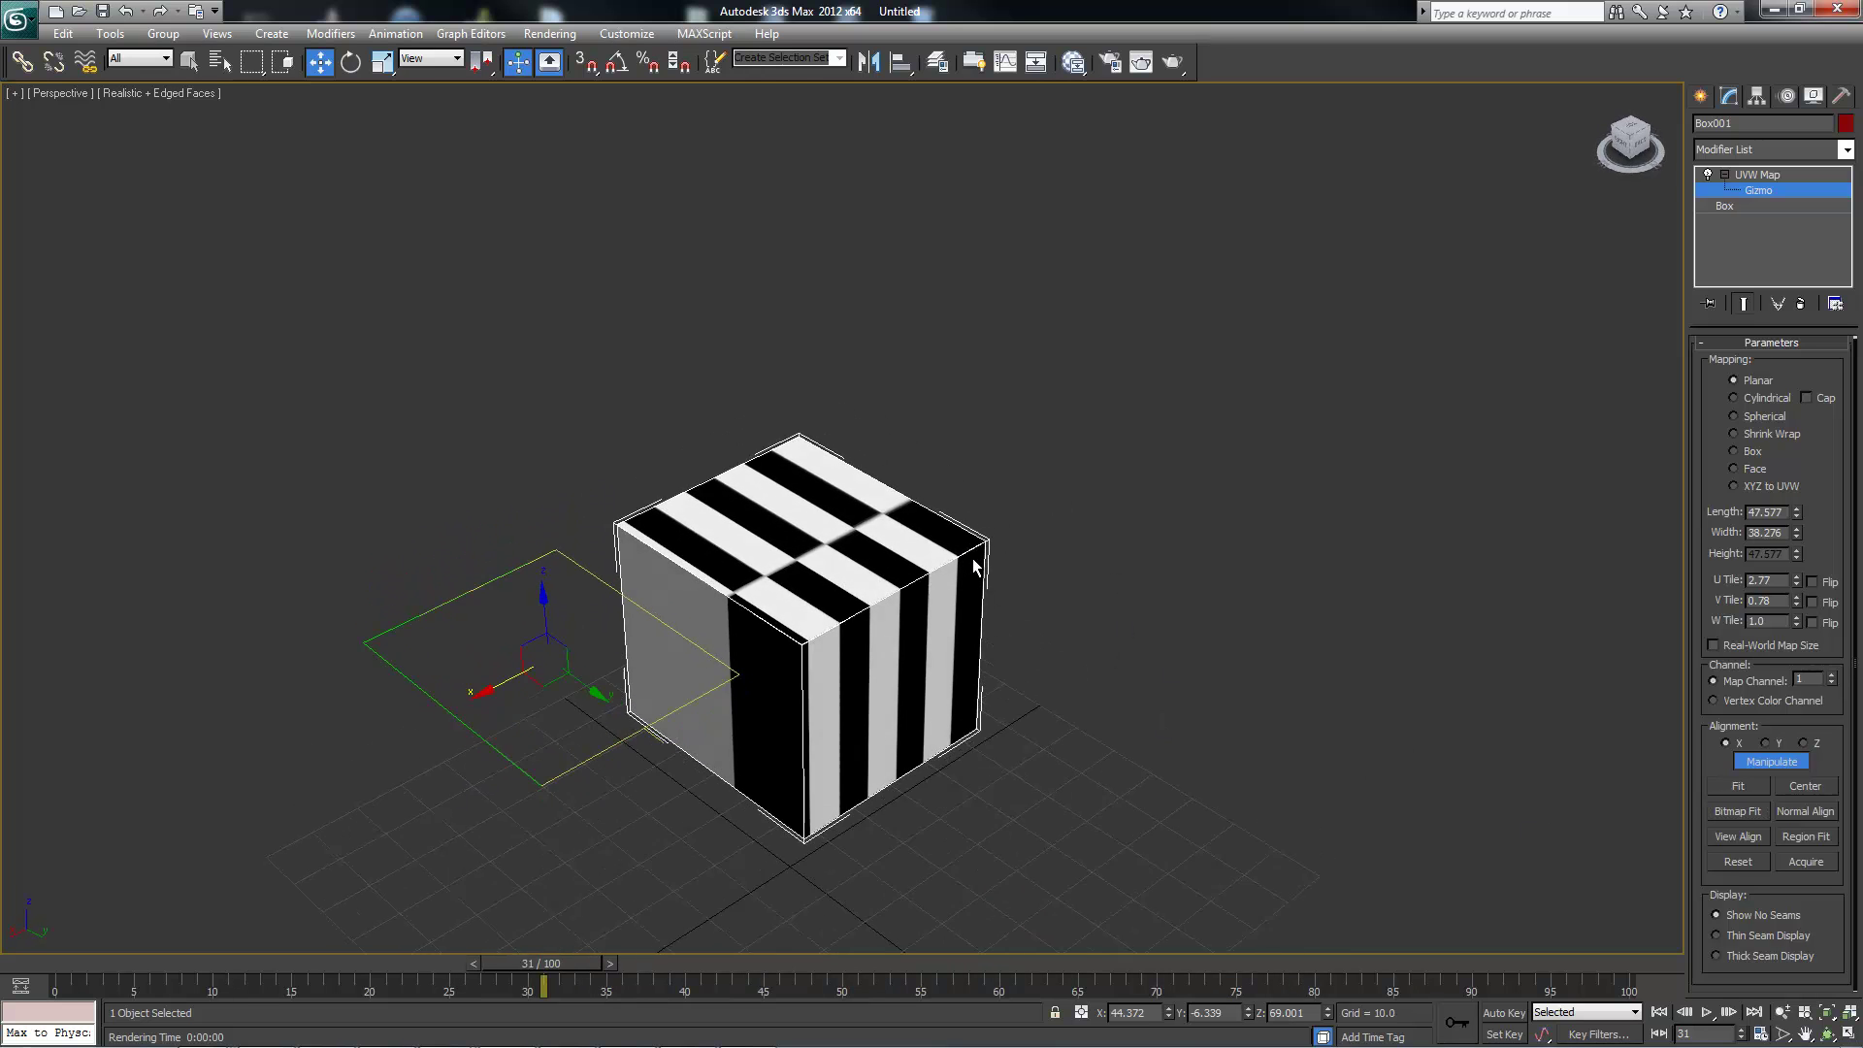
{"action": "left_click", "coordinate": [1725, 834]}
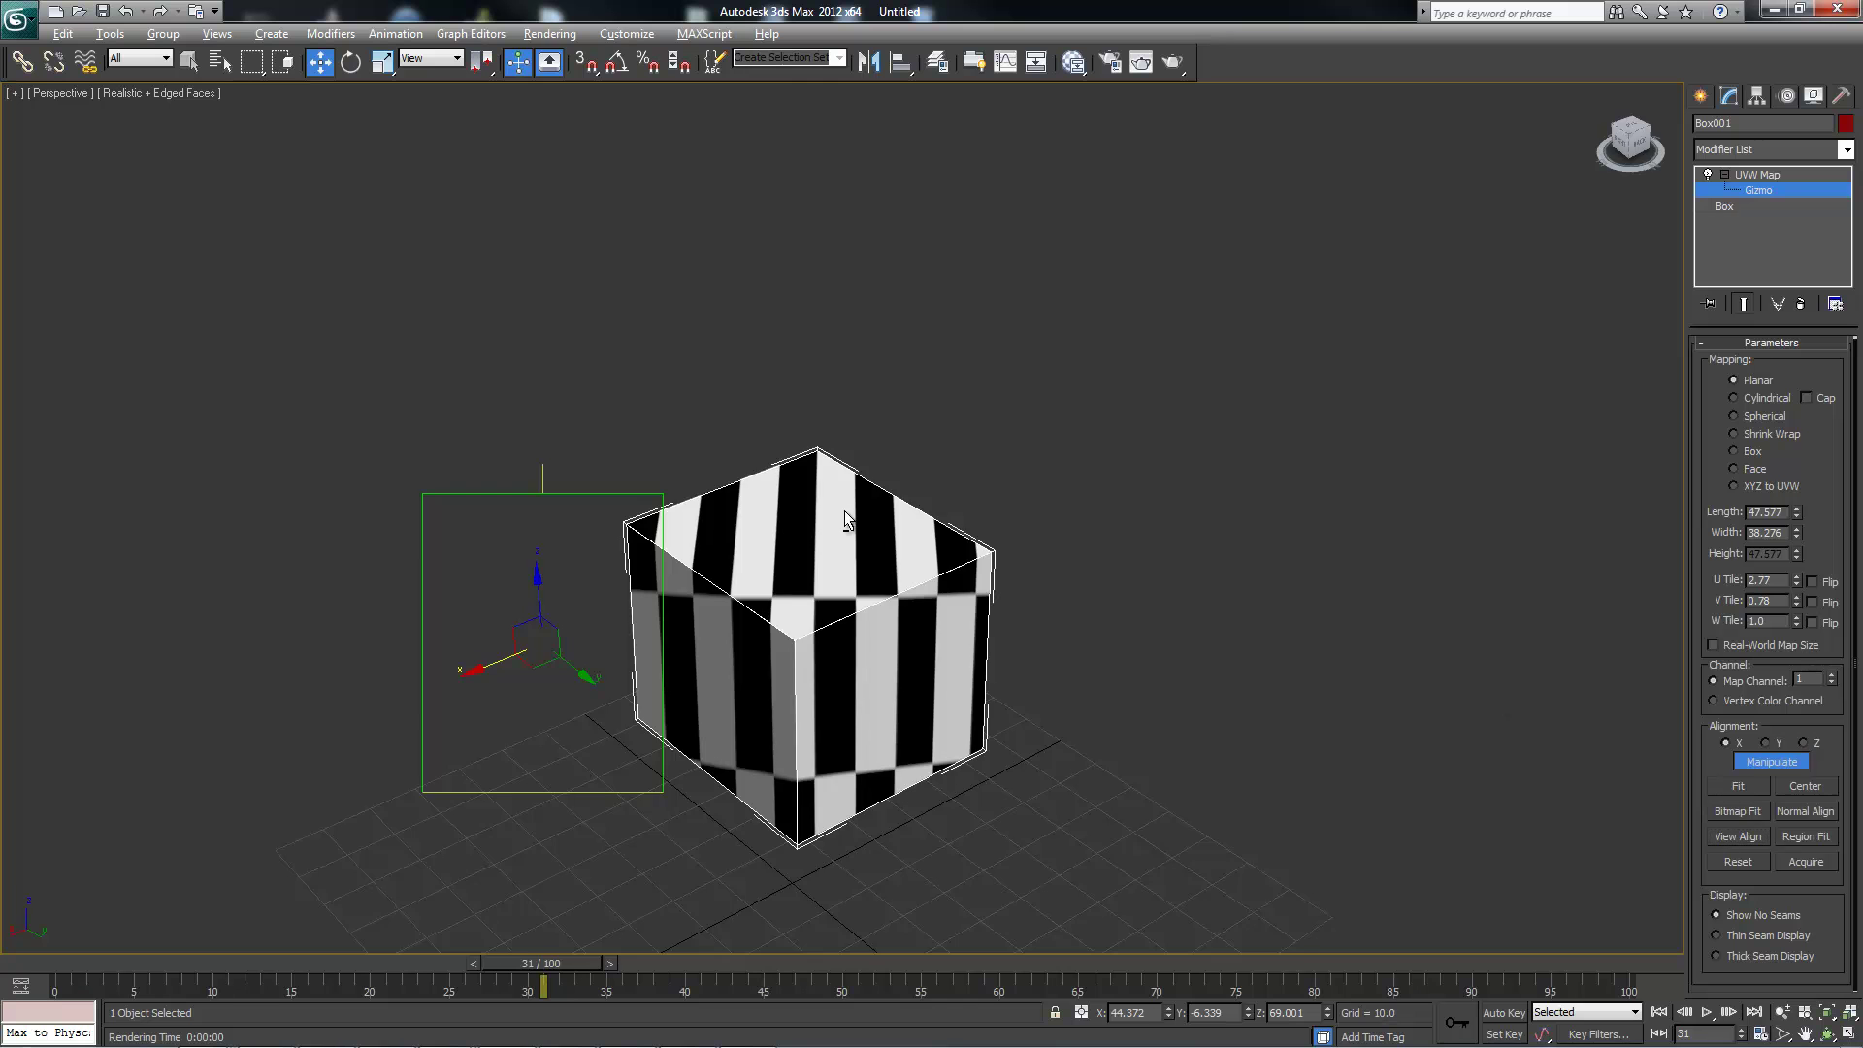
{"action": "middle_click_drag", "start_coordinate": [624, 449], "coordinate": [920, 586], "text": "alt"}
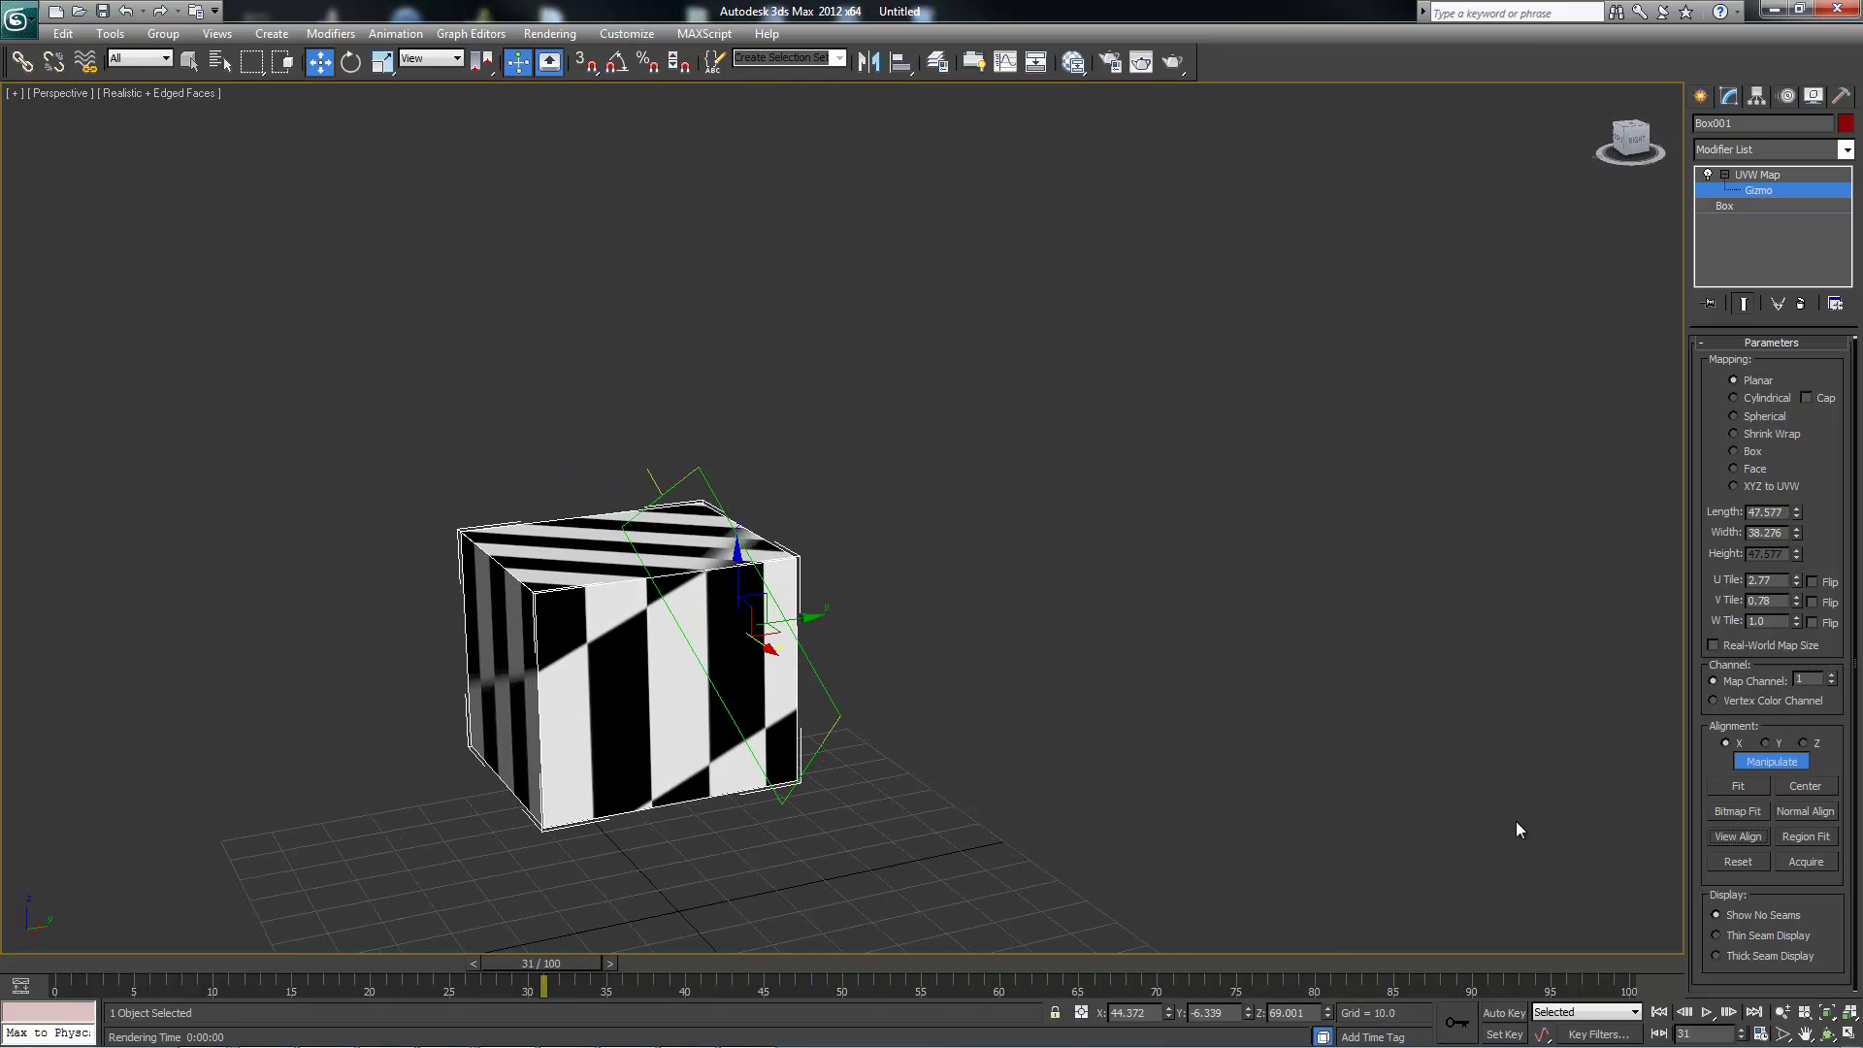
{"action": "left_click", "coordinate": [1735, 840]}
{"action": "middle_click_drag", "start_coordinate": [1091, 639], "coordinate": [1074, 635], "text": "alt"}
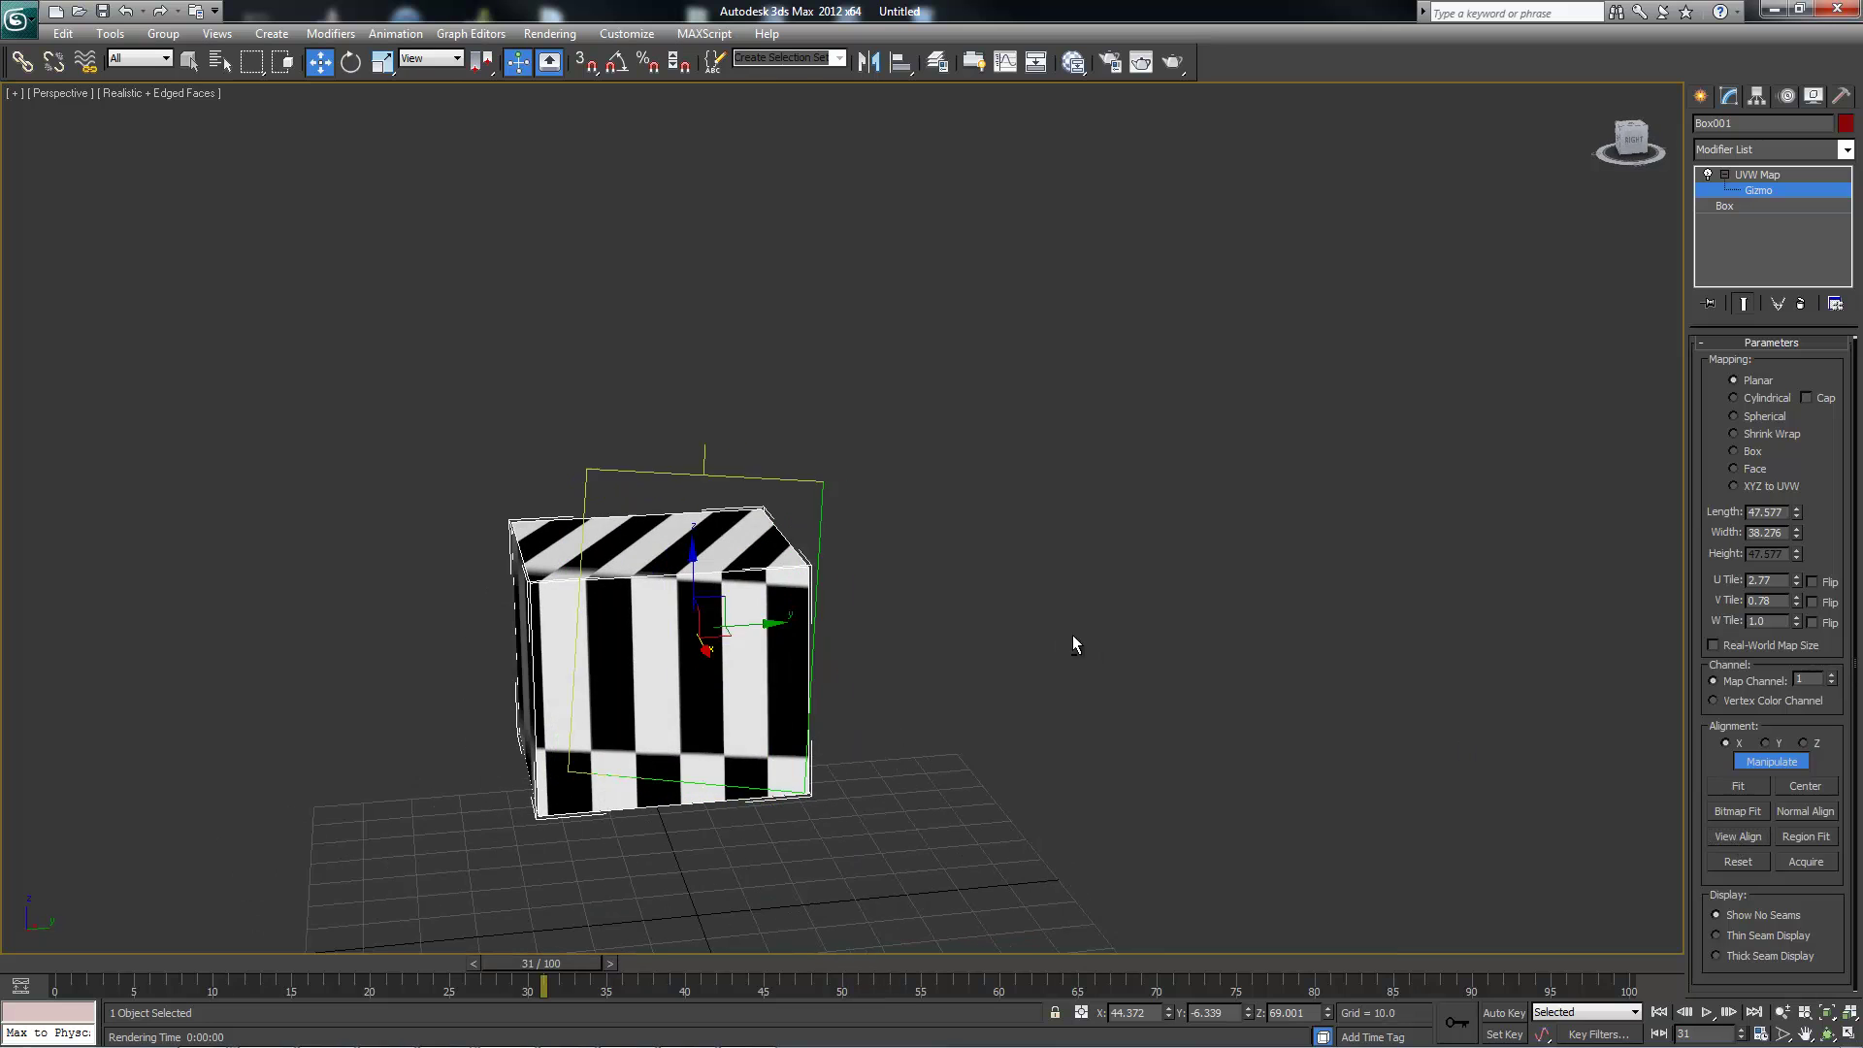
- Use Region Fit from several viewing angles to fit the mapping gizmo to drawn regions, finishing with a region about 96 by 108
{"action": "left_click", "coordinate": [1806, 837]}
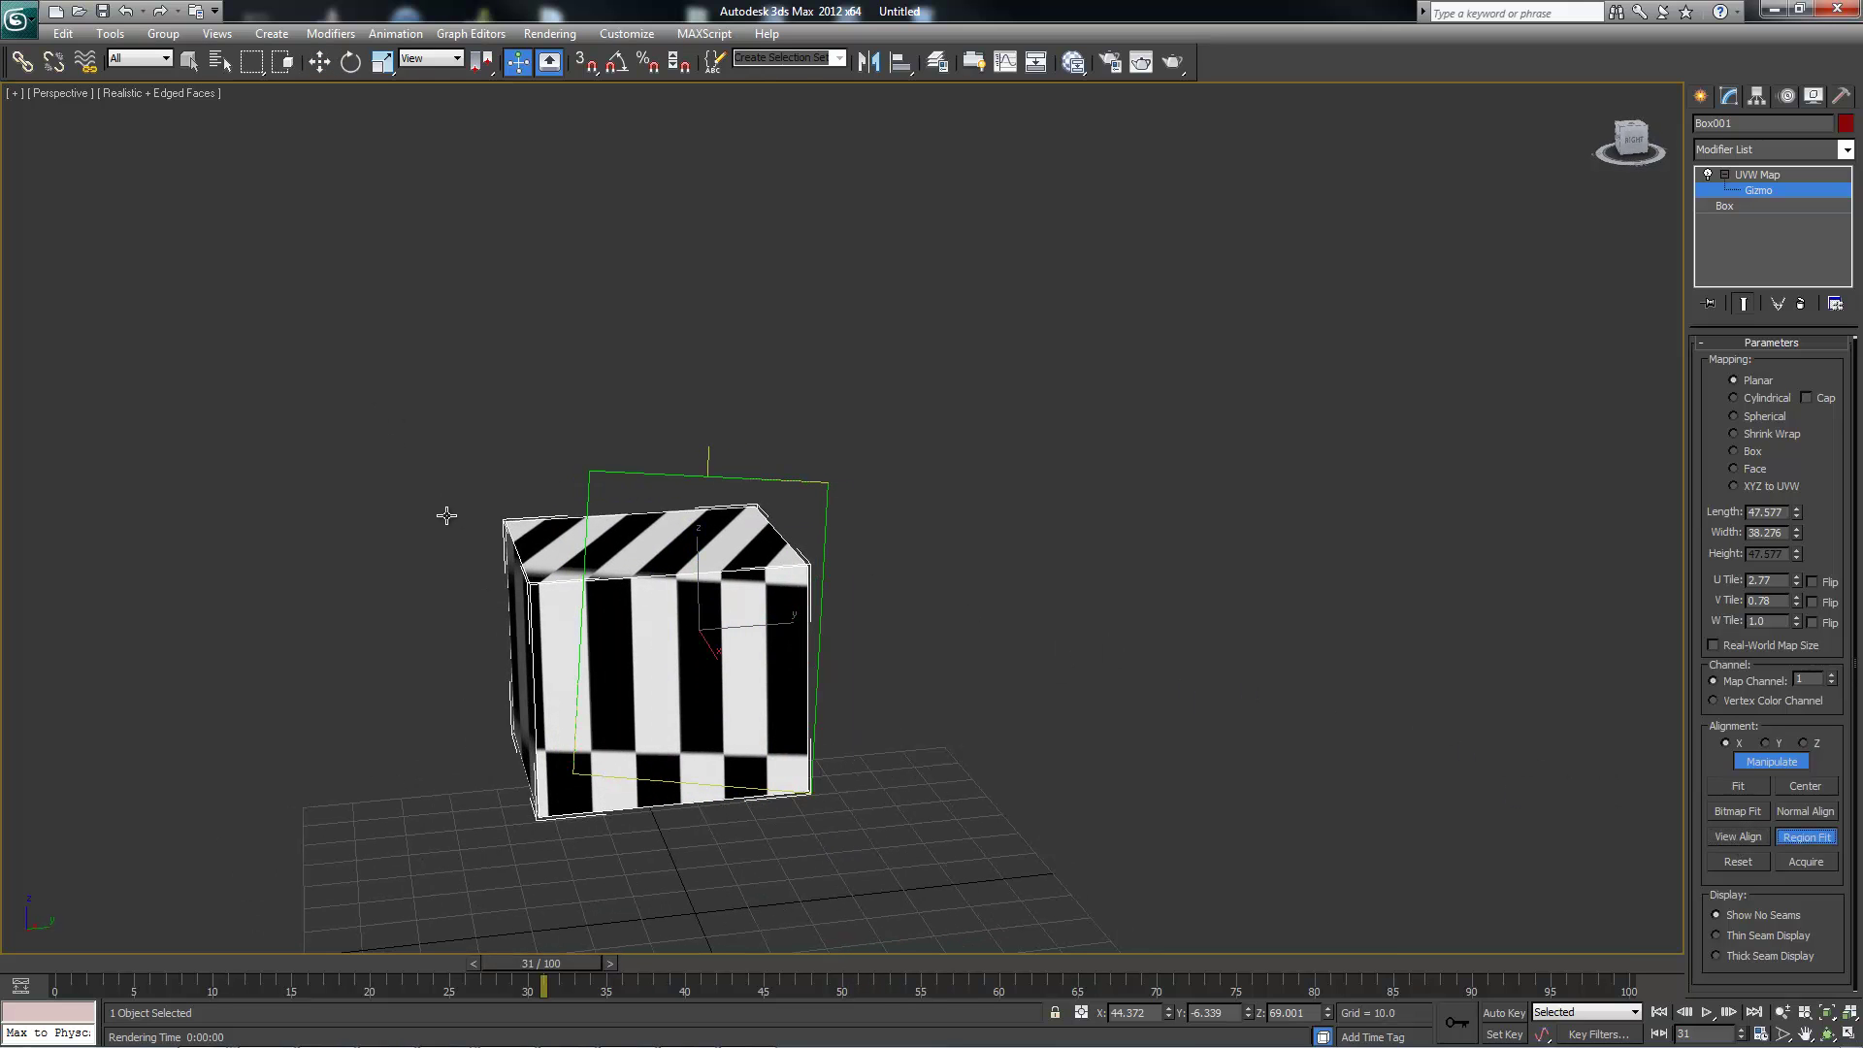
{"action": "left_click_drag", "start_coordinate": [433, 427], "coordinate": [915, 882]}
{"action": "middle_click_drag", "start_coordinate": [1022, 668], "coordinate": [908, 668], "text": "alt"}
{"action": "left_click_drag", "start_coordinate": [1096, 480], "coordinate": [903, 484]}
{"action": "left_click_drag", "start_coordinate": [987, 563], "coordinate": [786, 674]}
{"action": "middle_click_drag", "start_coordinate": [684, 652], "coordinate": [740, 605], "text": "alt"}
{"action": "scroll", "coordinate": [791, 647], "scroll_direction": "down", "scroll_amount": 5}
{"action": "scroll", "coordinate": [844, 580], "scroll_direction": "up", "scroll_amount": 5}
{"action": "left_click_drag", "start_coordinate": [1031, 505], "coordinate": [636, 830]}
{"action": "middle_click_drag", "start_coordinate": [575, 676], "coordinate": [762, 687], "text": "alt"}
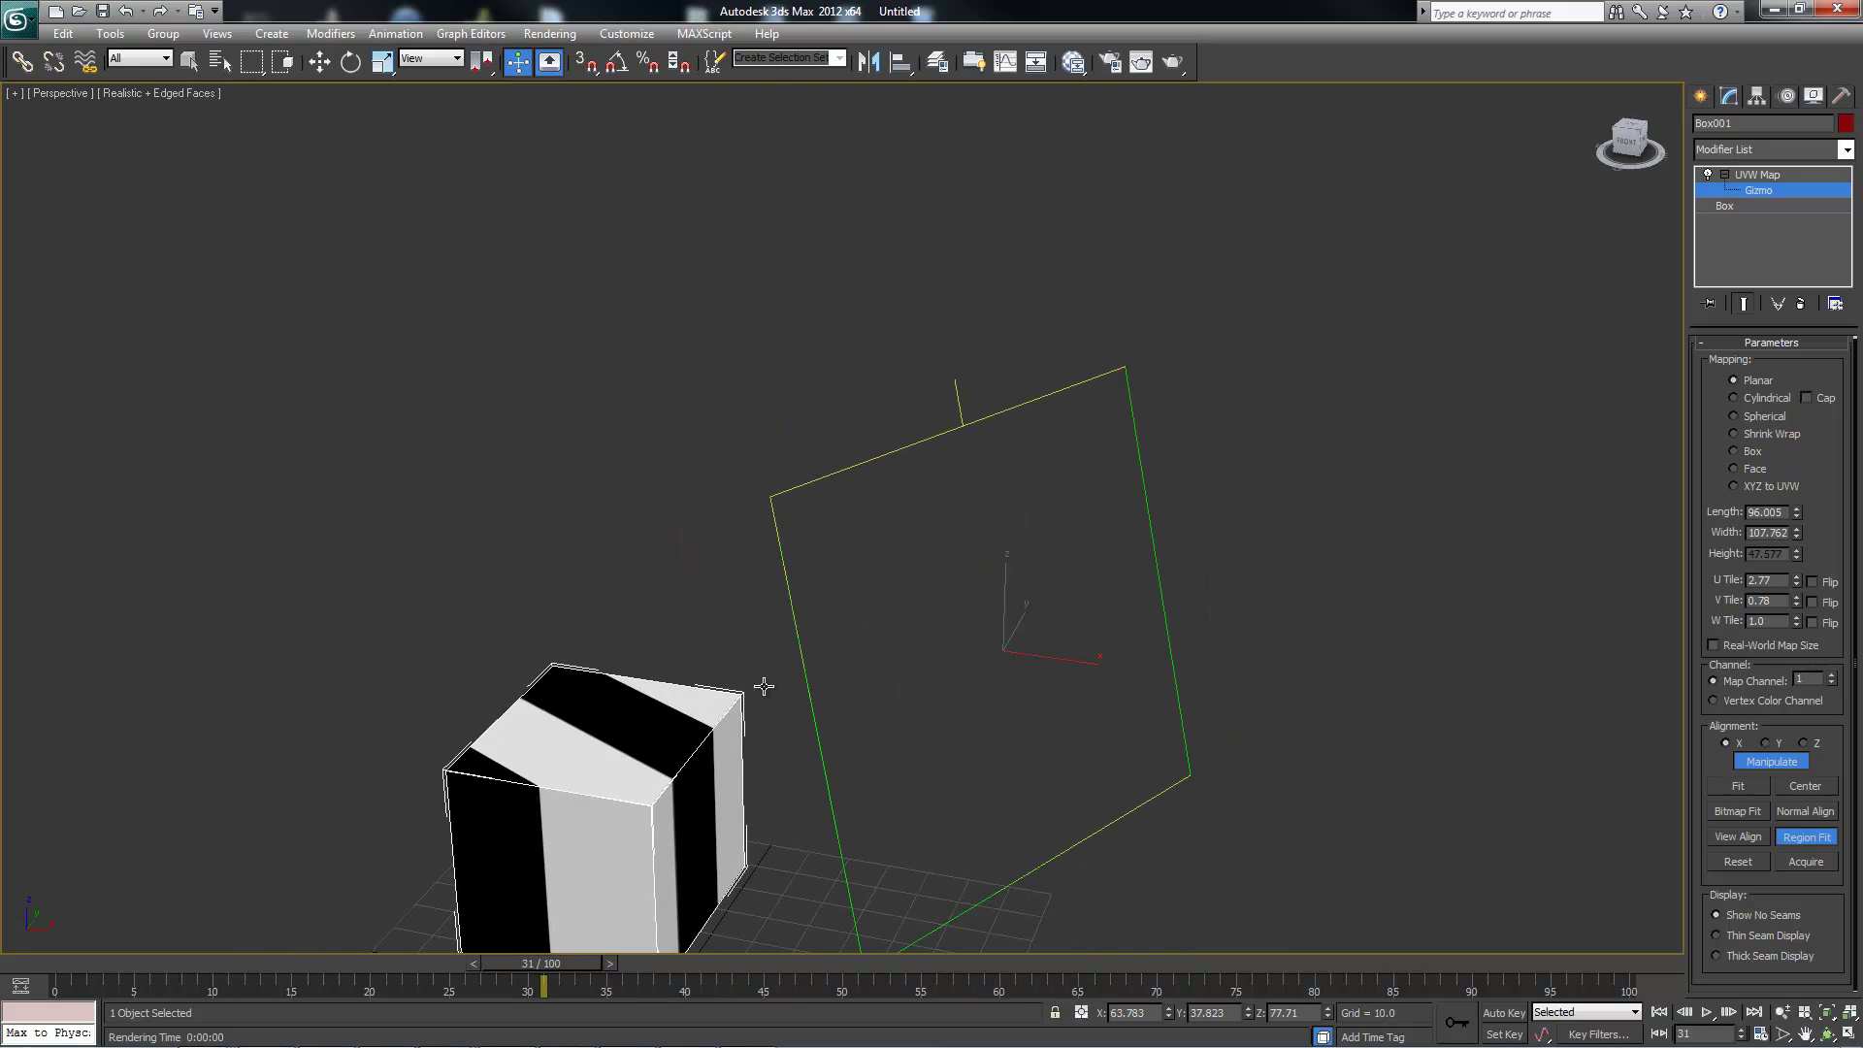
- Draw two more Region Fit areas around the box from different angles, sizing the gizmo to about 55 by 85
{"action": "left_click_drag", "start_coordinate": [422, 573], "coordinate": [910, 941]}
{"action": "middle_click_drag", "start_coordinate": [908, 776], "coordinate": [693, 859], "text": "alt"}
{"action": "left_click_drag", "start_coordinate": [568, 503], "coordinate": [996, 966]}
{"action": "middle_click_drag", "start_coordinate": [842, 776], "coordinate": [953, 526], "text": "alt"}
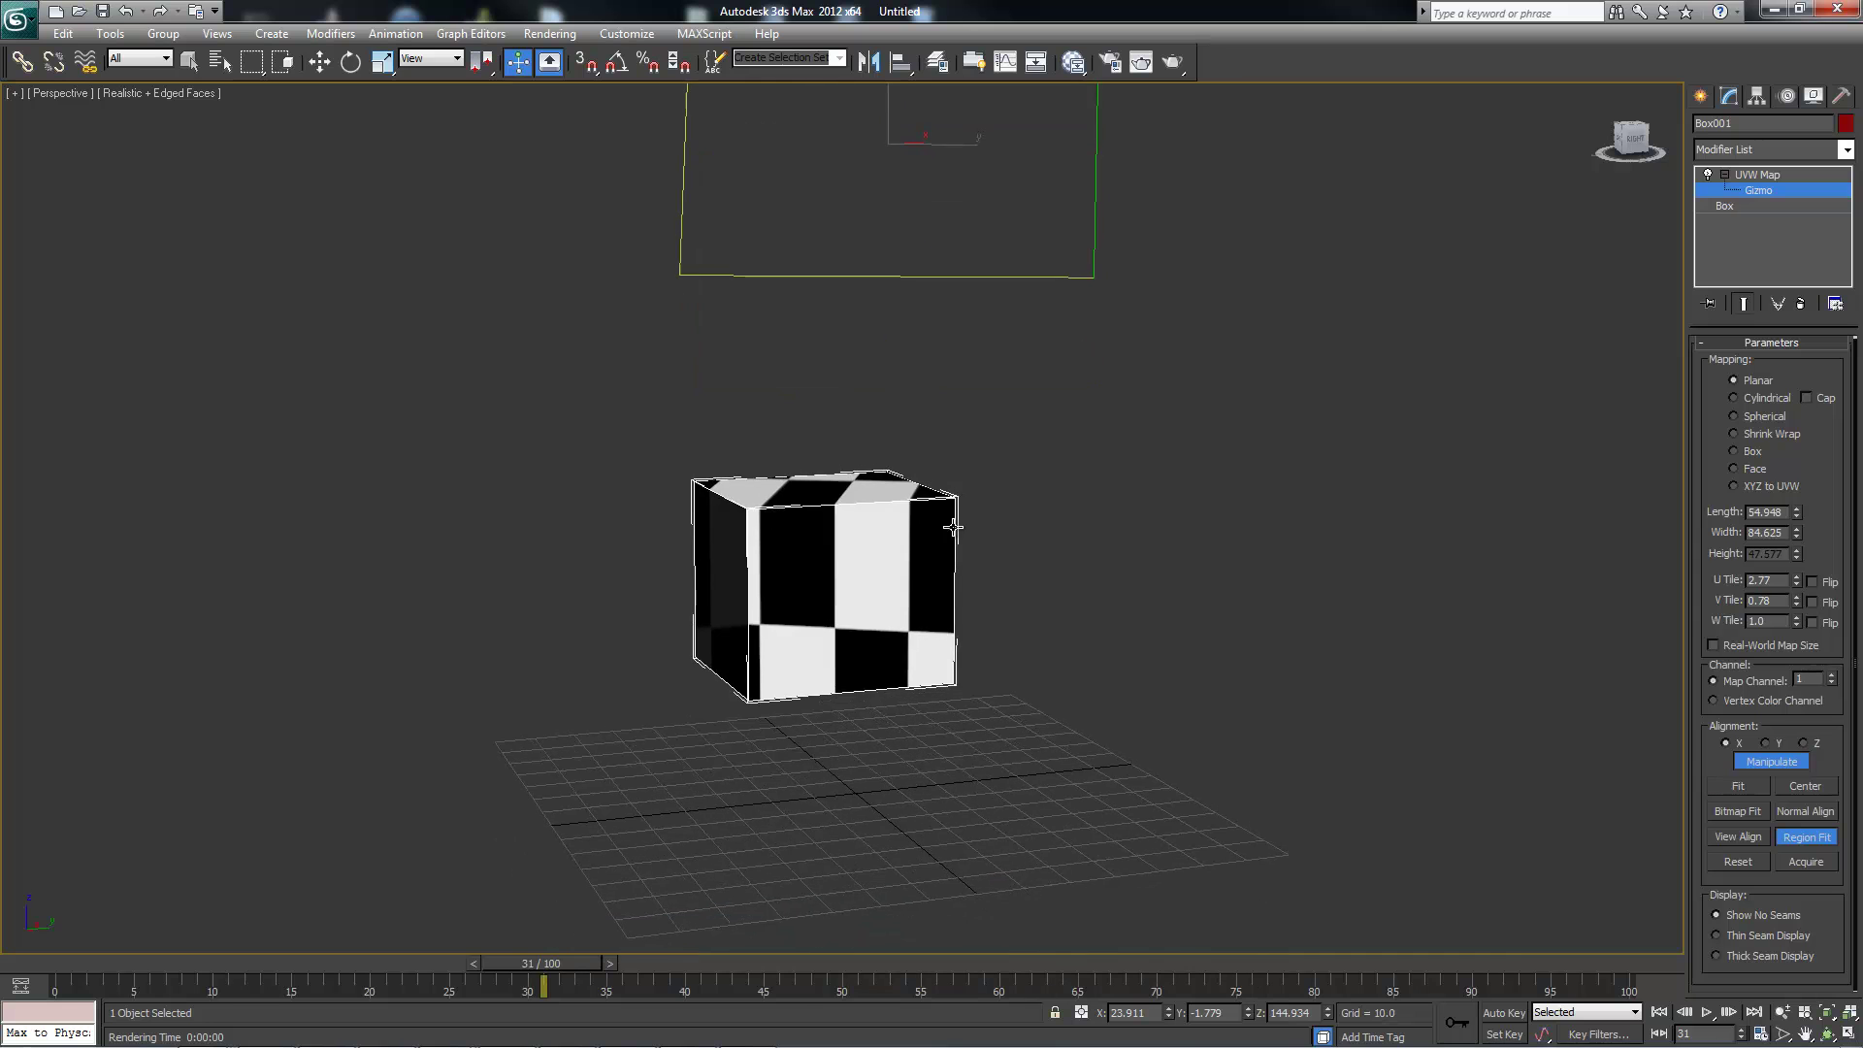
{"action": "middle_click_drag", "start_coordinate": [682, 628], "coordinate": [748, 646], "text": "alt"}
{"action": "scroll", "coordinate": [679, 644], "scroll_direction": "up", "scroll_amount": 1}
{"action": "scroll", "coordinate": [678, 643], "scroll_direction": "down", "scroll_amount": 1}
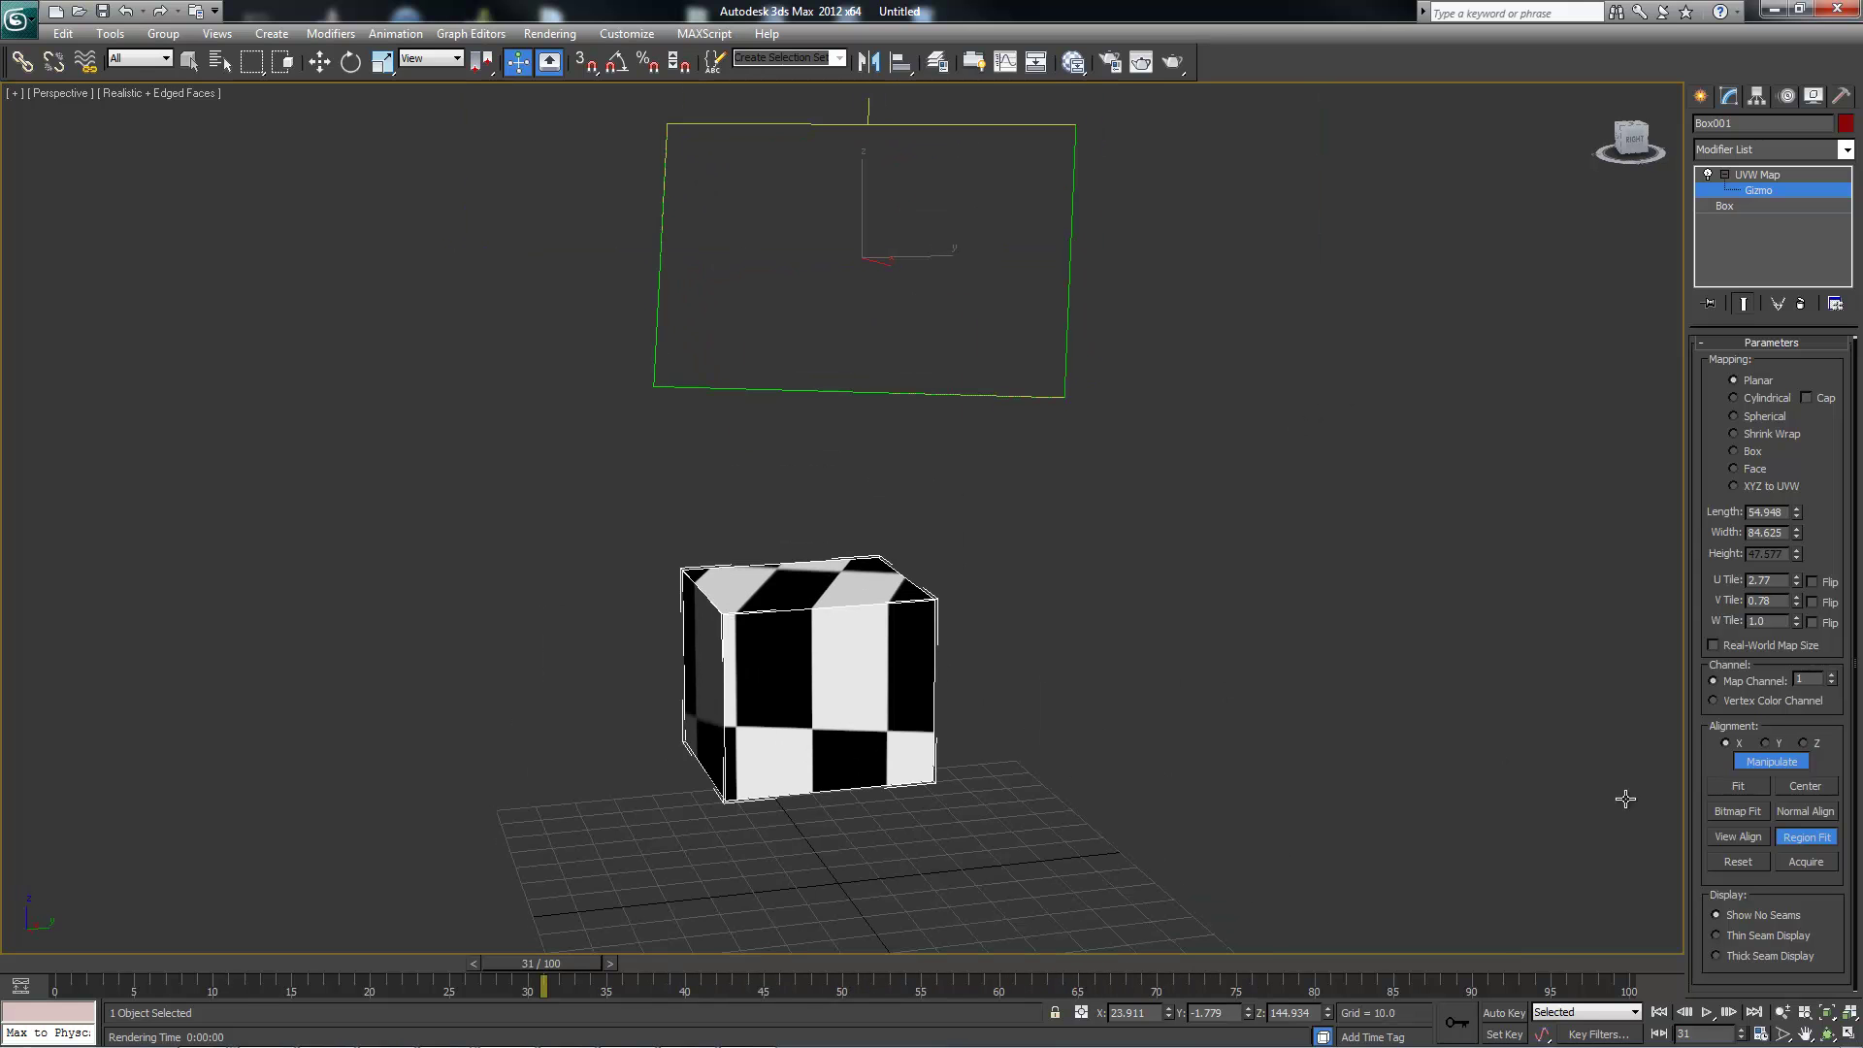
- Restart Region Fit, fit the gizmo to a region about 60 by 104 over the box, and reset the mapping gizmo
{"action": "left_click", "coordinate": [1799, 837]}
{"action": "left_click", "coordinate": [1790, 844]}
{"action": "middle_click_drag", "start_coordinate": [891, 585], "coordinate": [860, 569], "text": "alt"}
{"action": "left_click_drag", "start_coordinate": [621, 519], "coordinate": [1062, 854]}
{"action": "middle_click_drag", "start_coordinate": [882, 707], "coordinate": [869, 707], "text": "alt"}
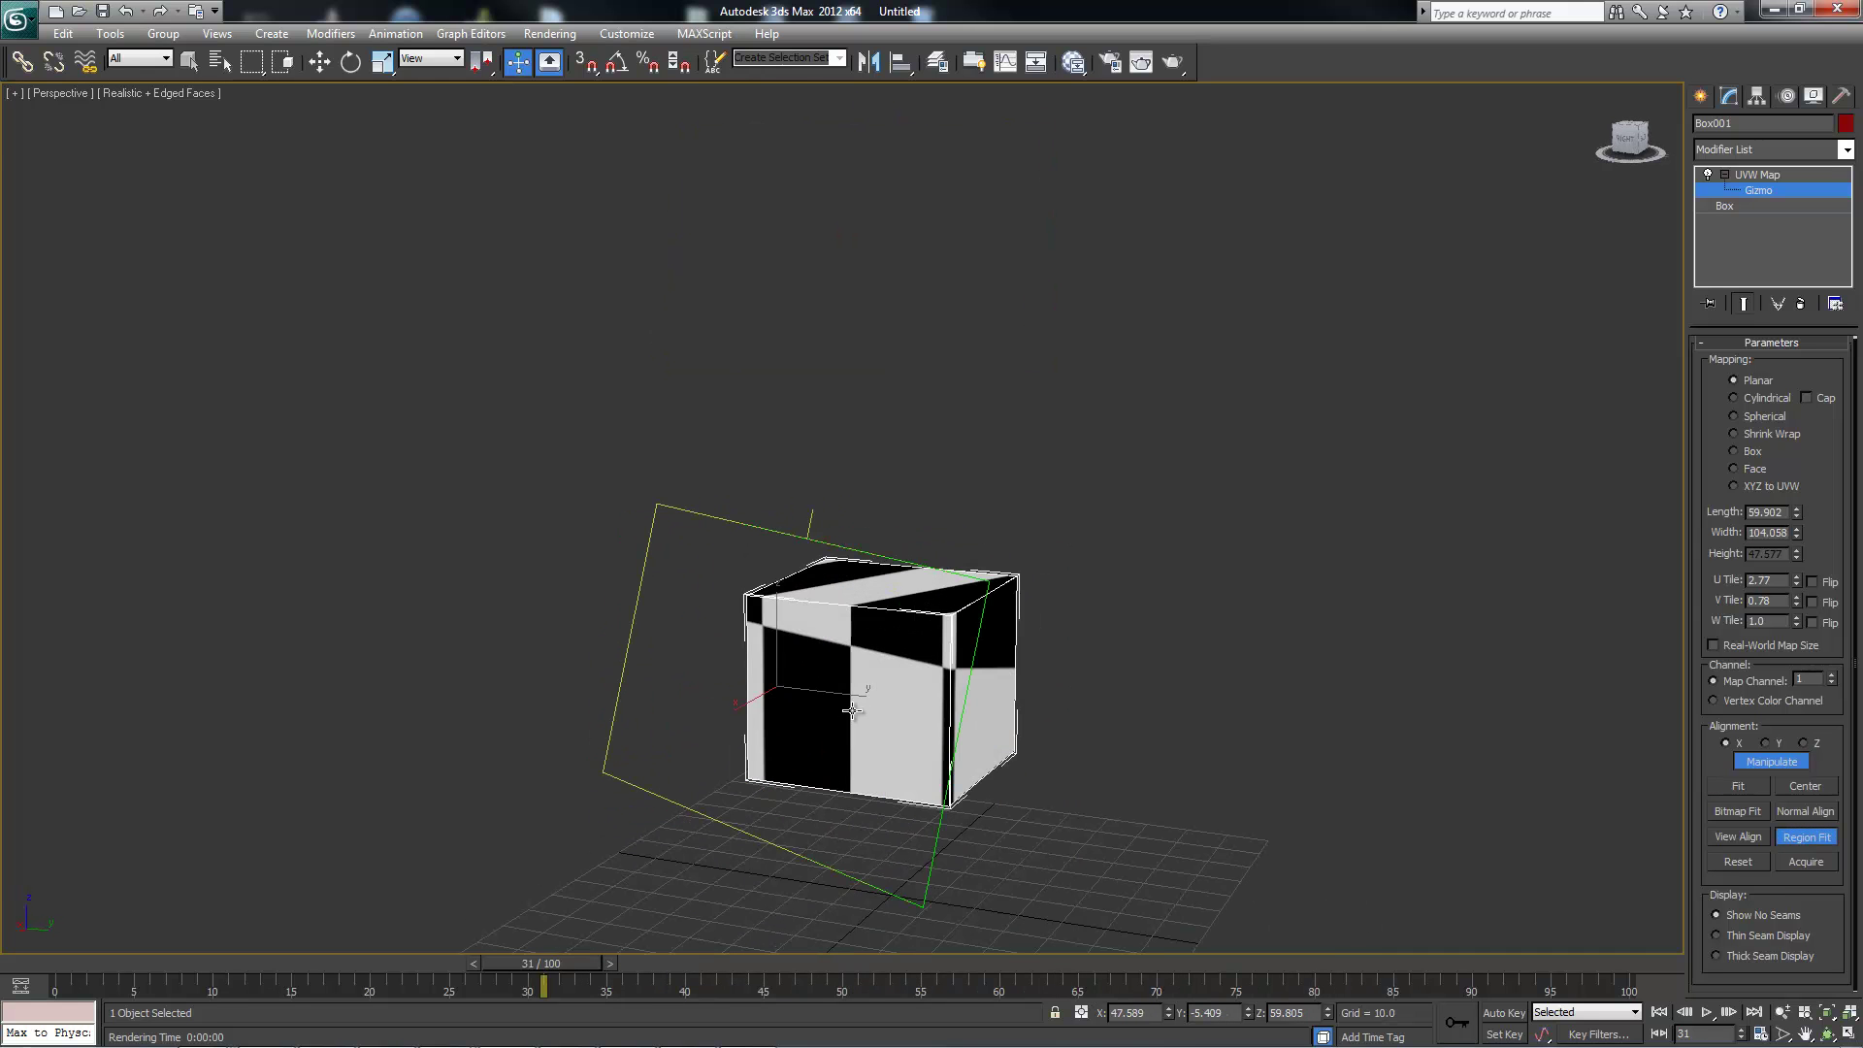
{"action": "left_click", "coordinate": [1737, 861]}
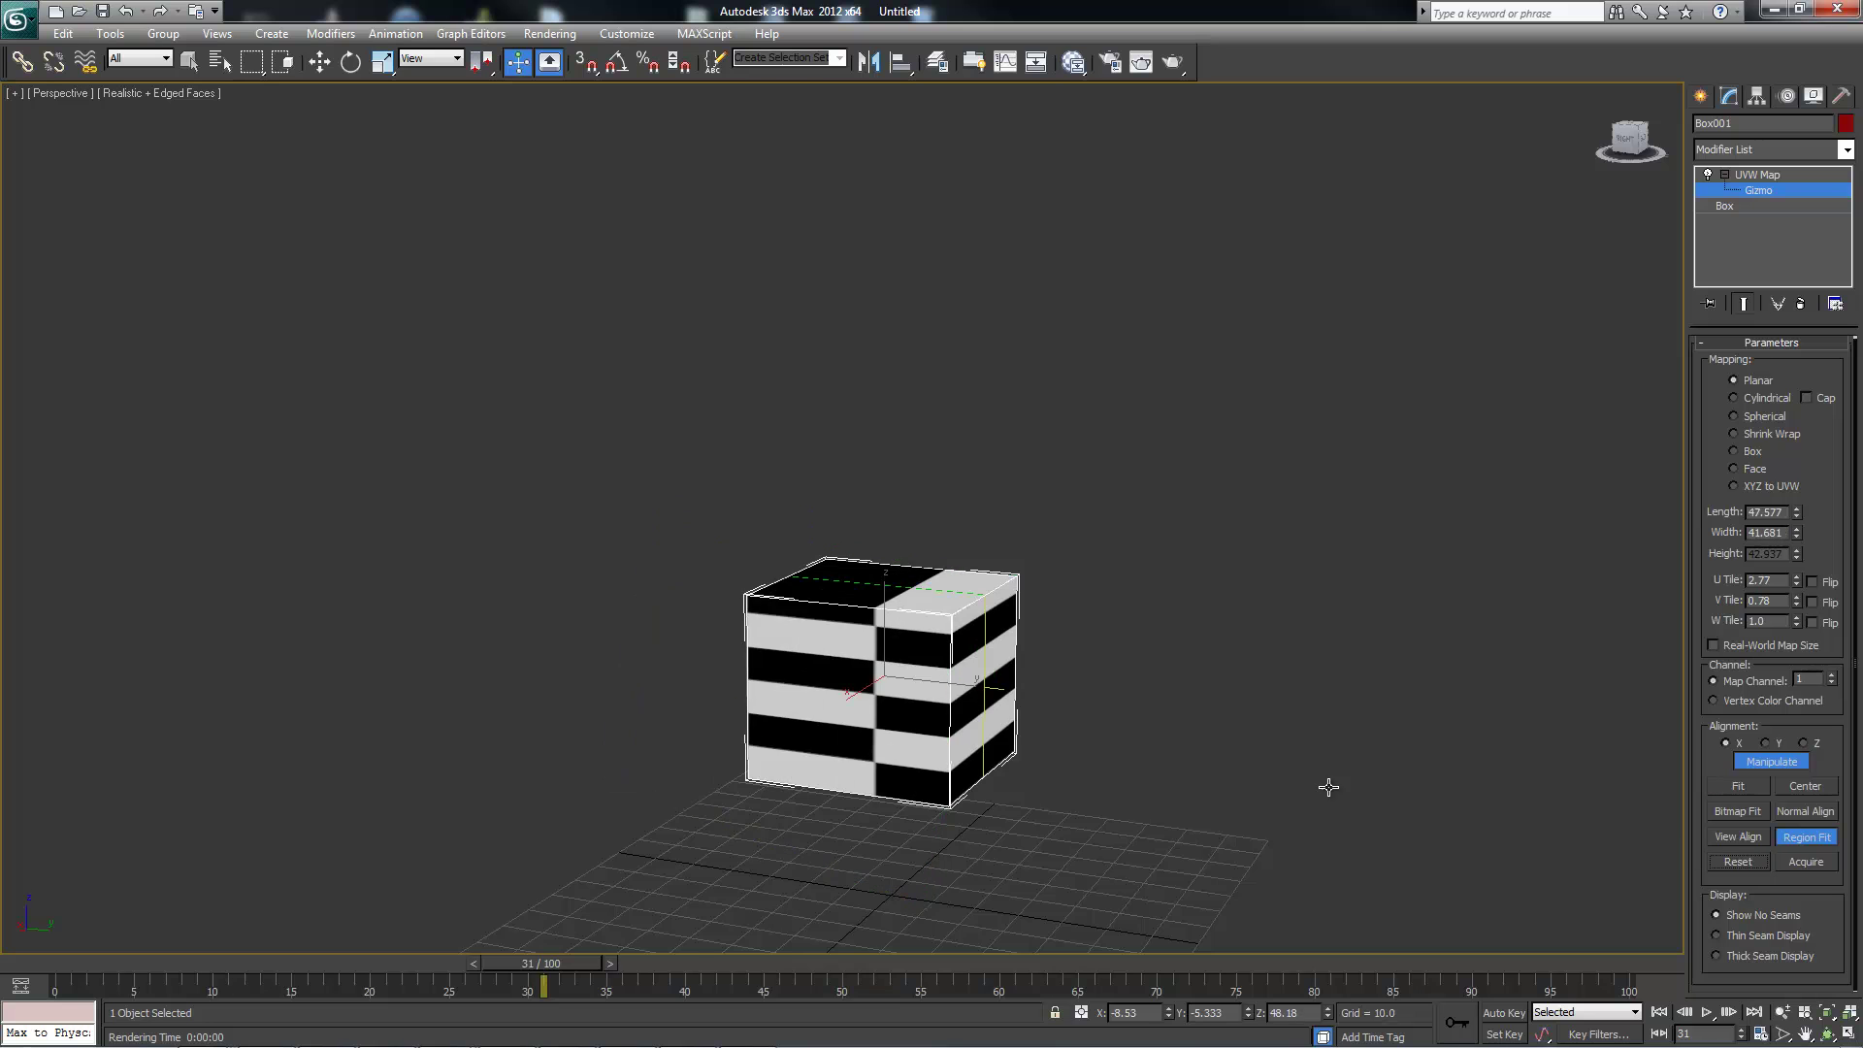
{"action": "middle_click_drag", "start_coordinate": [1509, 819], "coordinate": [1393, 769], "text": "alt"}
{"action": "right_click", "coordinate": [1661, 813]}
{"action": "middle_click_drag", "start_coordinate": [1137, 625], "coordinate": [959, 568], "text": "alt"}
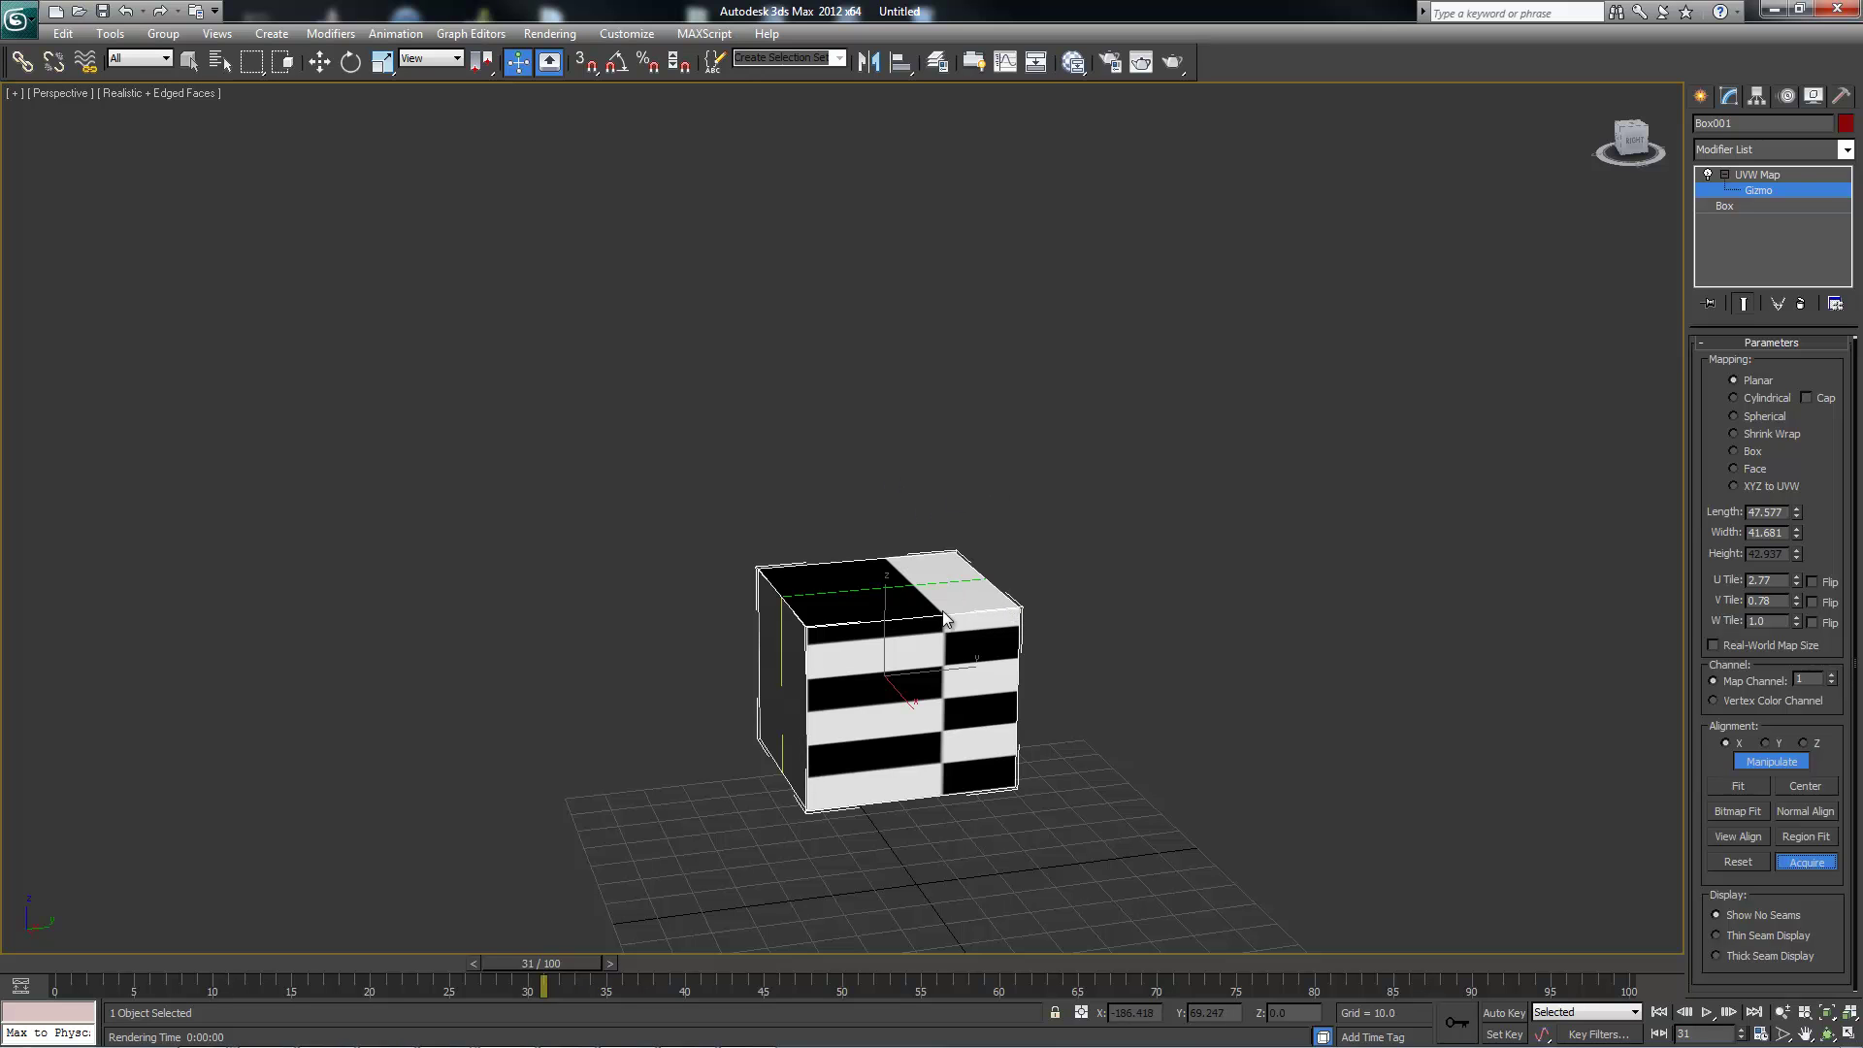
{"action": "middle_click_drag", "start_coordinate": [968, 643], "coordinate": [853, 537], "text": "alt"}
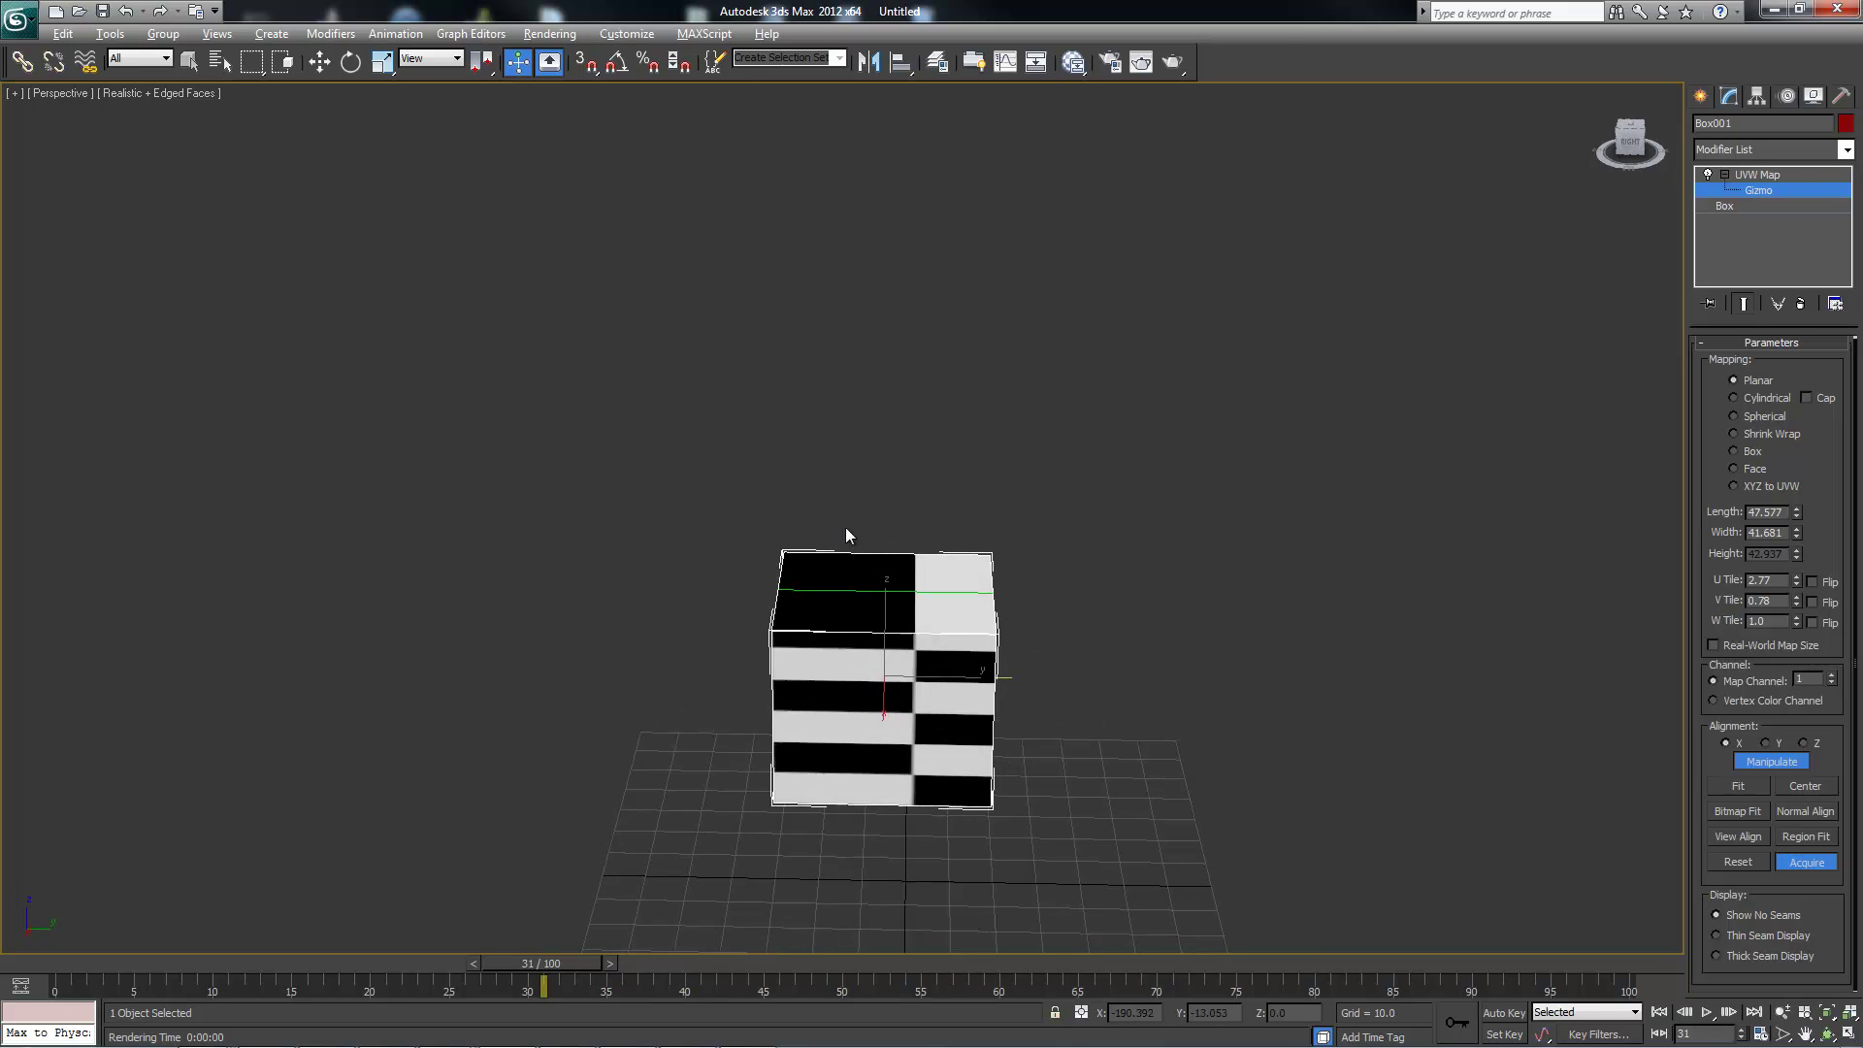
- Create a second box beside the checkered one, about 43 long, 44 wide and 58 high
{"action": "left_click", "coordinate": [1699, 96]}
{"action": "left_click", "coordinate": [1733, 222]}
{"action": "left_click_drag", "start_coordinate": [1221, 745], "coordinate": [1065, 825]}
{"action": "left_click", "coordinate": [1107, 604]}
{"action": "middle_click_drag", "start_coordinate": [1097, 583], "coordinate": [1072, 628], "text": "alt"}
{"action": "left_click", "coordinate": [972, 595]}
{"action": "left_click", "coordinate": [1728, 97]}
{"action": "left_click", "coordinate": [930, 592]}
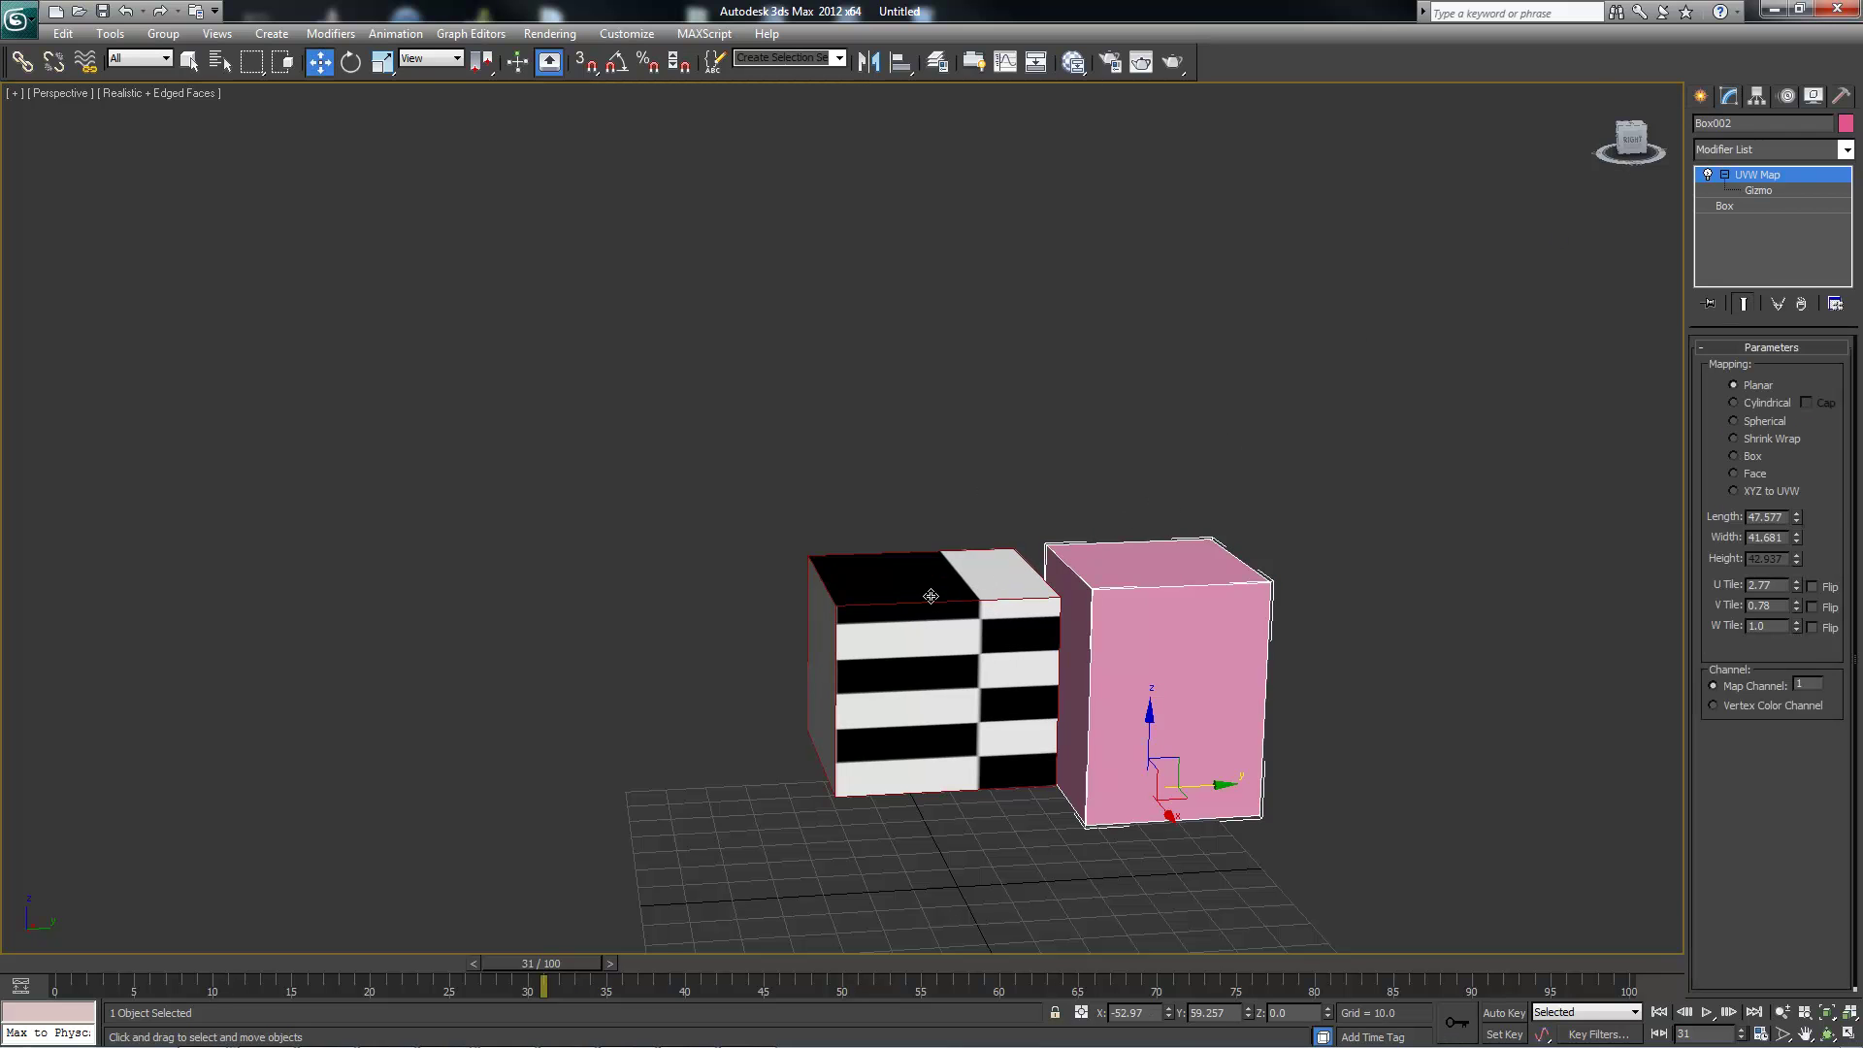
{"action": "left_click", "coordinate": [1818, 869]}
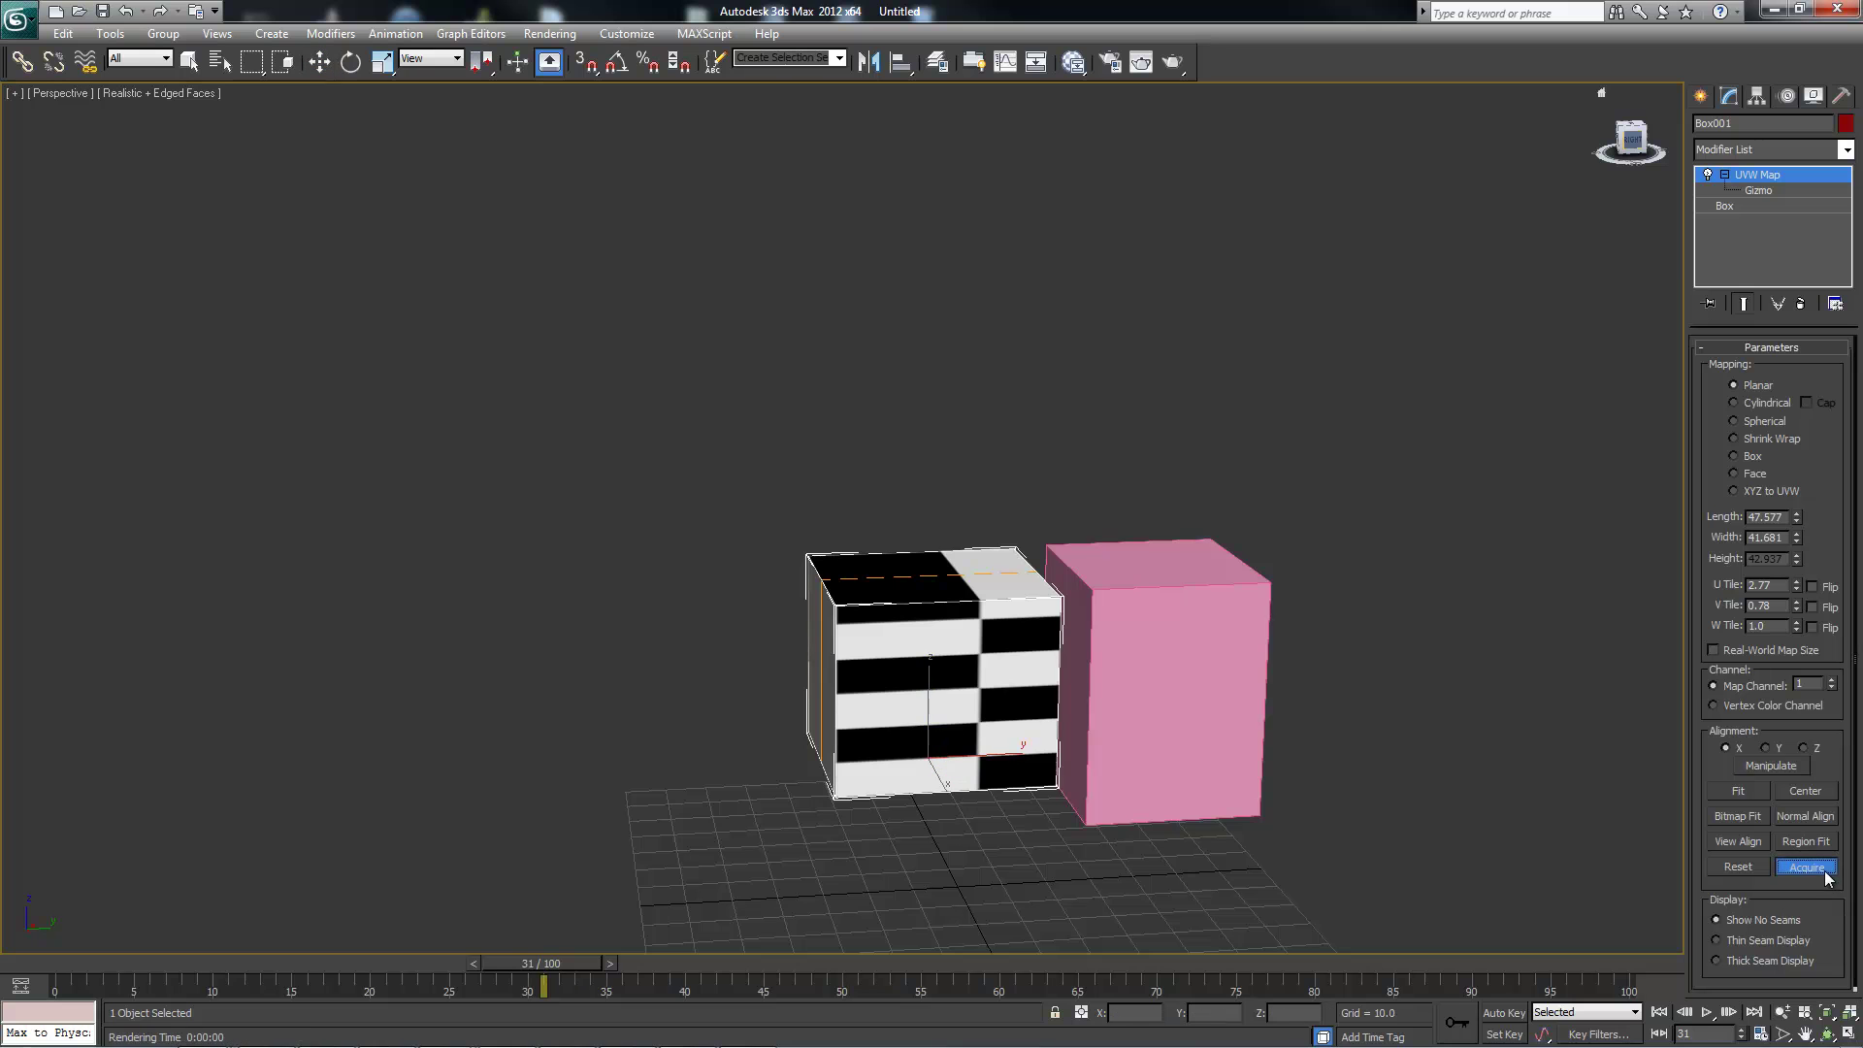
{"action": "middle_click_drag", "start_coordinate": [1178, 553], "coordinate": [1172, 628], "text": "alt"}
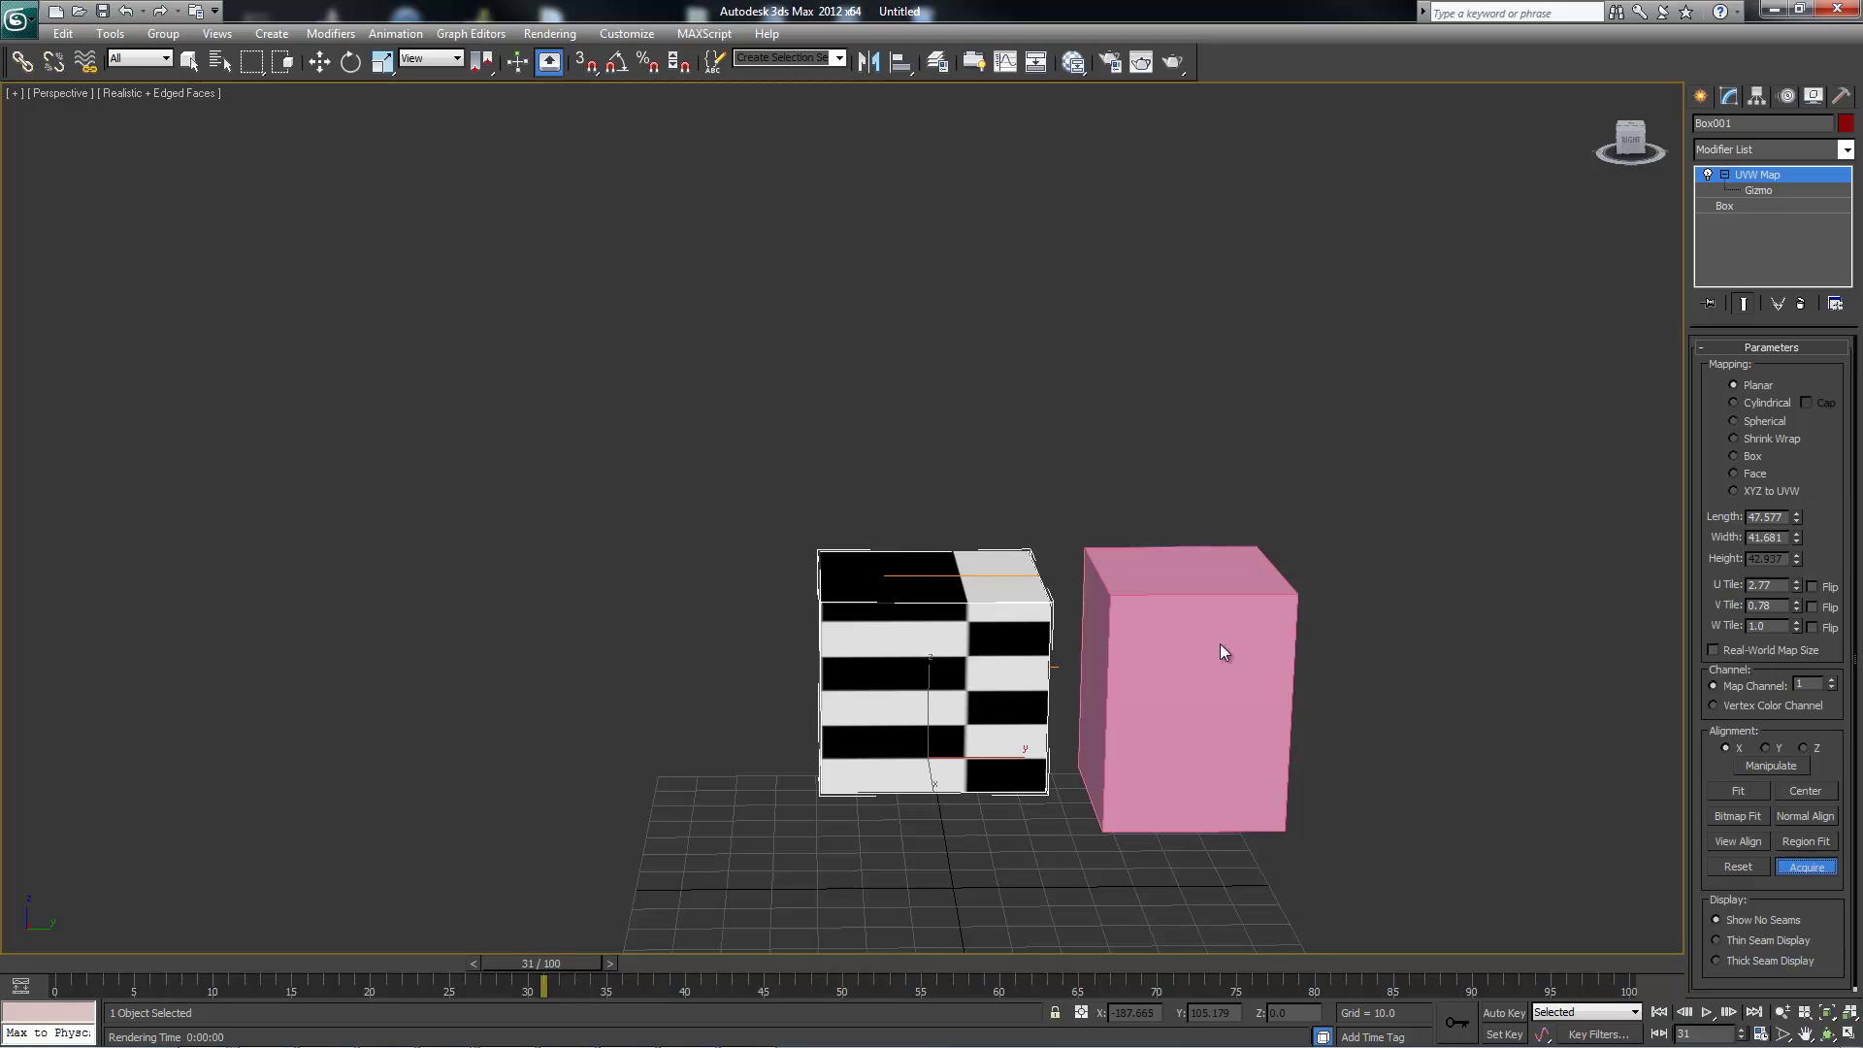
{"action": "left_click", "coordinate": [1813, 867]}
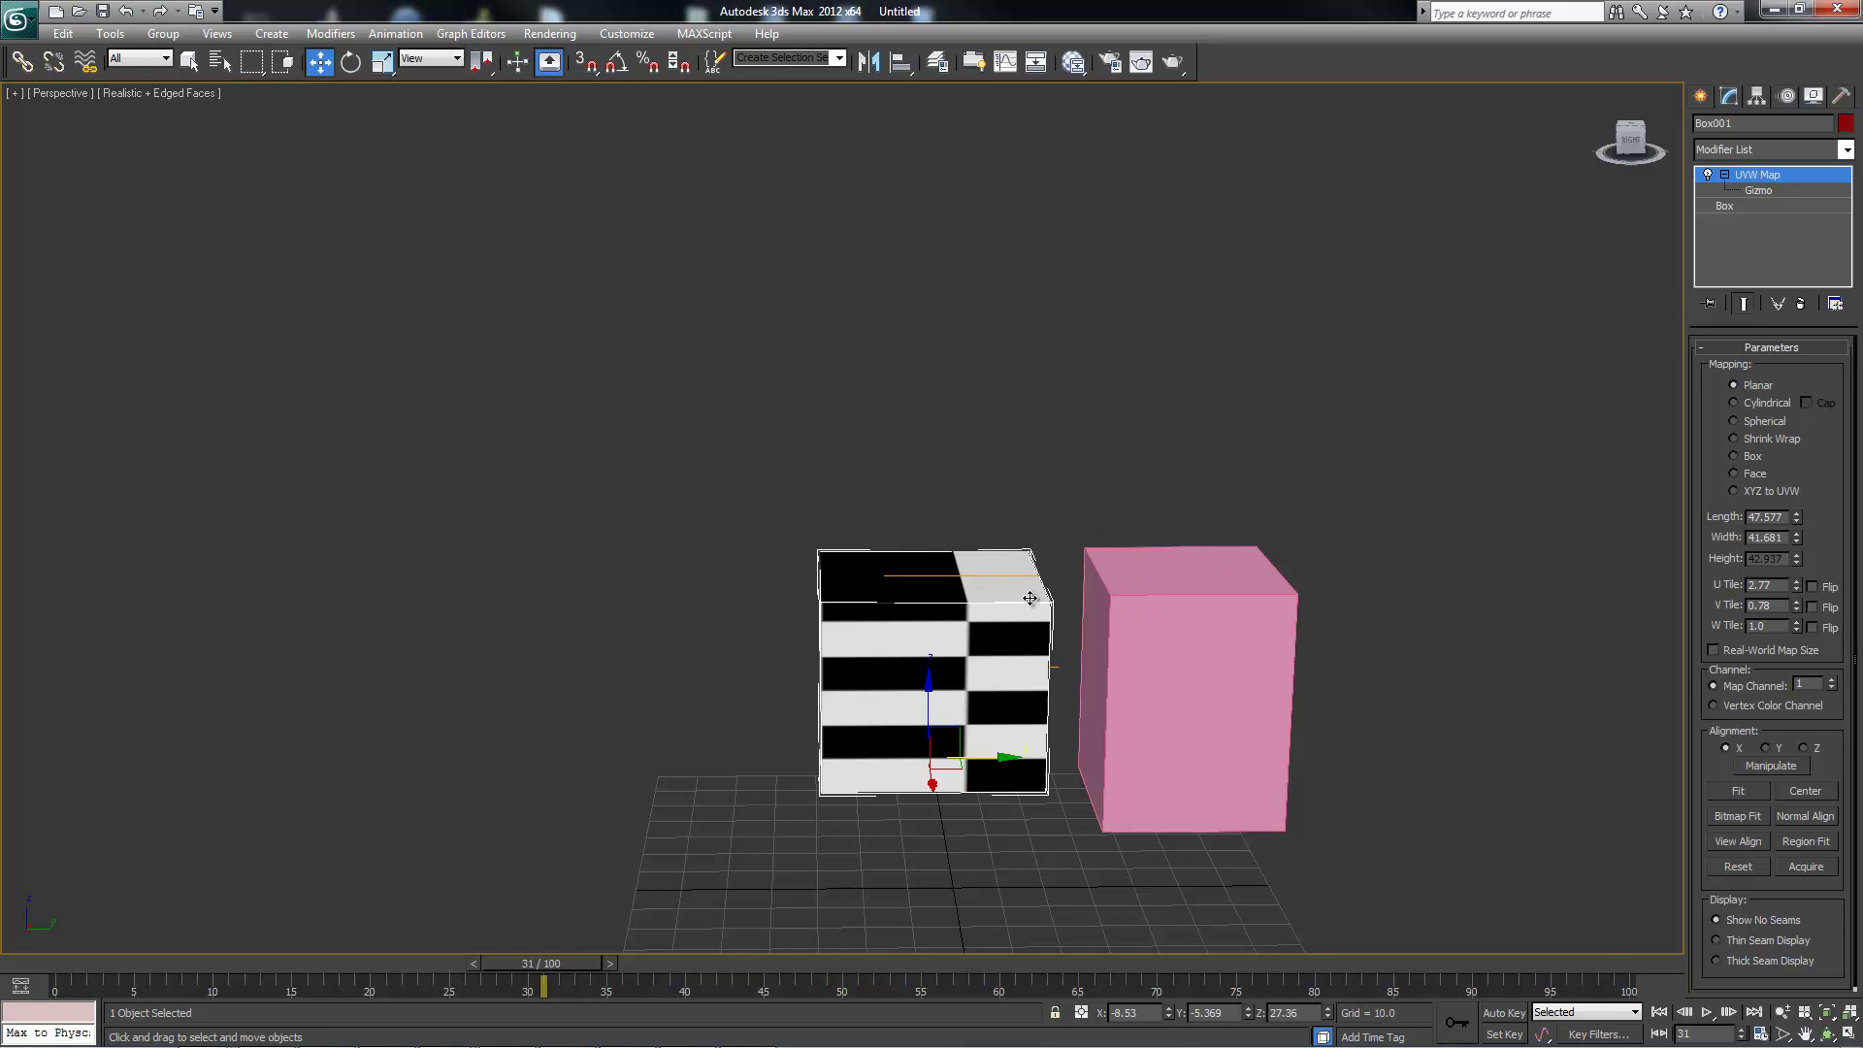
- Add a UVW Map modifier to the second, pink box
{"action": "left_click", "coordinate": [1231, 576]}
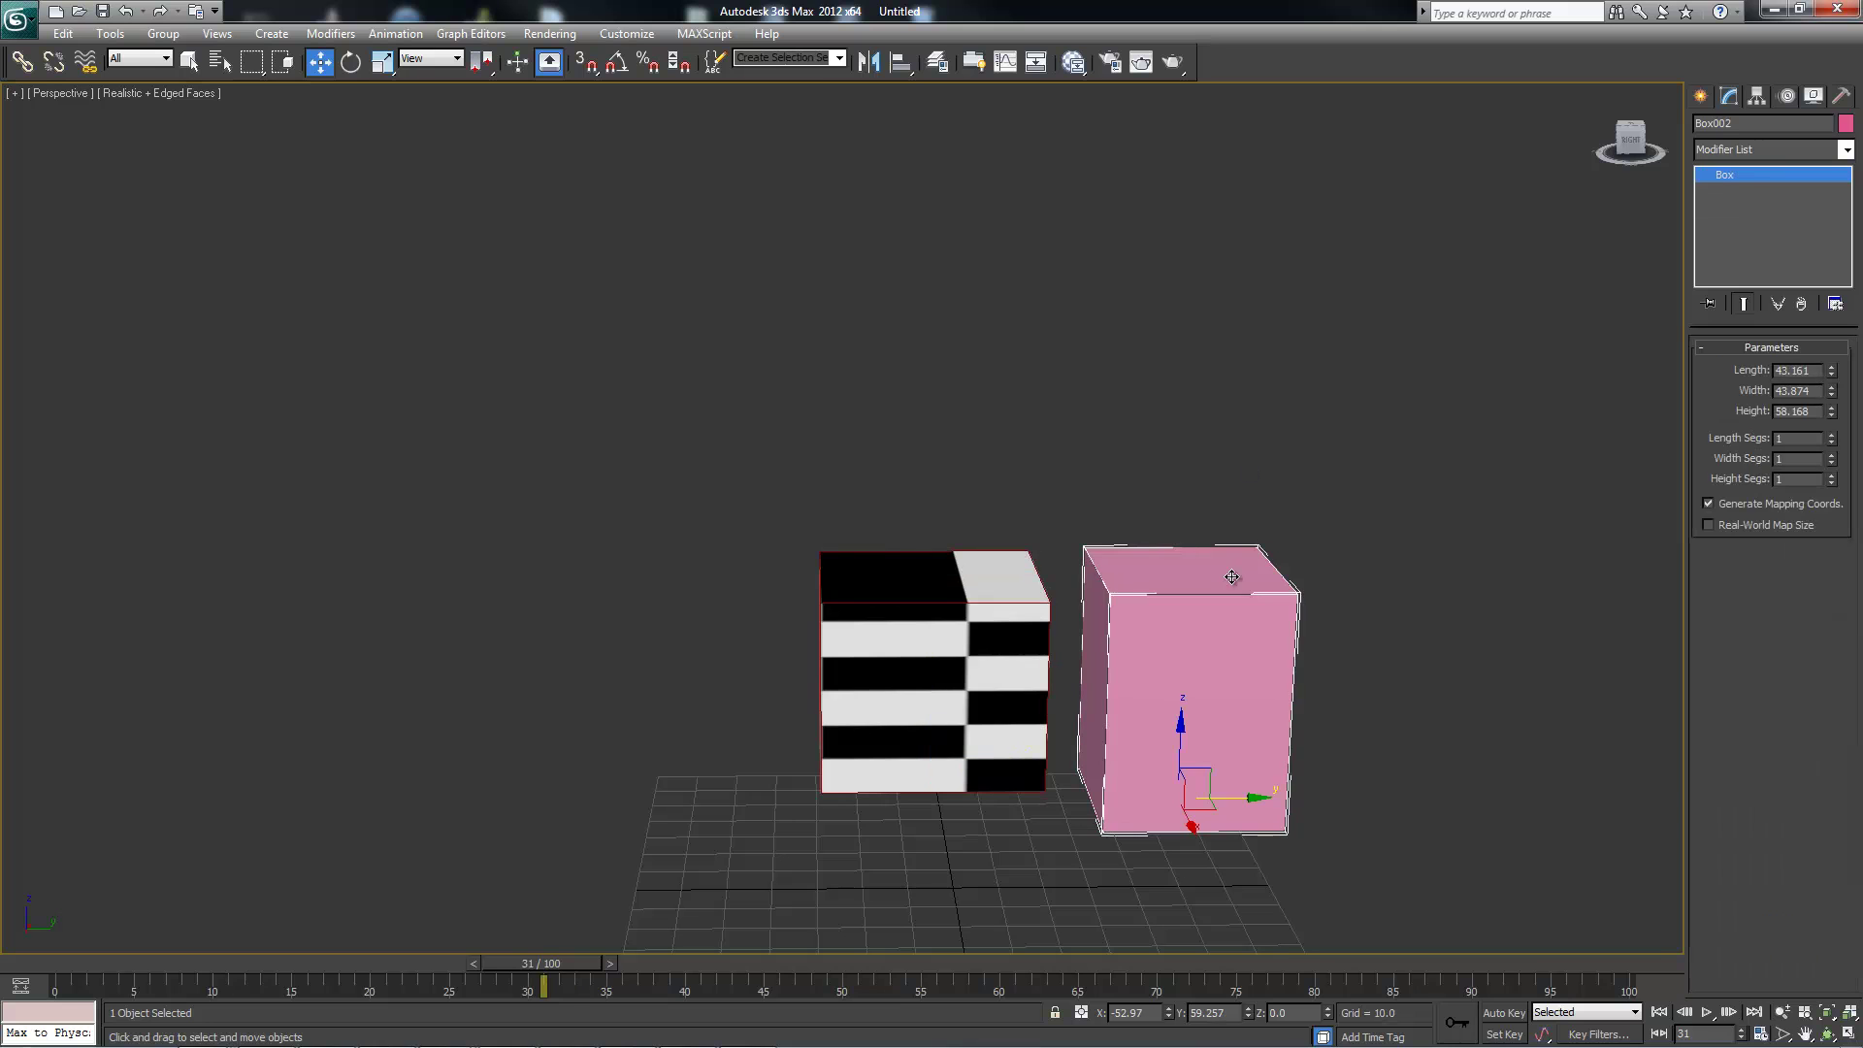
{"action": "left_click", "coordinate": [1843, 155]}
{"action": "left_click", "coordinate": [1843, 153]}
{"action": "left_click", "coordinate": [330, 33]}
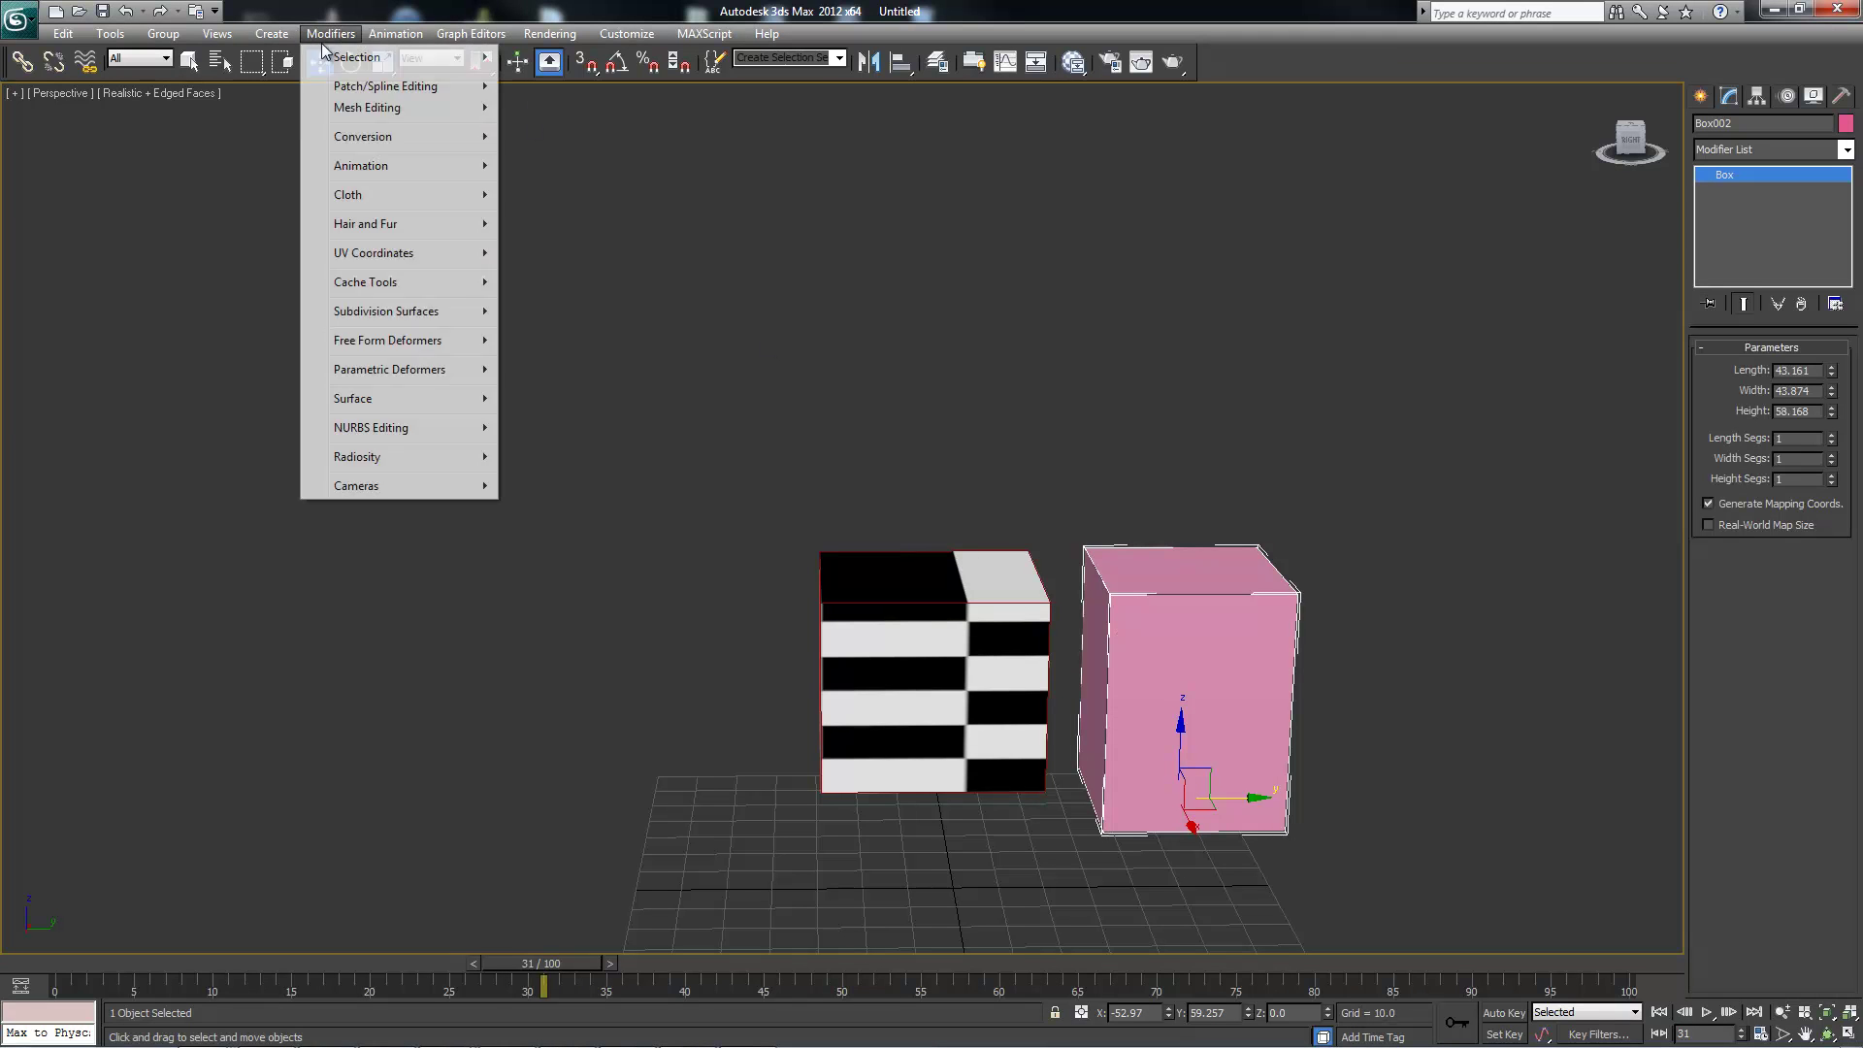
{"action": "mouse_move", "coordinate": [369, 253]}
{"action": "left_click", "coordinate": [229, 361]}
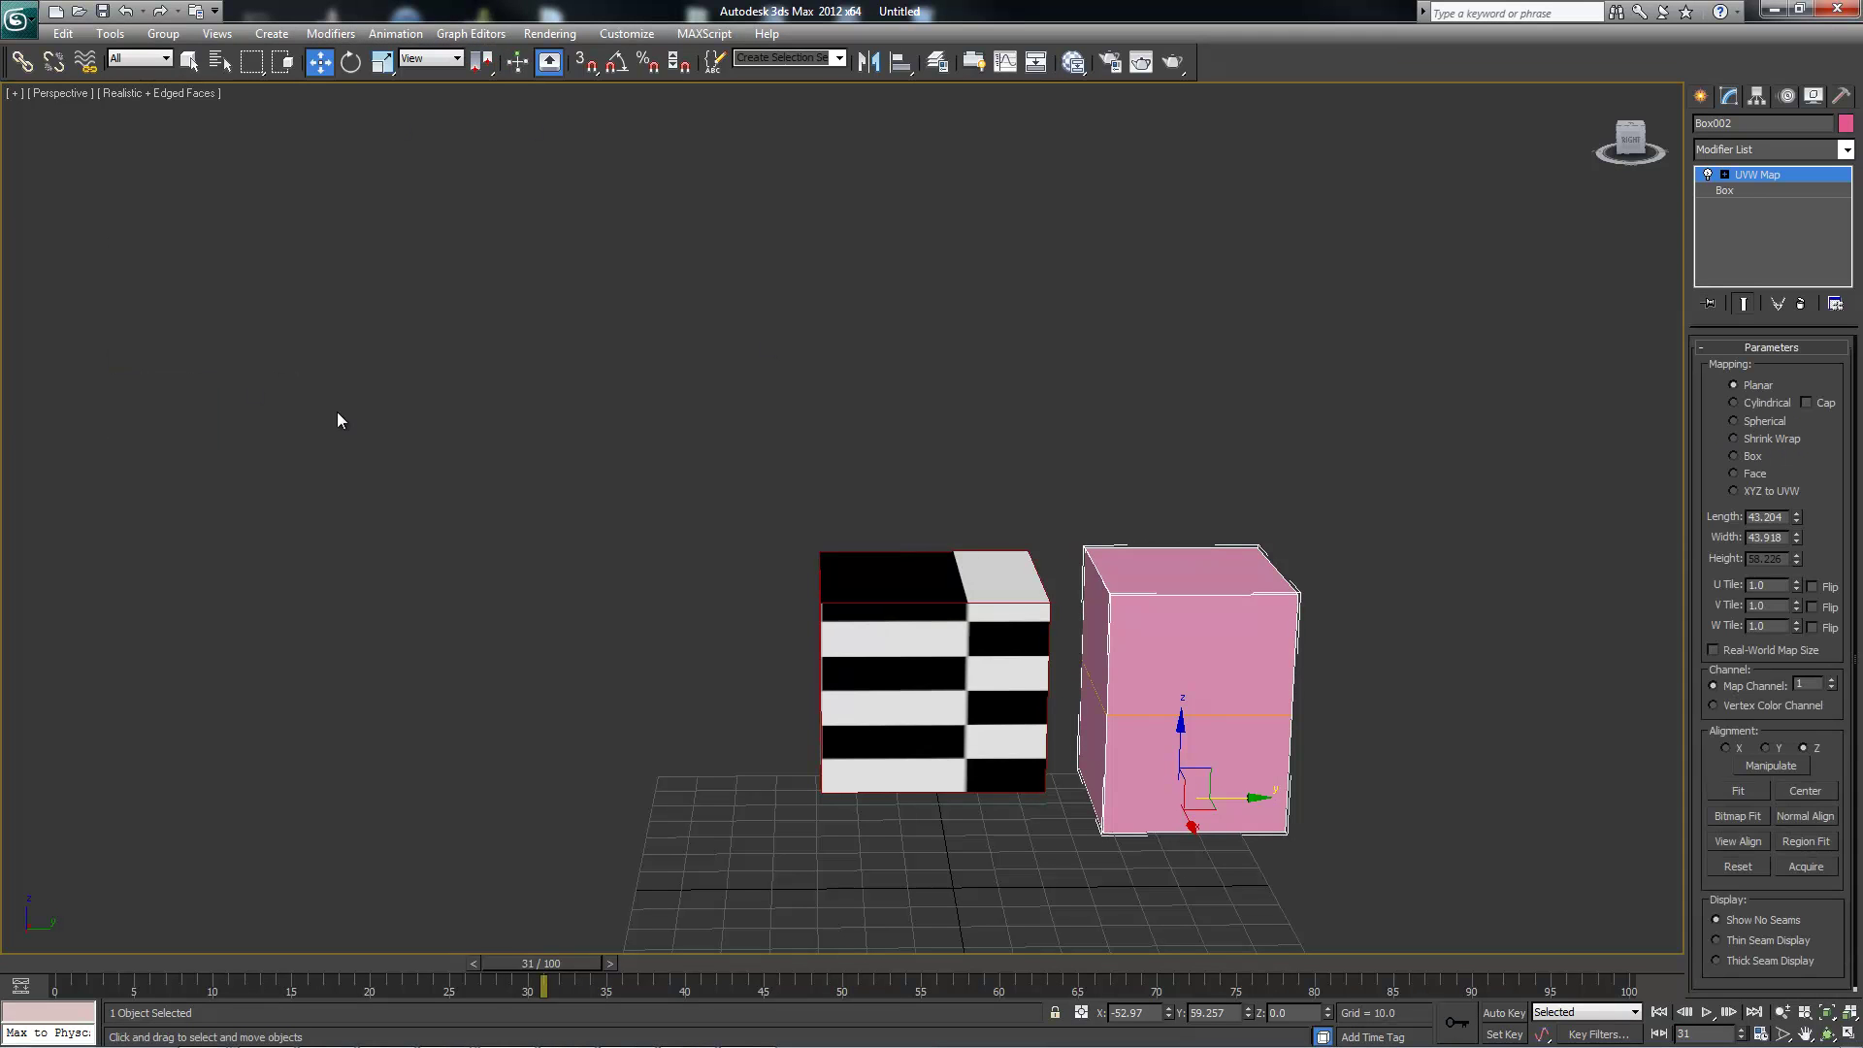
- Acquire the pink box's UVW mapping onto the checkered box, using the Acquire Relative option
{"action": "left_click", "coordinate": [1078, 510]}
{"action": "left_click", "coordinate": [1013, 670]}
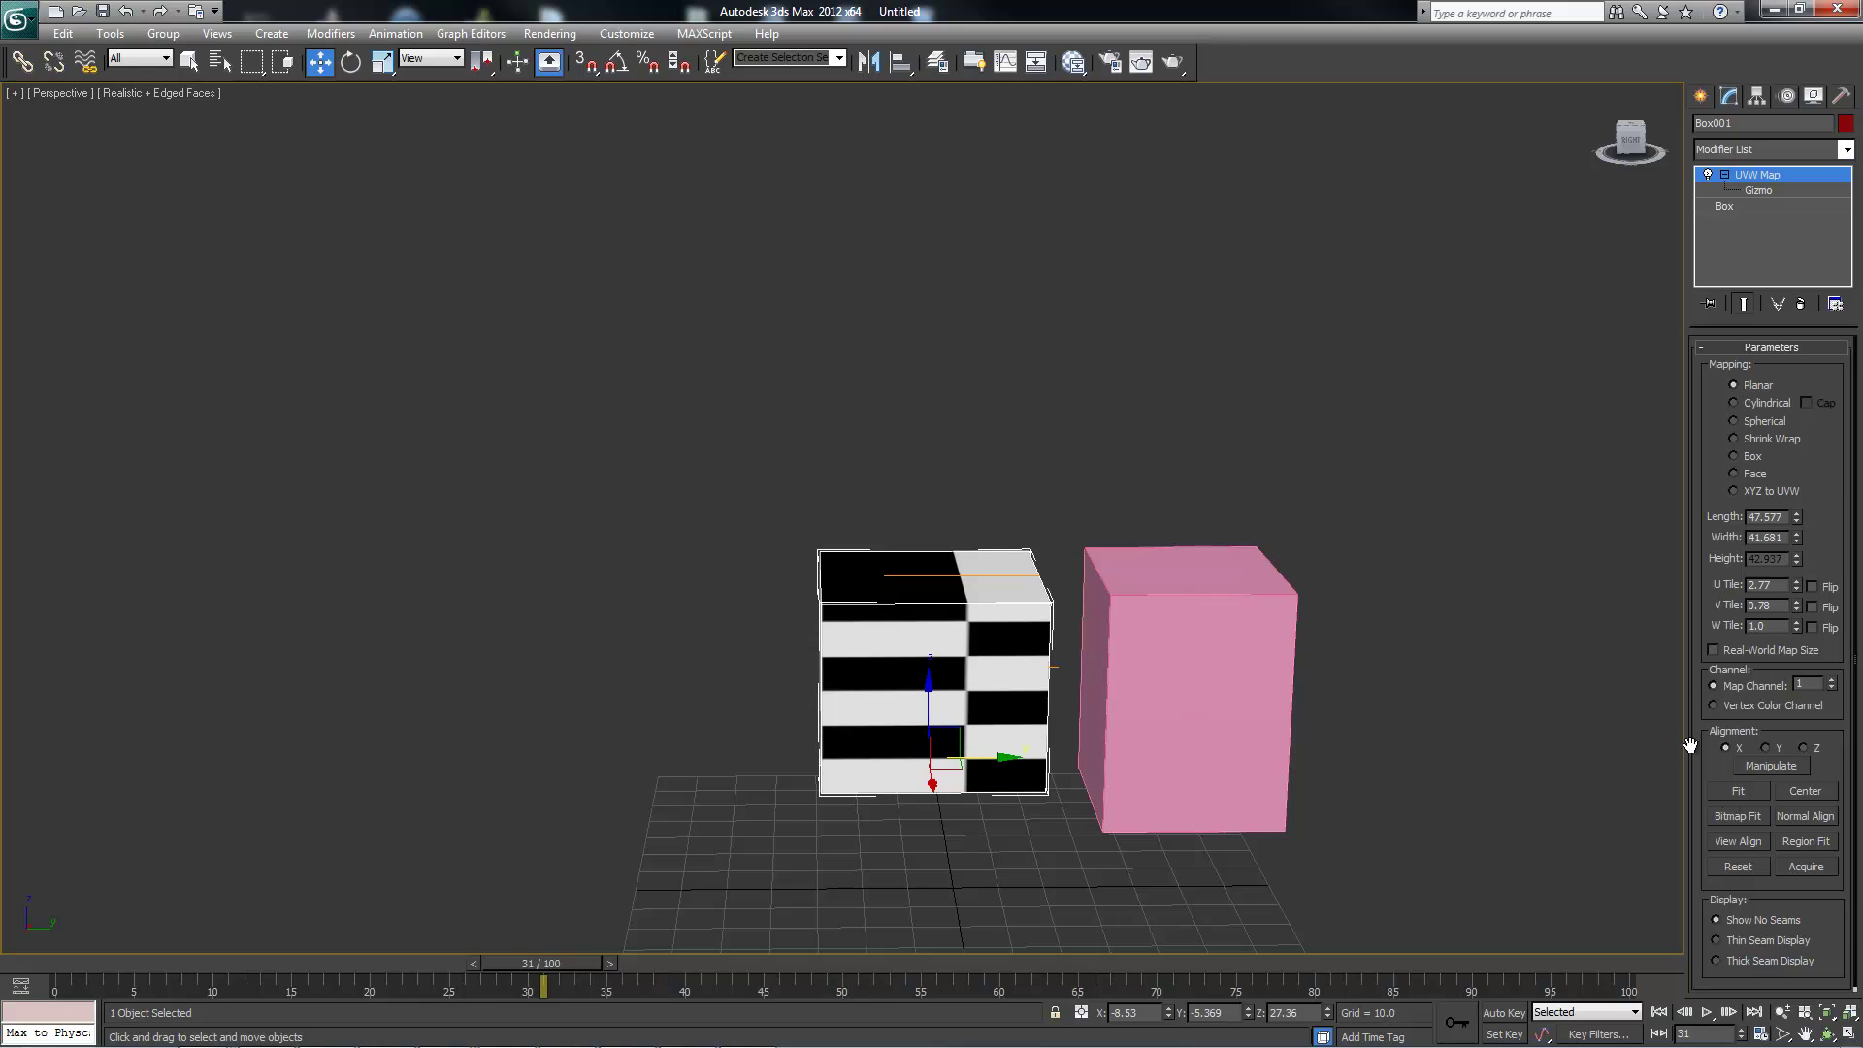
{"action": "left_click", "coordinate": [1810, 868]}
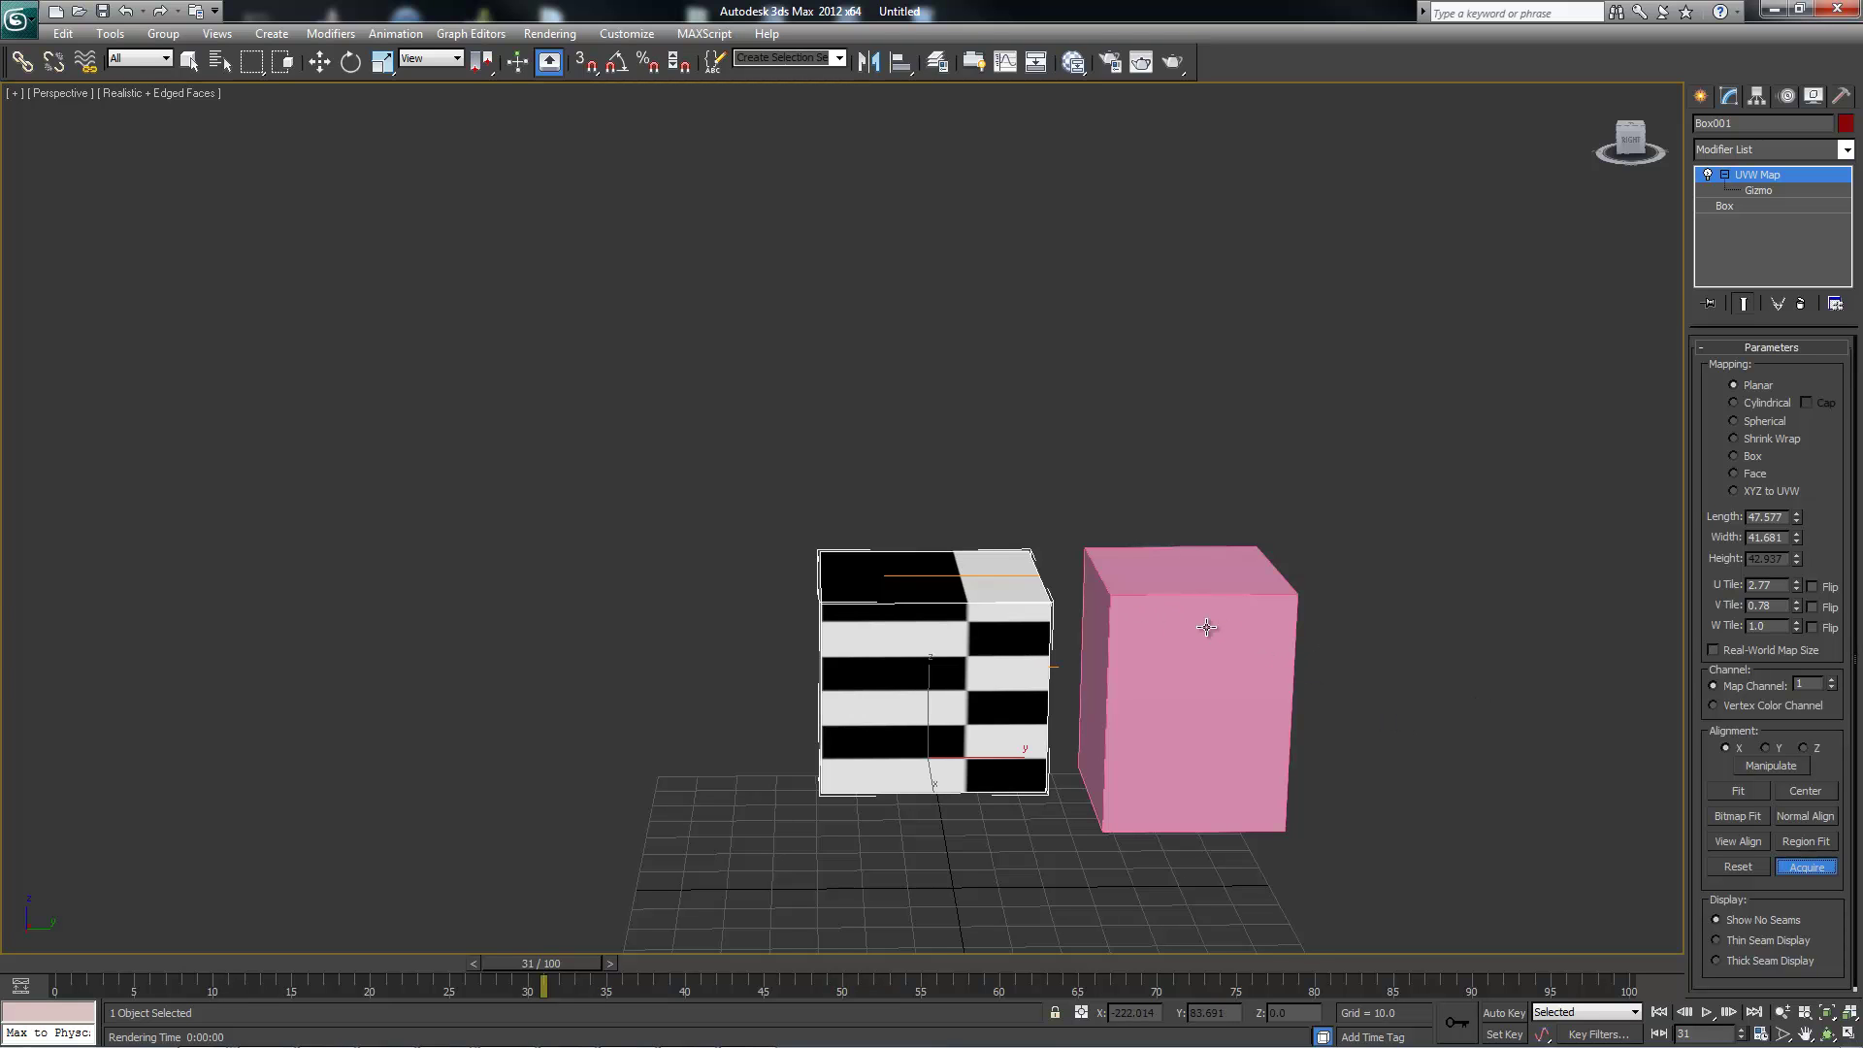
{"action": "left_click", "coordinate": [1159, 598]}
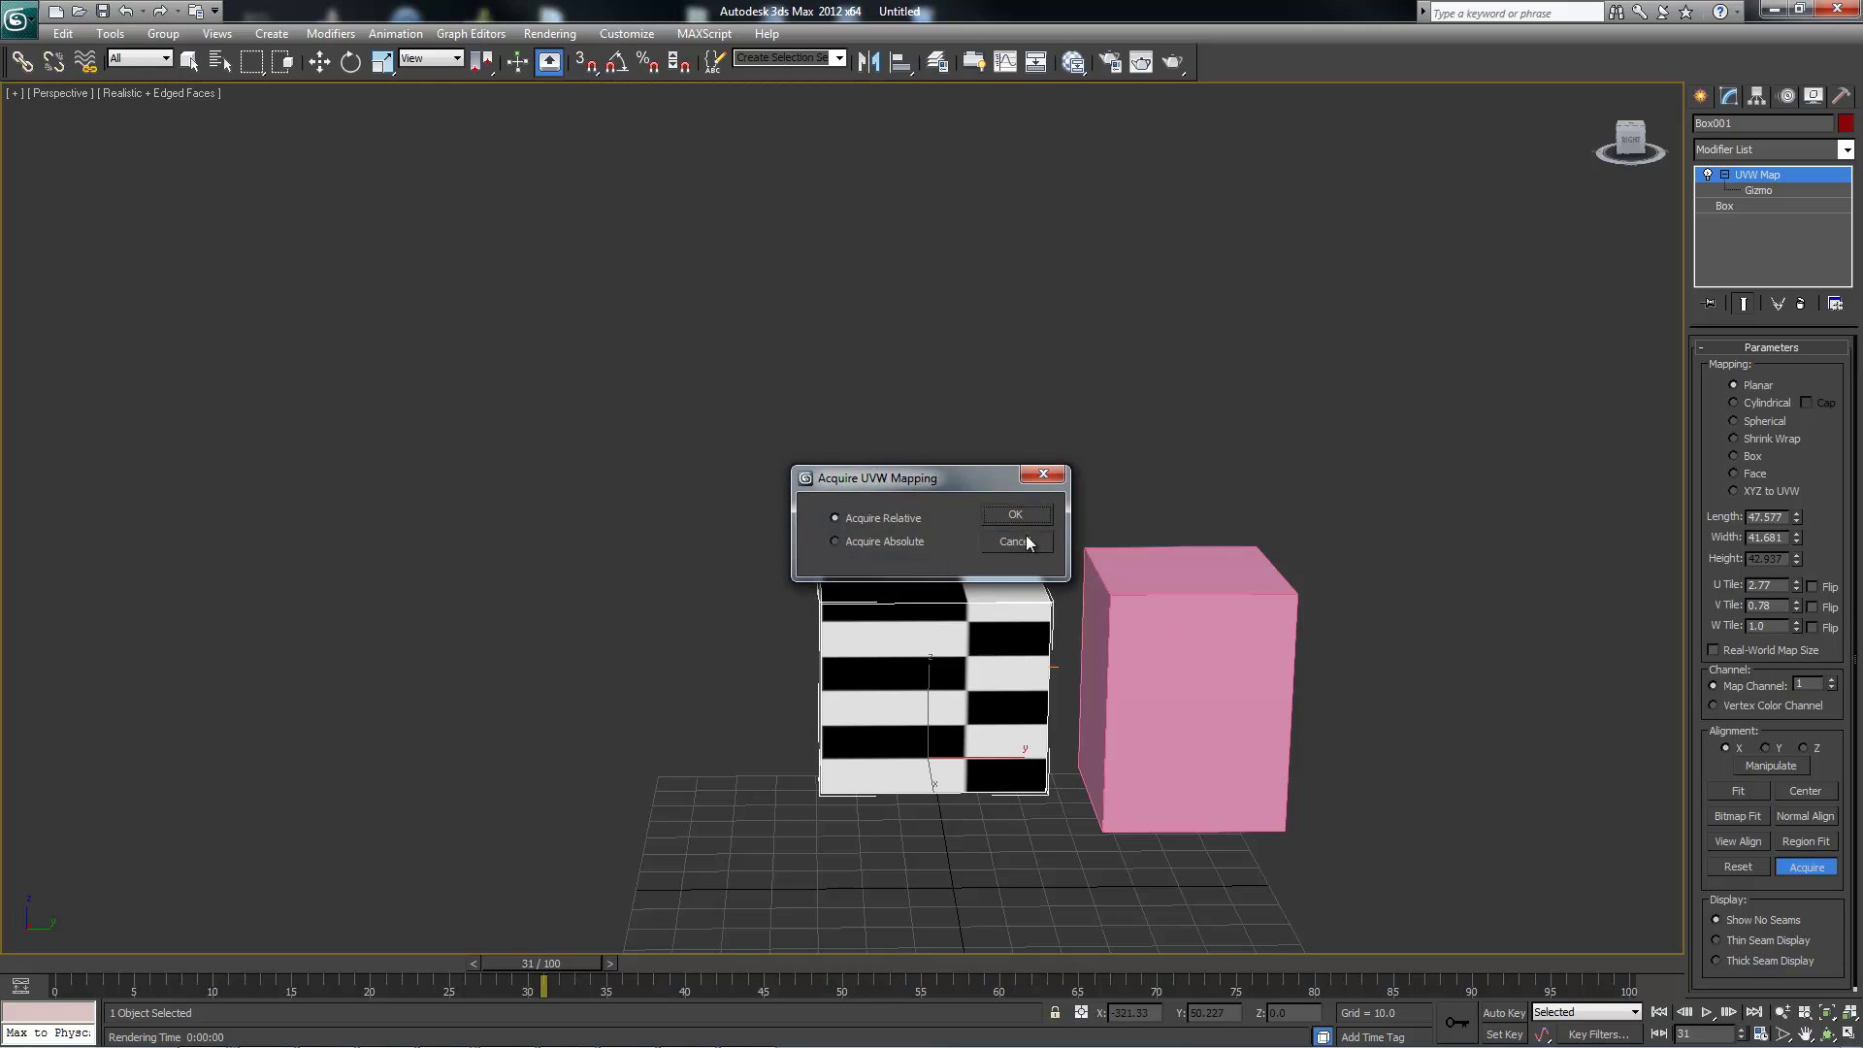
{"action": "left_click_drag", "start_coordinate": [911, 491], "coordinate": [1009, 394]}
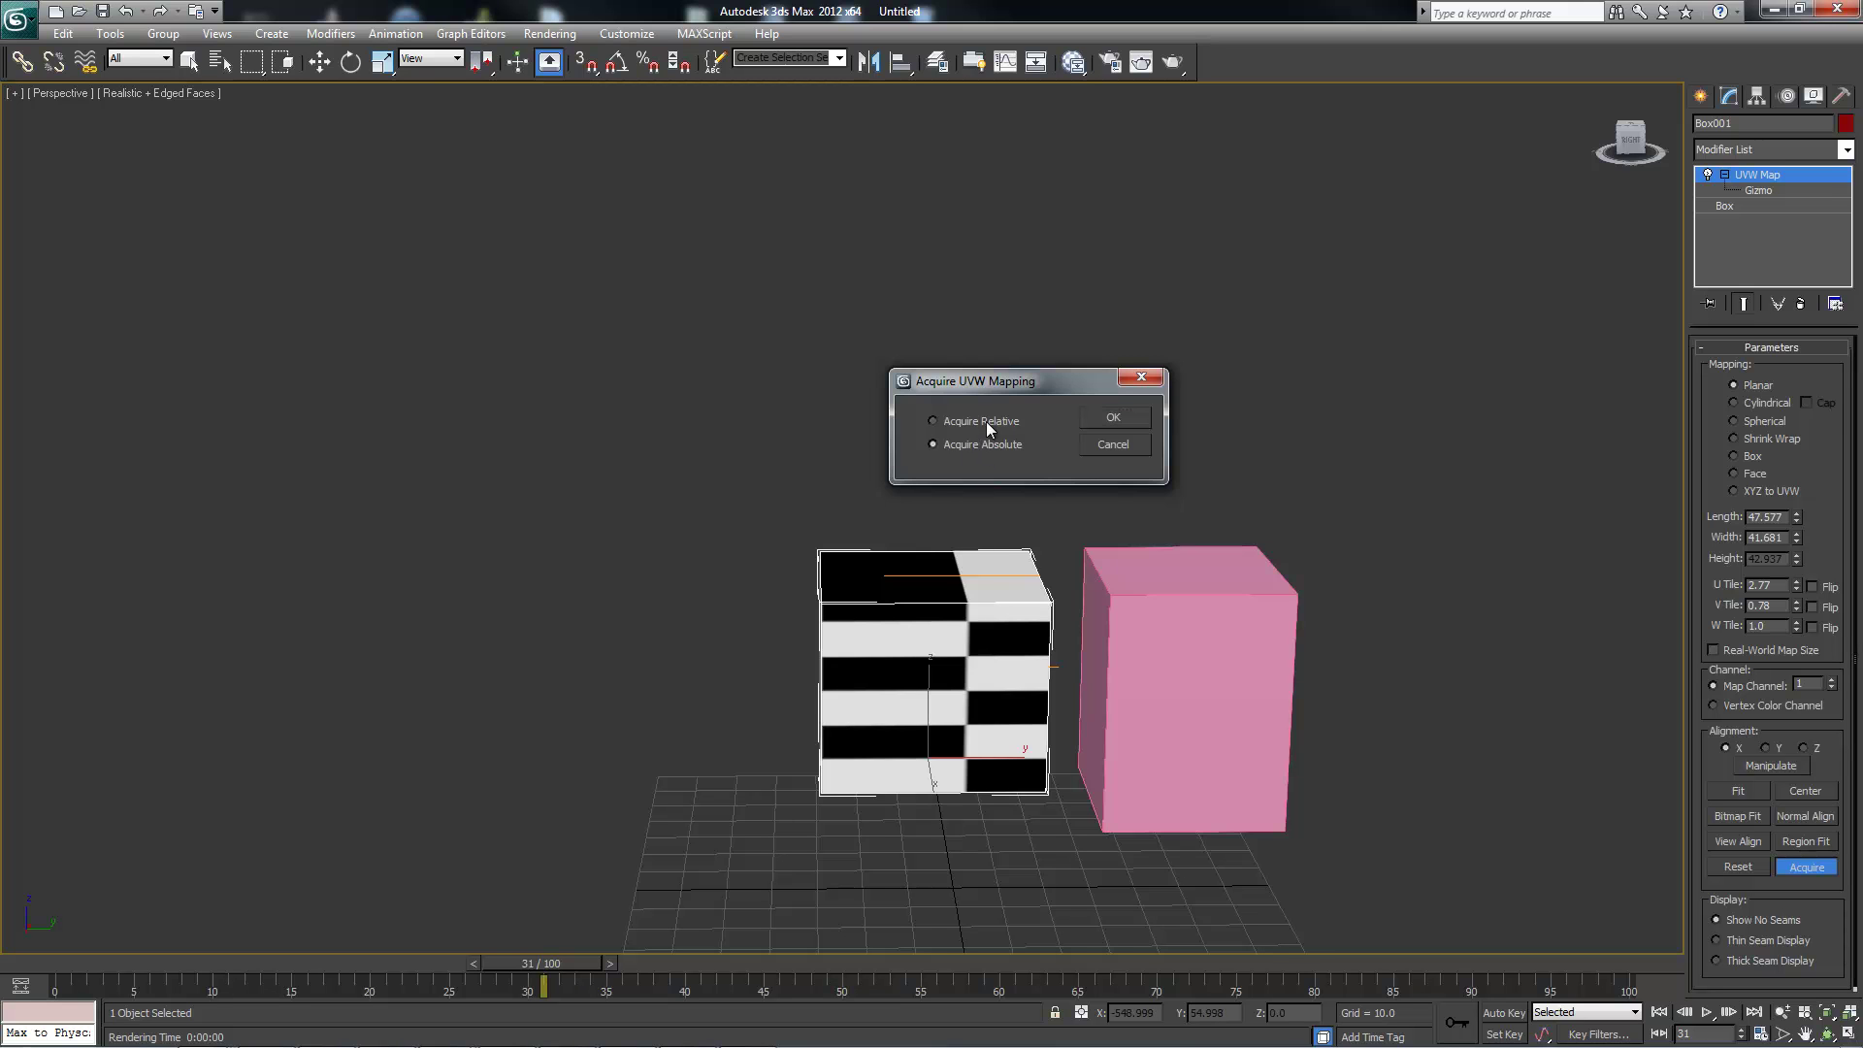
{"action": "left_click", "coordinate": [1114, 417]}
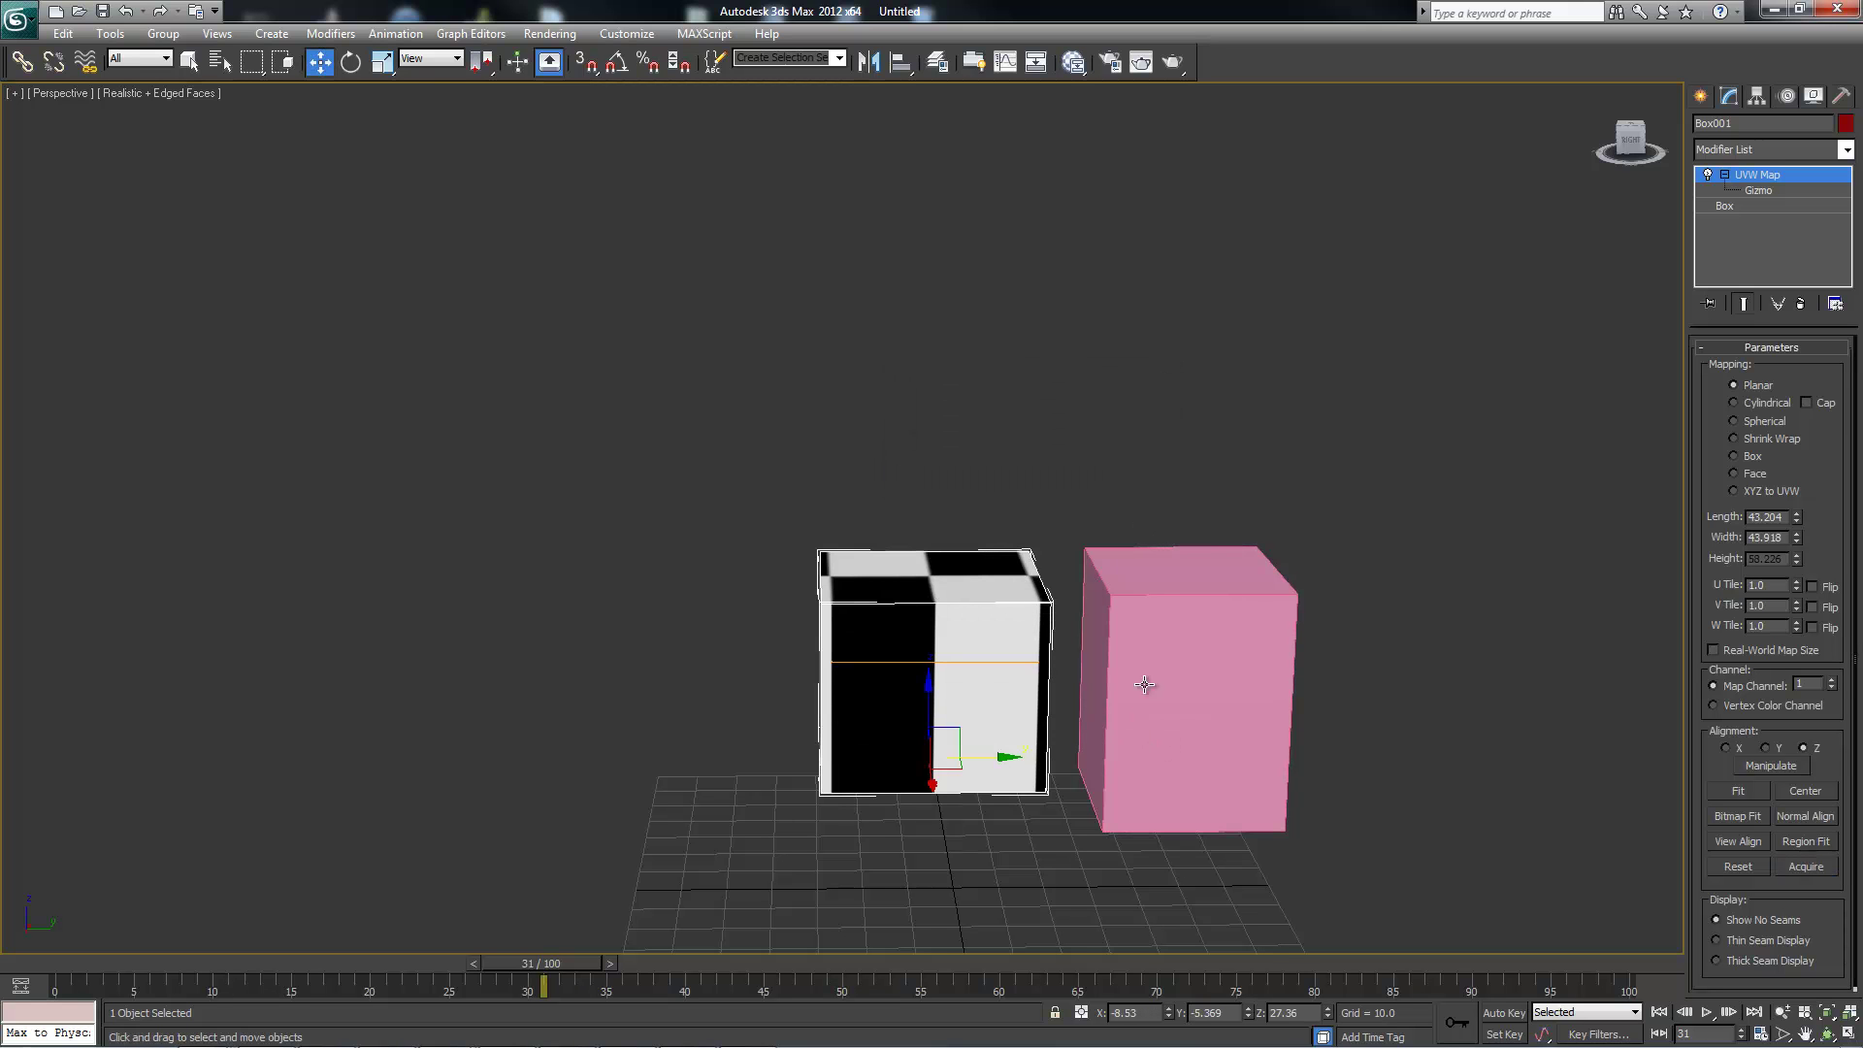
{"action": "mouse_move", "coordinate": [931, 626]}
{"action": "middle_mouse_down", "text": "alt"}
{"action": "mouse_move", "coordinate": [970, 644]}
{"action": "mouse_move", "coordinate": [984, 710]}
{"action": "mouse_move", "coordinate": [923, 644]}
{"action": "middle_mouse_up", "text": "alt"}
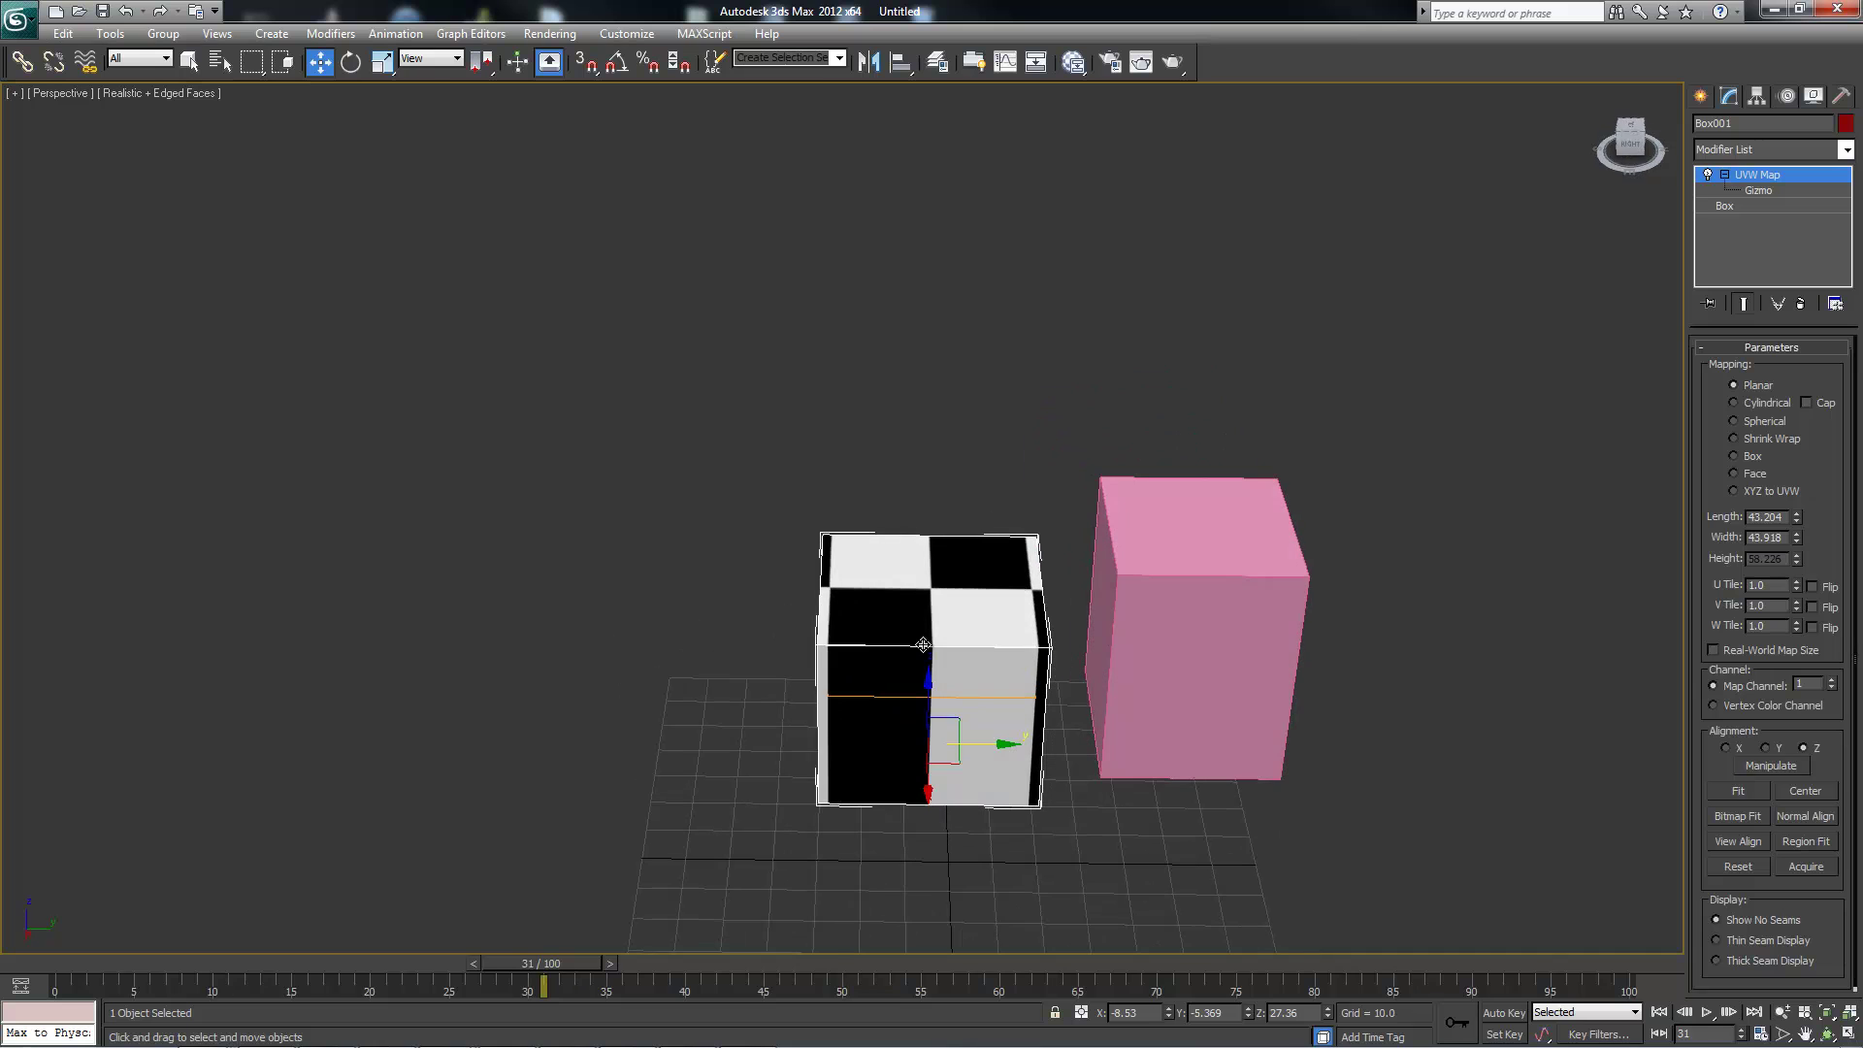
- Examine the pink box's UVW Map settings and gizmo, comparing them with the mapping acquired by the checkered box
{"action": "left_click", "coordinate": [1699, 95]}
{"action": "left_click", "coordinate": [1172, 605]}
{"action": "middle_click_drag", "start_coordinate": [1172, 604], "coordinate": [1182, 628], "text": "alt"}
{"action": "left_click", "coordinate": [1729, 95]}
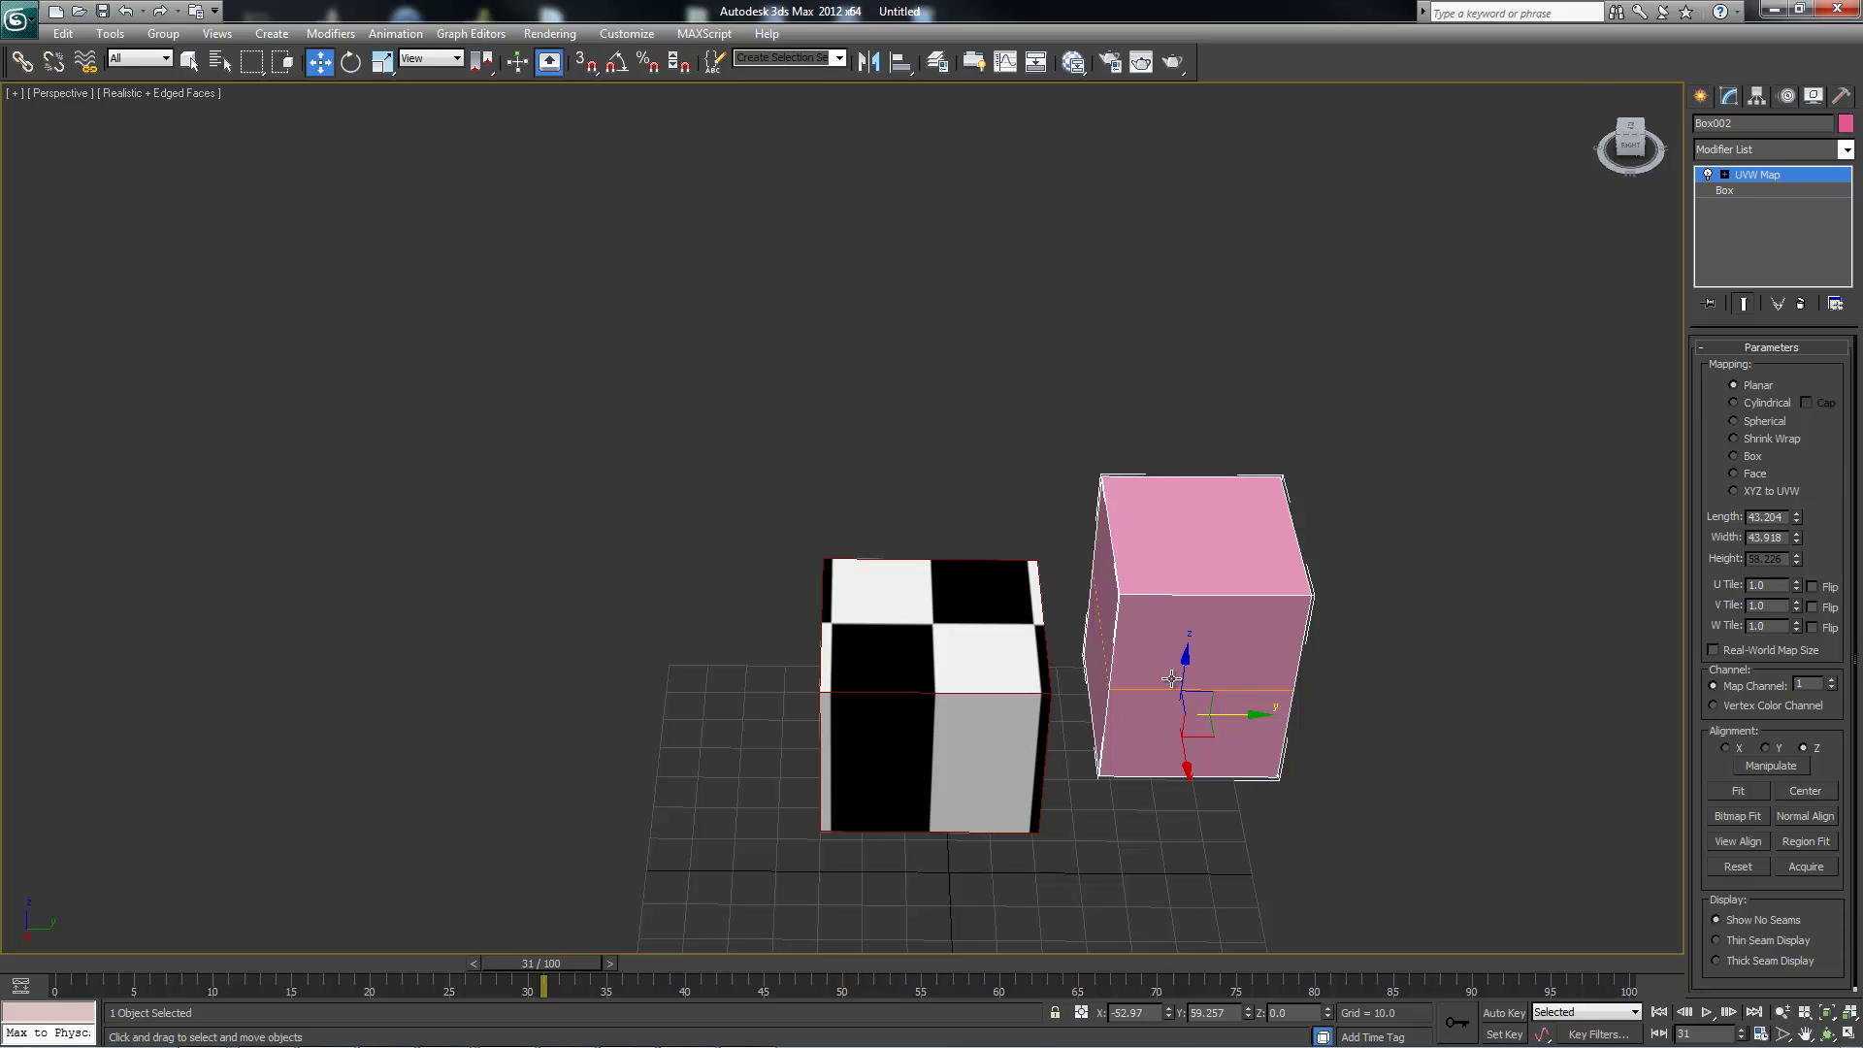
{"action": "middle_click_drag", "start_coordinate": [968, 734], "coordinate": [974, 720], "text": "alt"}
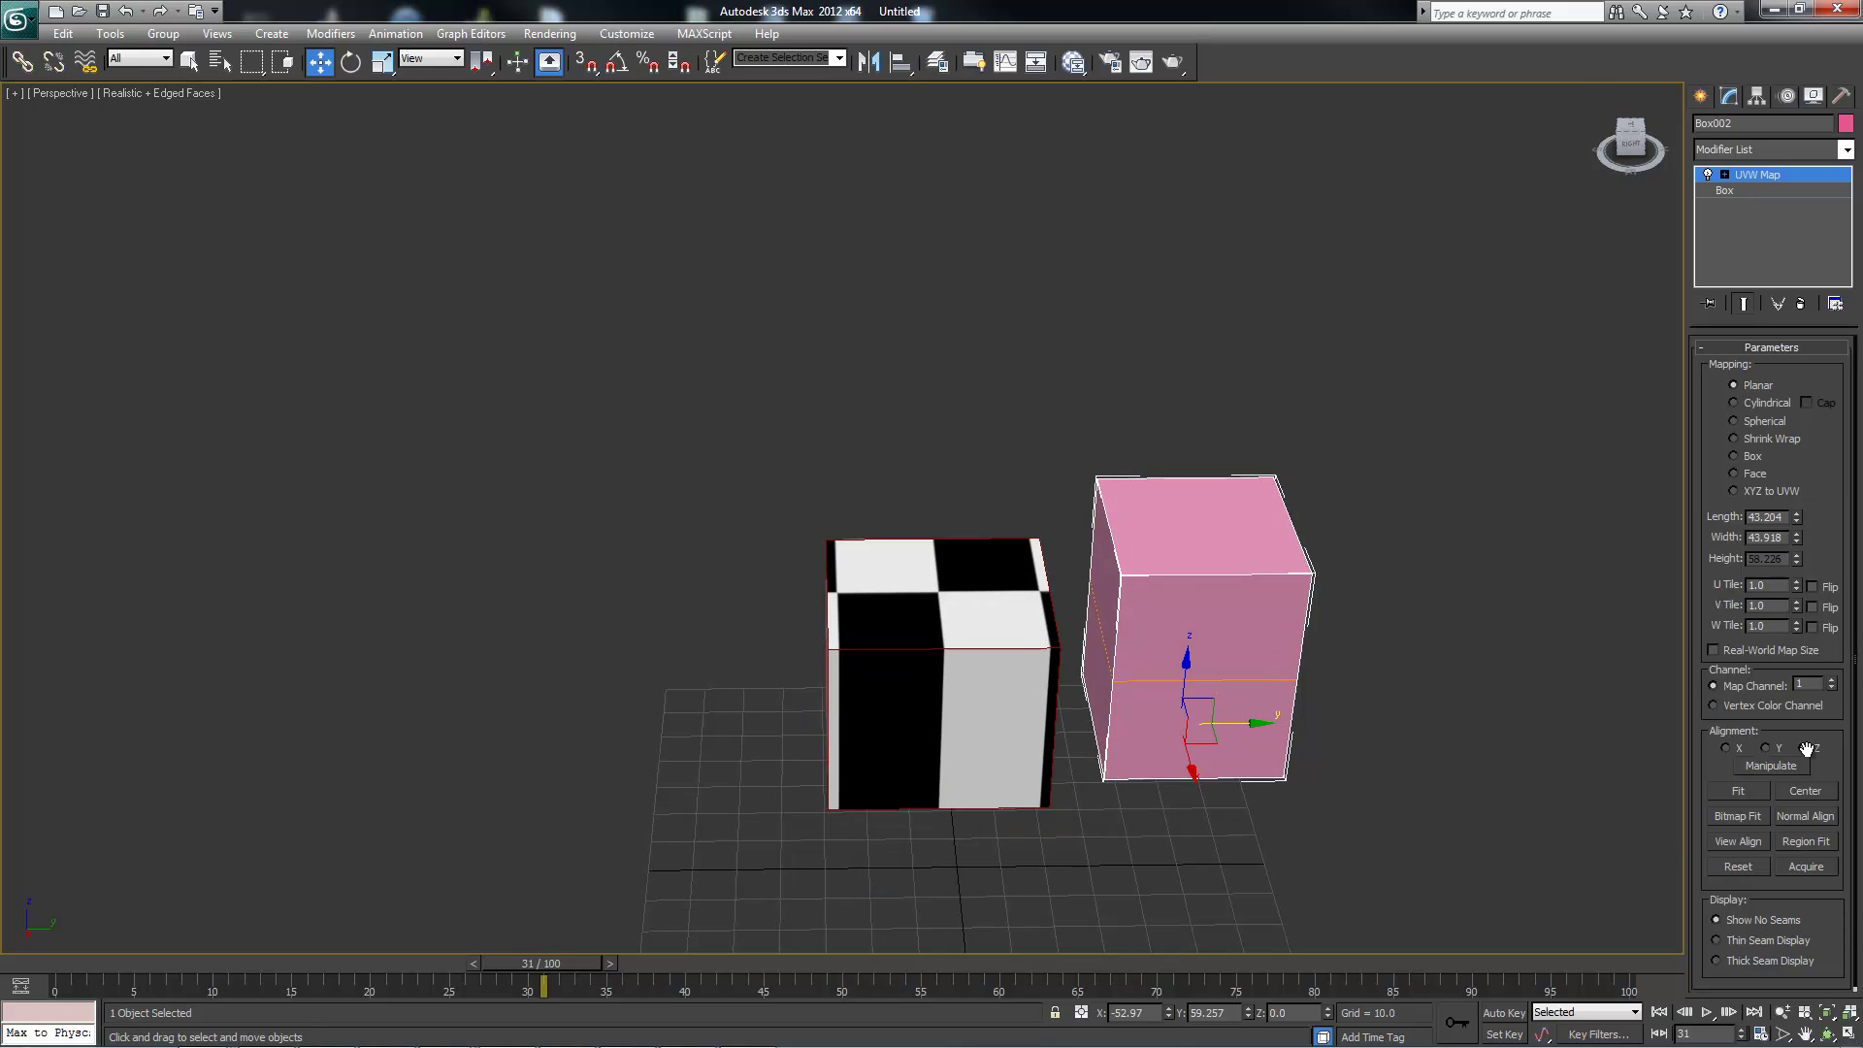
{"action": "middle_click_drag", "start_coordinate": [1321, 700], "coordinate": [1338, 681], "text": "alt"}
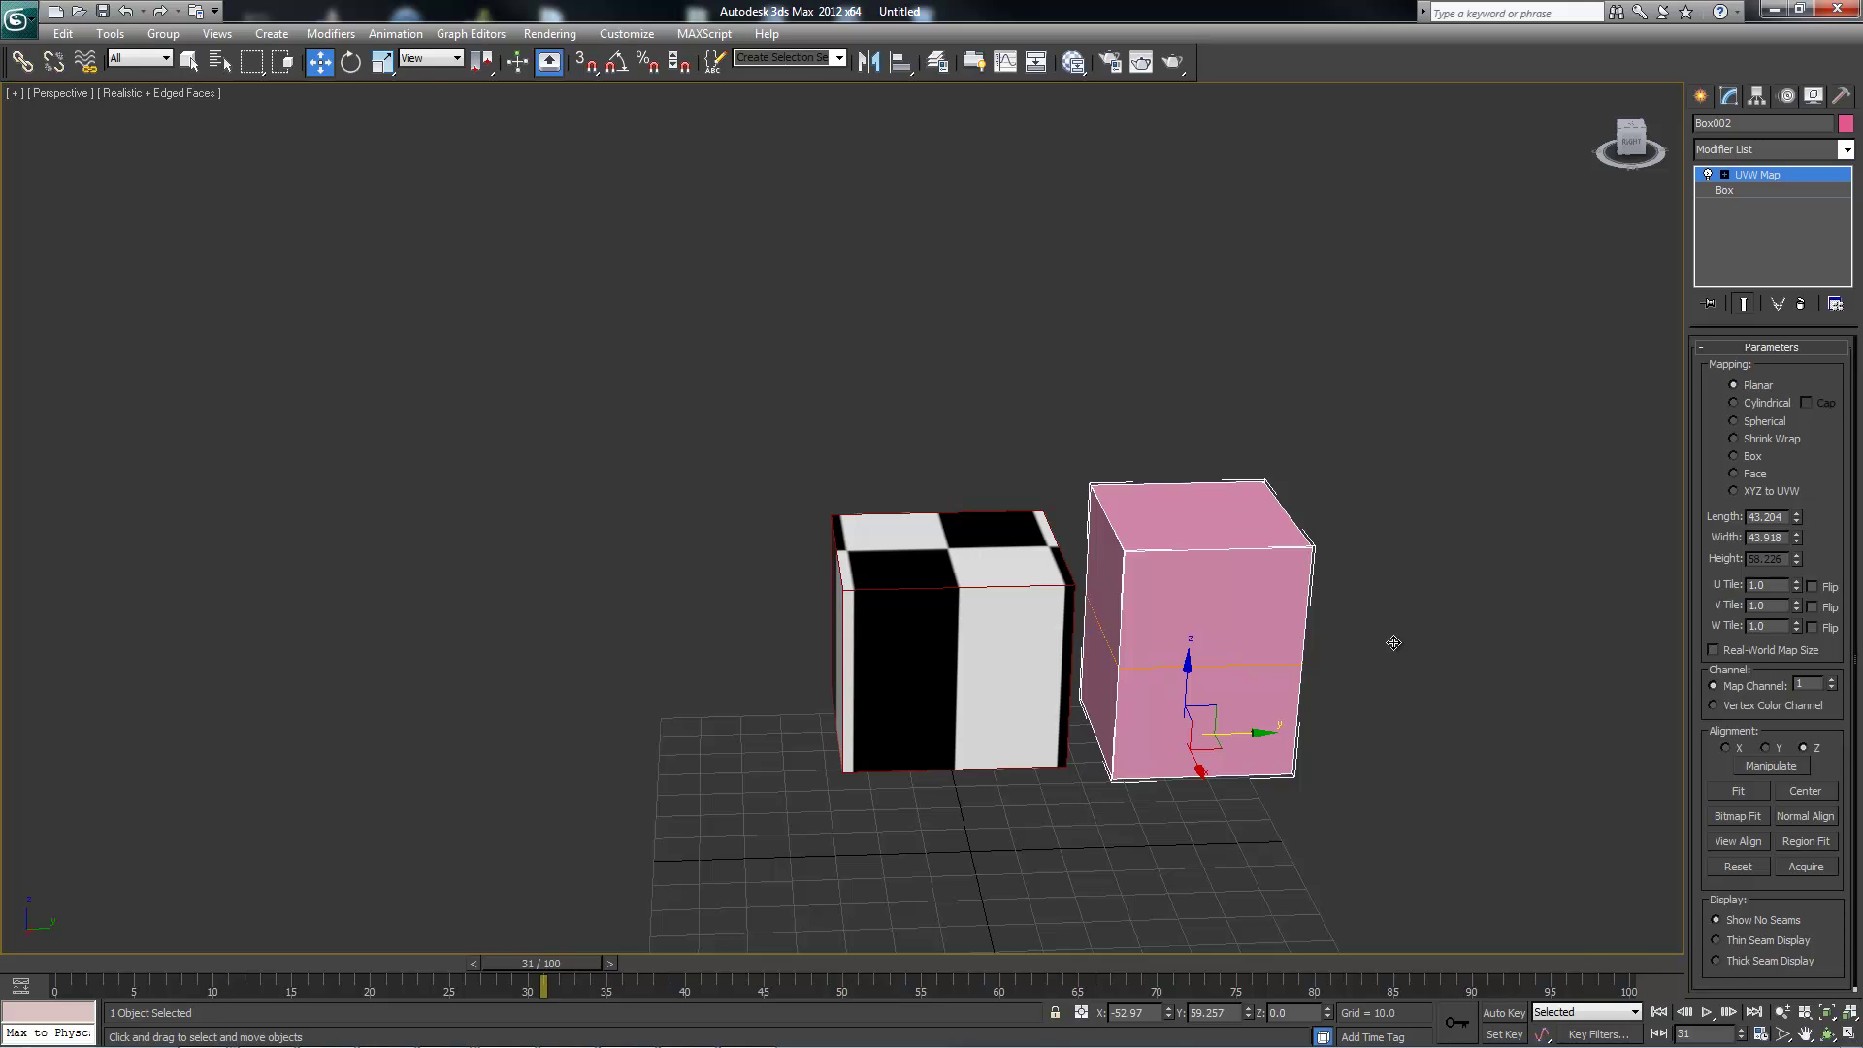
{"action": "middle_click_drag", "start_coordinate": [1197, 558], "coordinate": [1205, 601], "text": "alt"}
{"action": "middle_click_drag", "start_coordinate": [982, 690], "coordinate": [951, 601]}
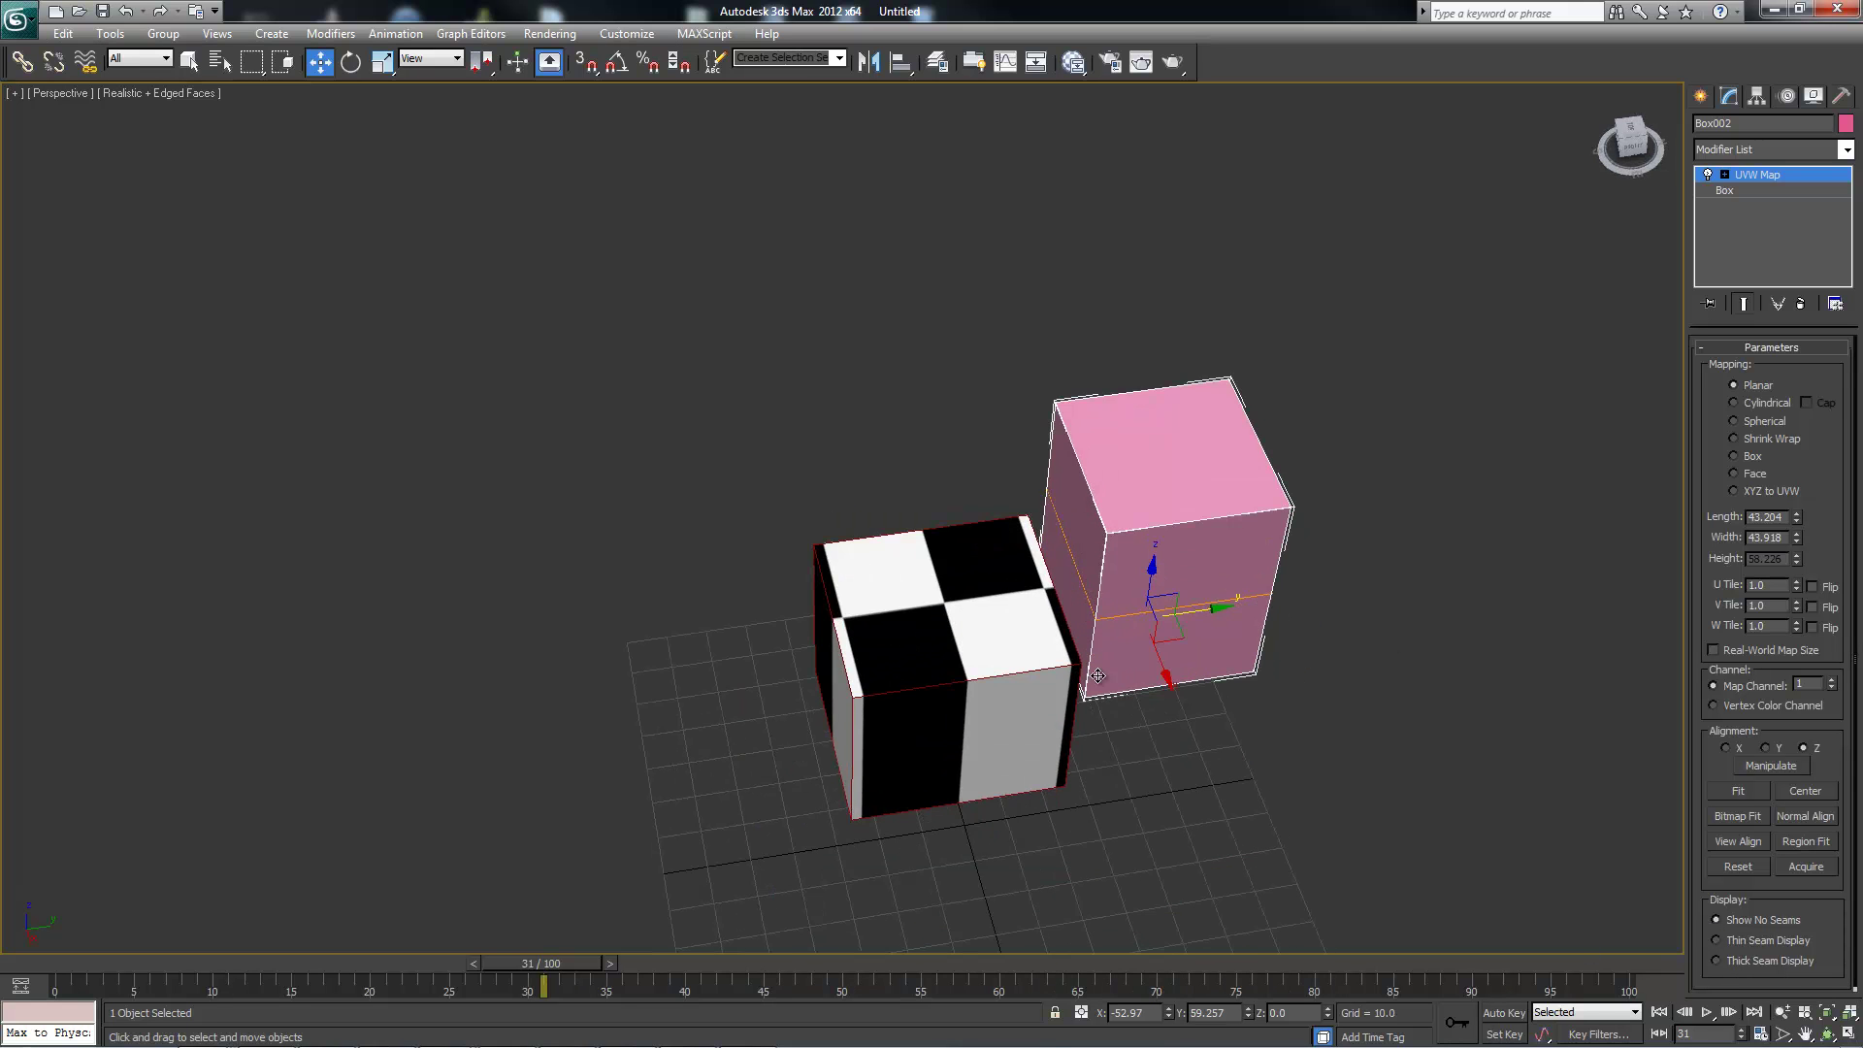
{"action": "middle_click_drag", "start_coordinate": [1089, 670], "coordinate": [1077, 620], "text": "alt"}
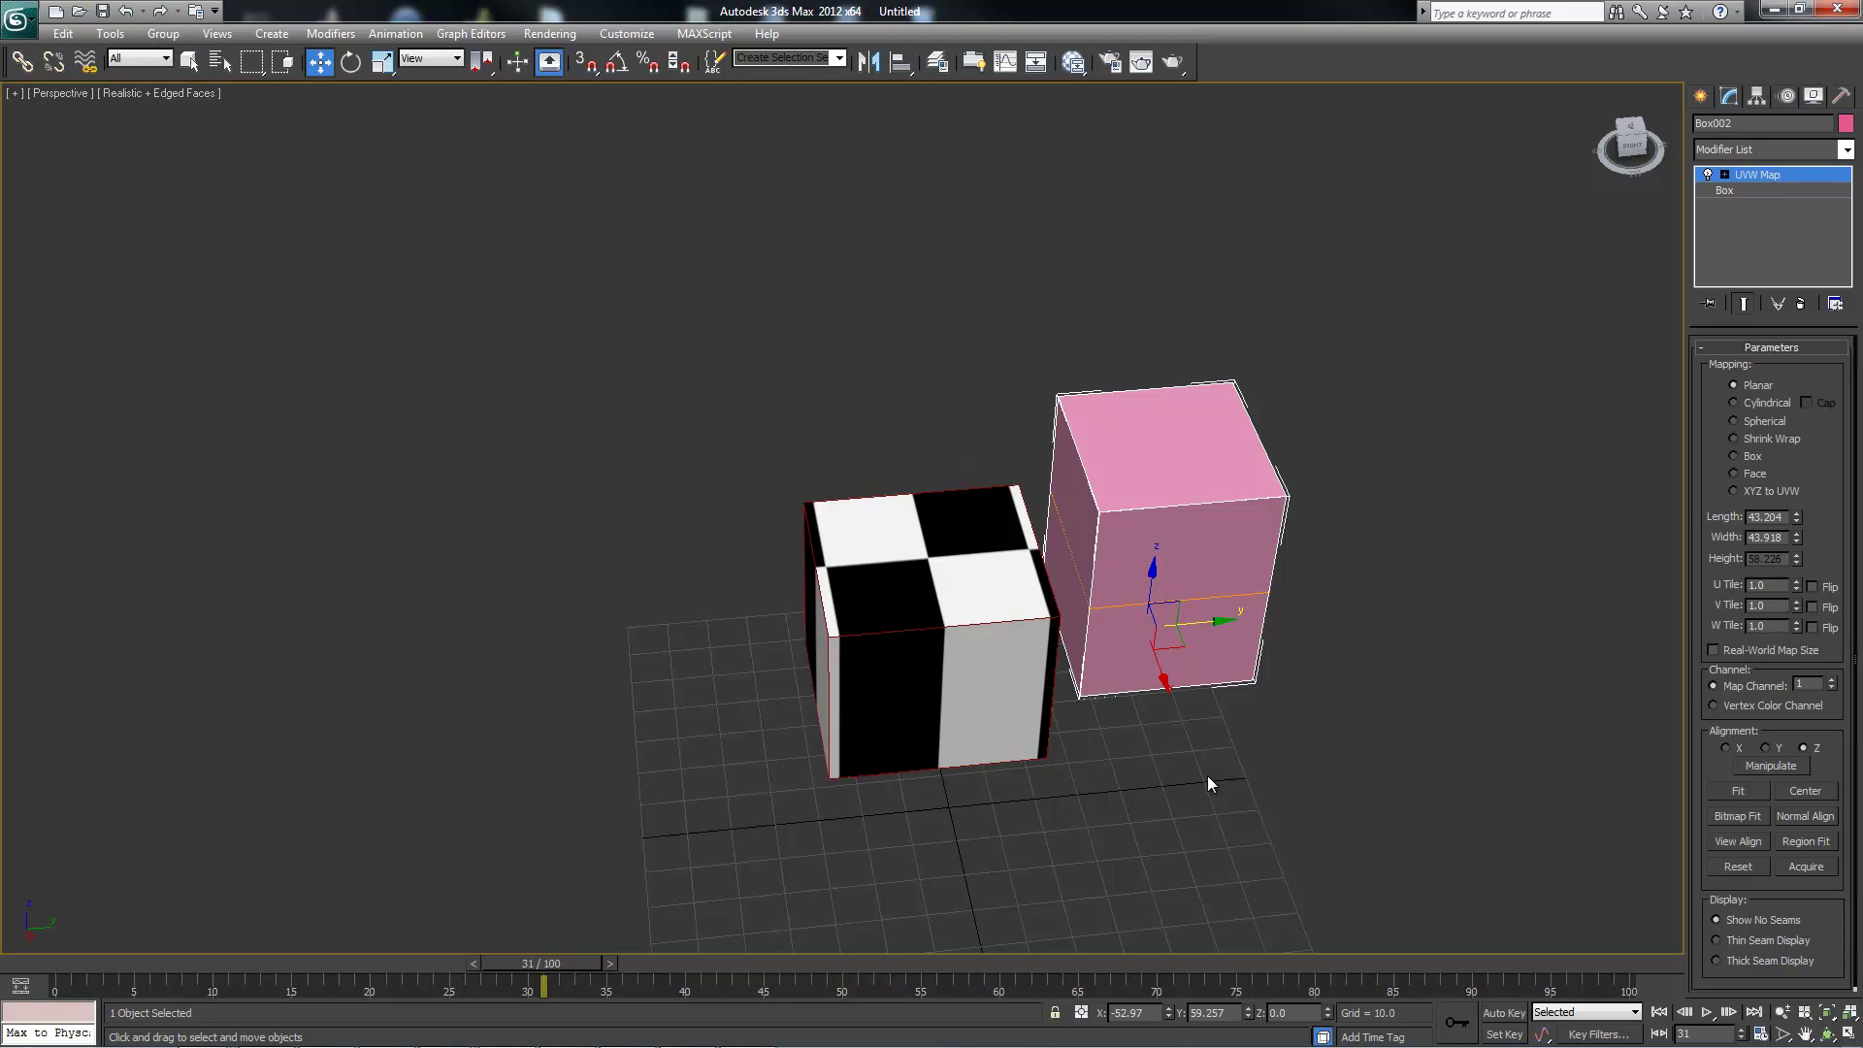
{"action": "left_click", "coordinate": [1725, 176]}
{"action": "left_click", "coordinate": [1758, 191]}
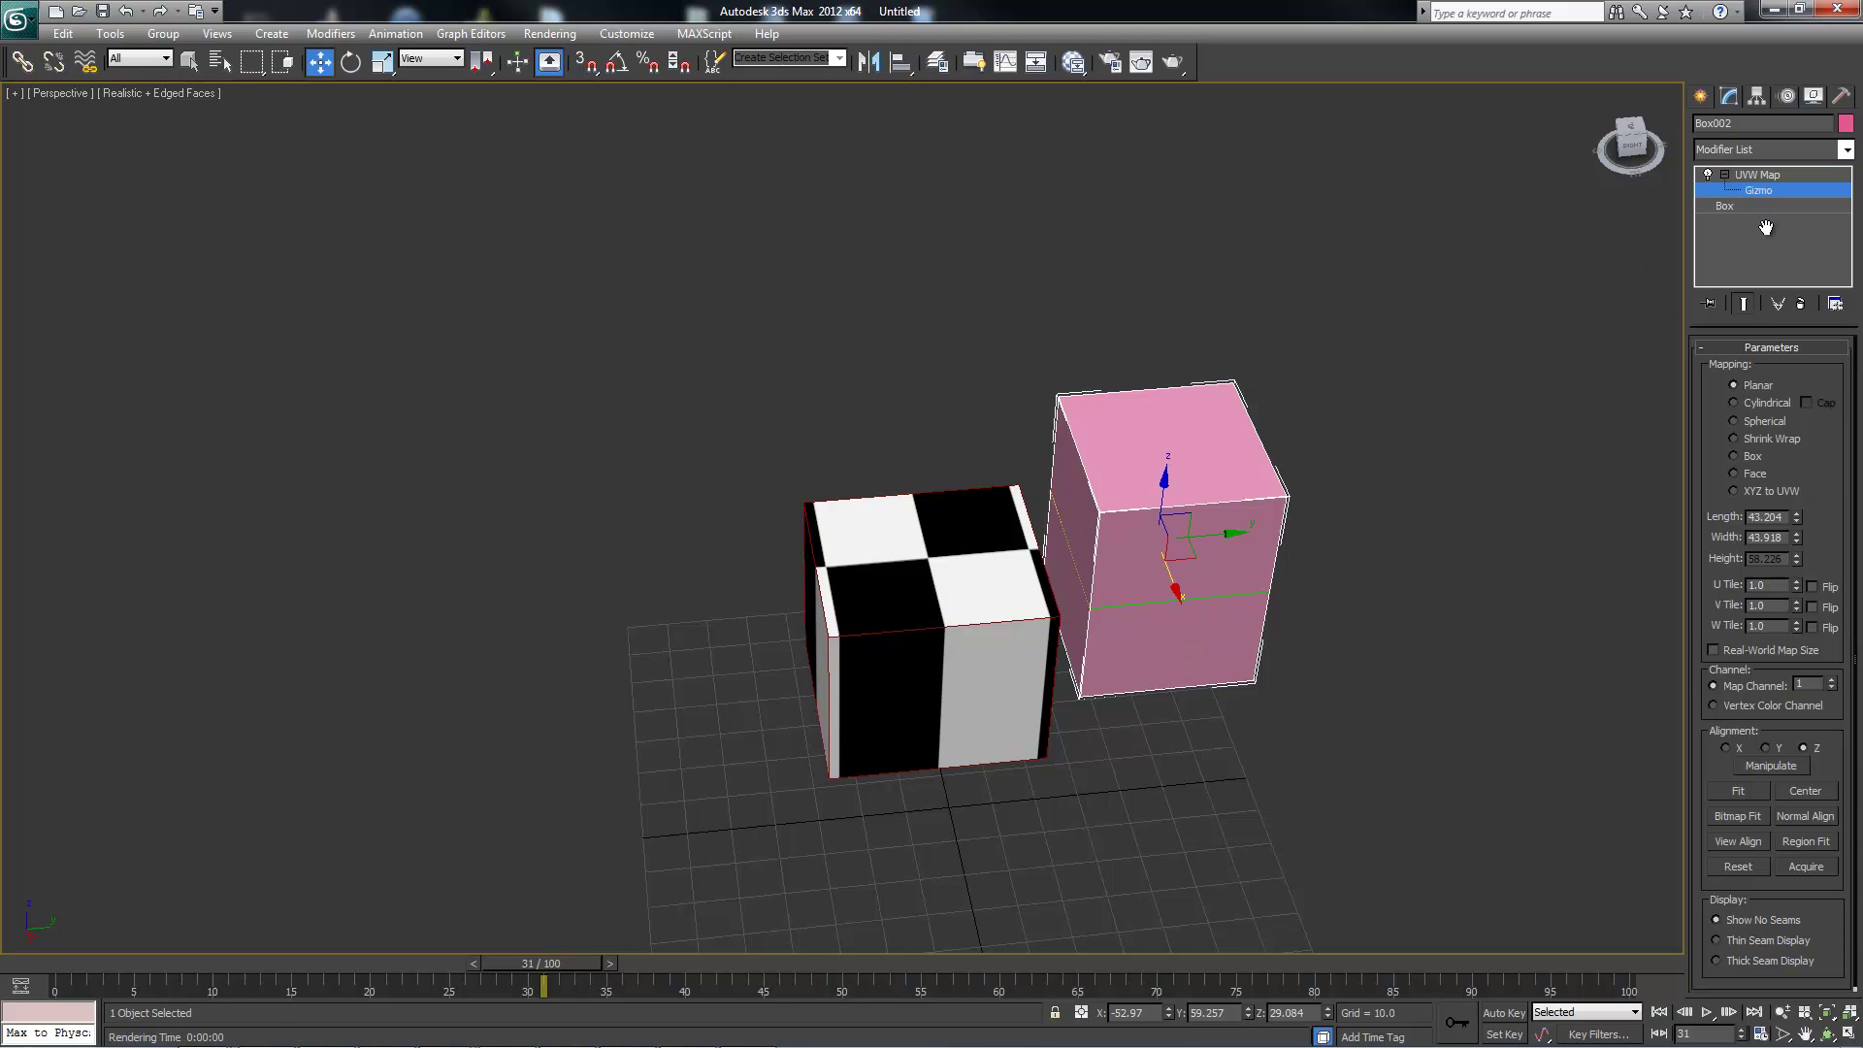
{"action": "left_click", "coordinate": [1717, 959]}
- Switch the checkered box's UVW mapping type to Spherical and to Shrink Wrap, viewing each on the box
{"action": "left_click", "coordinate": [1699, 95]}
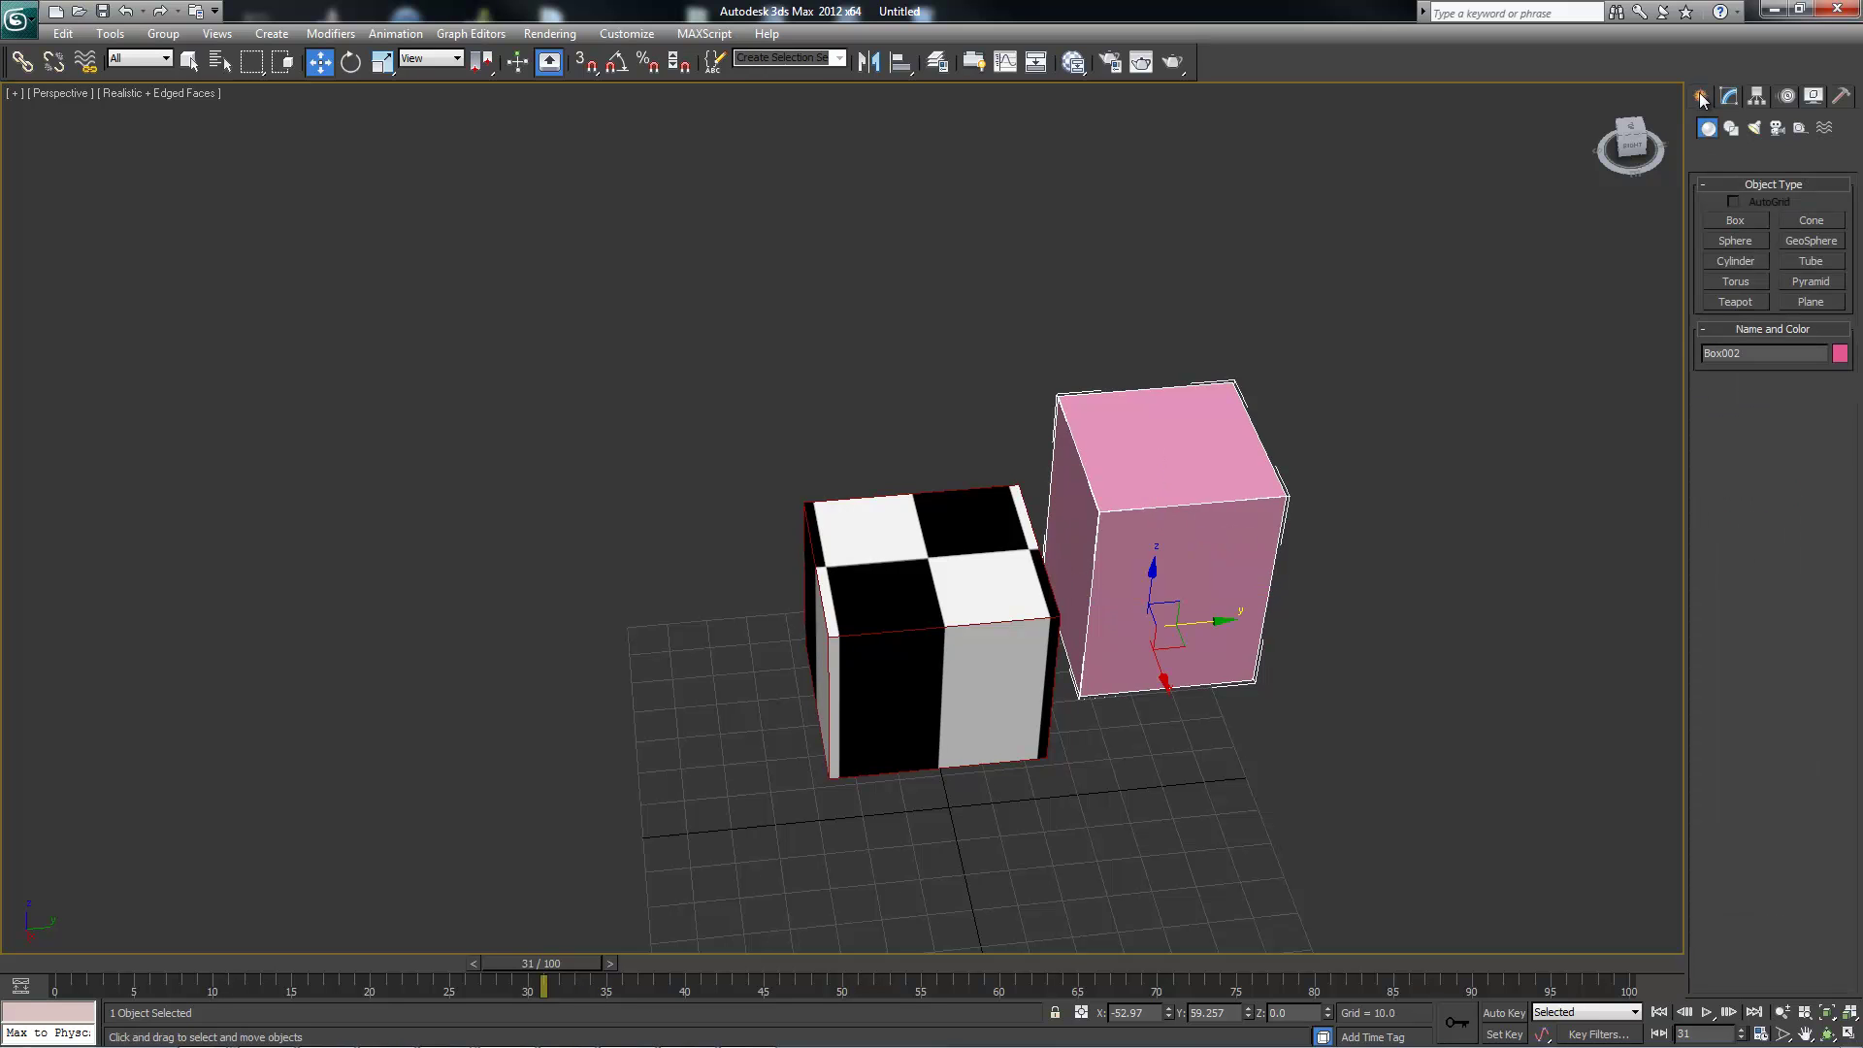
{"action": "left_click", "coordinate": [931, 601]}
{"action": "middle_click_drag", "start_coordinate": [931, 601], "coordinate": [1261, 505], "text": "alt"}
{"action": "middle_click_drag", "start_coordinate": [1400, 345], "coordinate": [1591, 120], "text": "alt"}
{"action": "left_click", "coordinate": [1725, 96]}
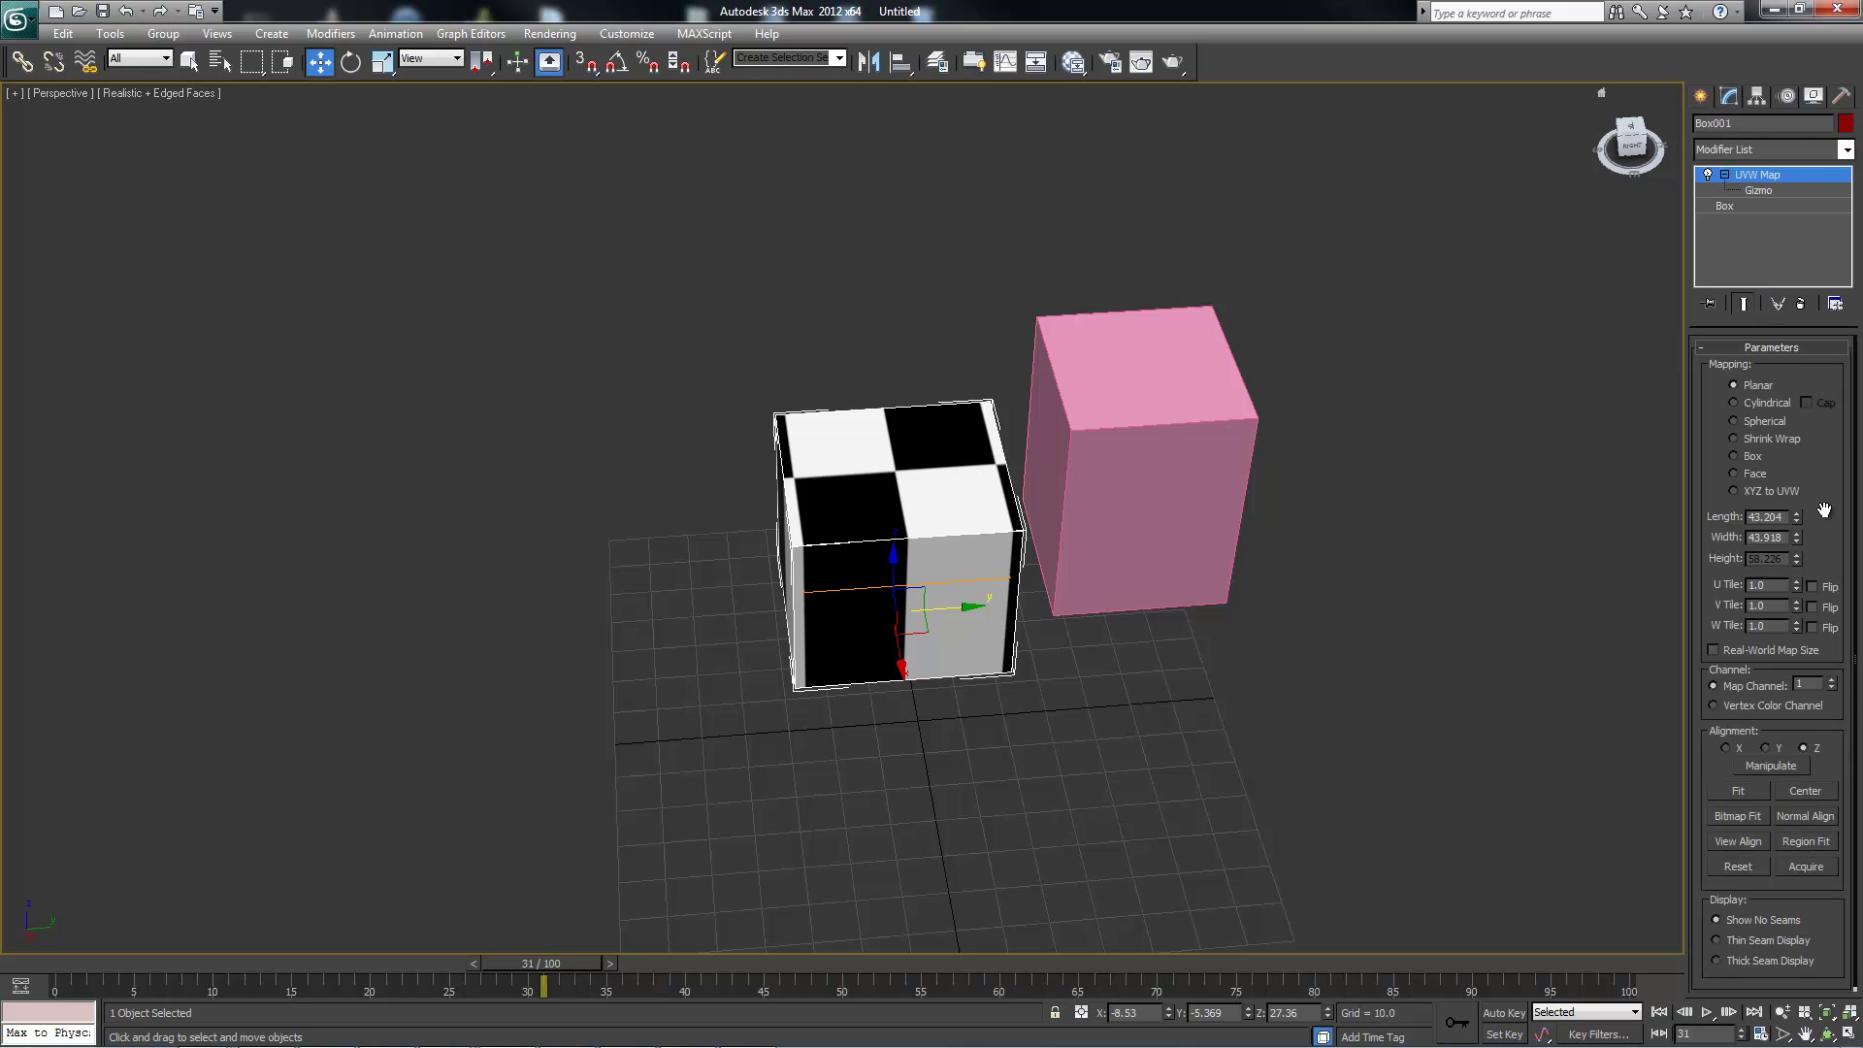
{"action": "left_click", "coordinate": [1766, 418]}
{"action": "middle_click_drag", "start_coordinate": [1007, 410], "coordinate": [1261, 408], "text": "alt"}
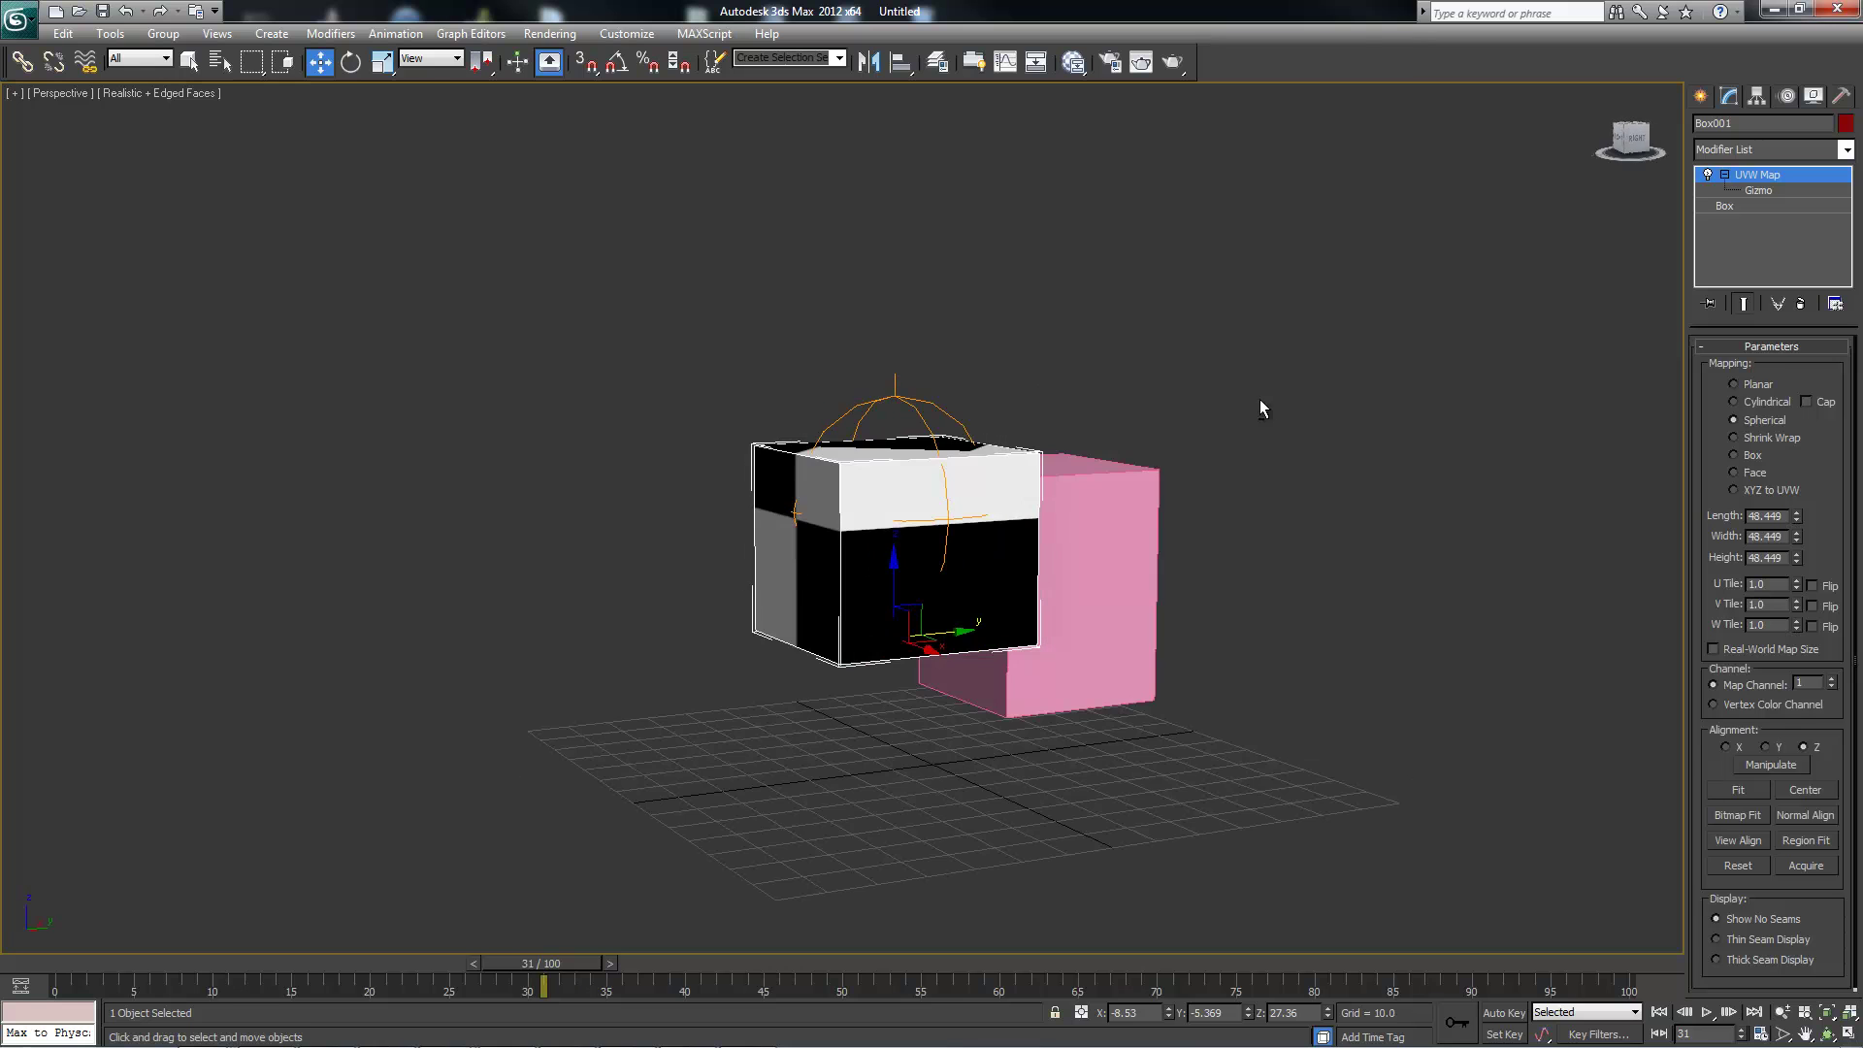
{"action": "left_click", "coordinate": [1758, 439]}
{"action": "middle_click_drag", "start_coordinate": [1416, 382], "coordinate": [1696, 415], "text": "alt"}
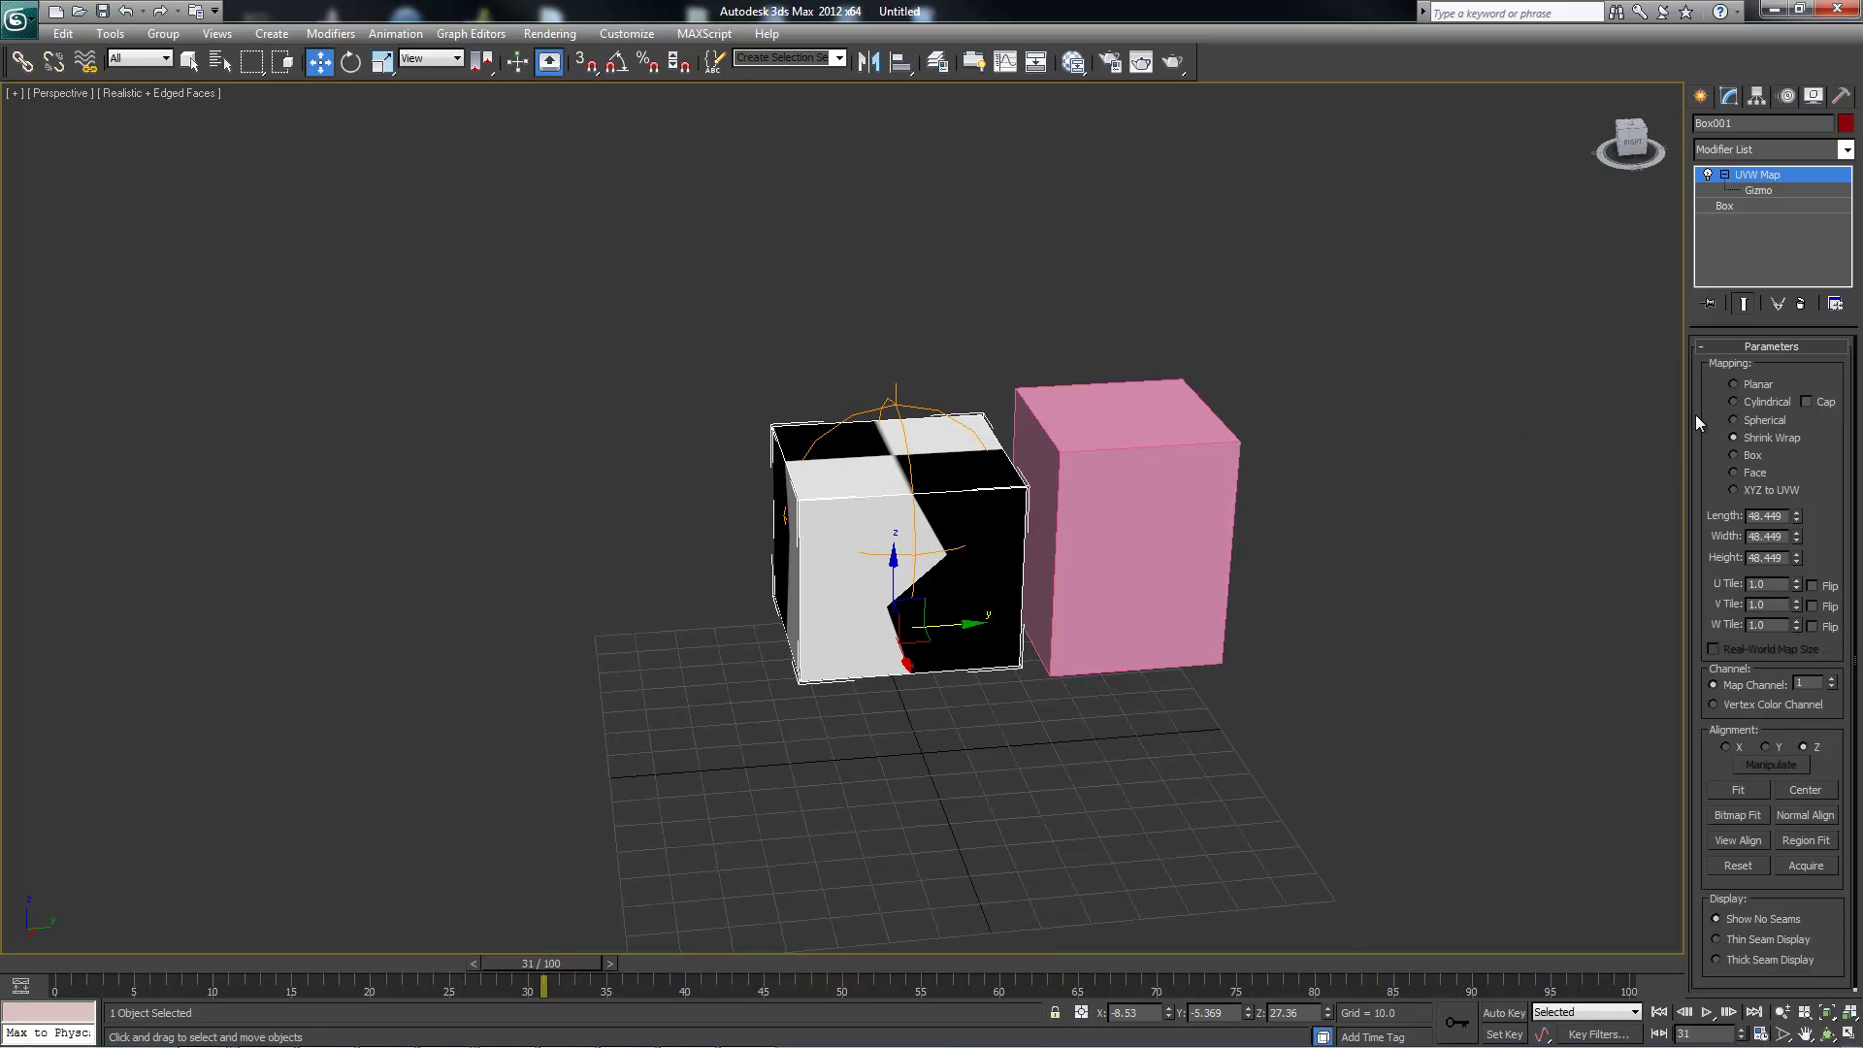
- Switch the checkered box's UVW mapping type to Box and to Face, viewing the checker pattern on its sides with each
{"action": "left_click", "coordinate": [1753, 458]}
{"action": "middle_click_drag", "start_coordinate": [948, 486], "coordinate": [851, 634], "text": "alt"}
{"action": "left_click", "coordinate": [1734, 472]}
{"action": "middle_click_drag", "start_coordinate": [918, 511], "coordinate": [910, 478], "text": "alt"}
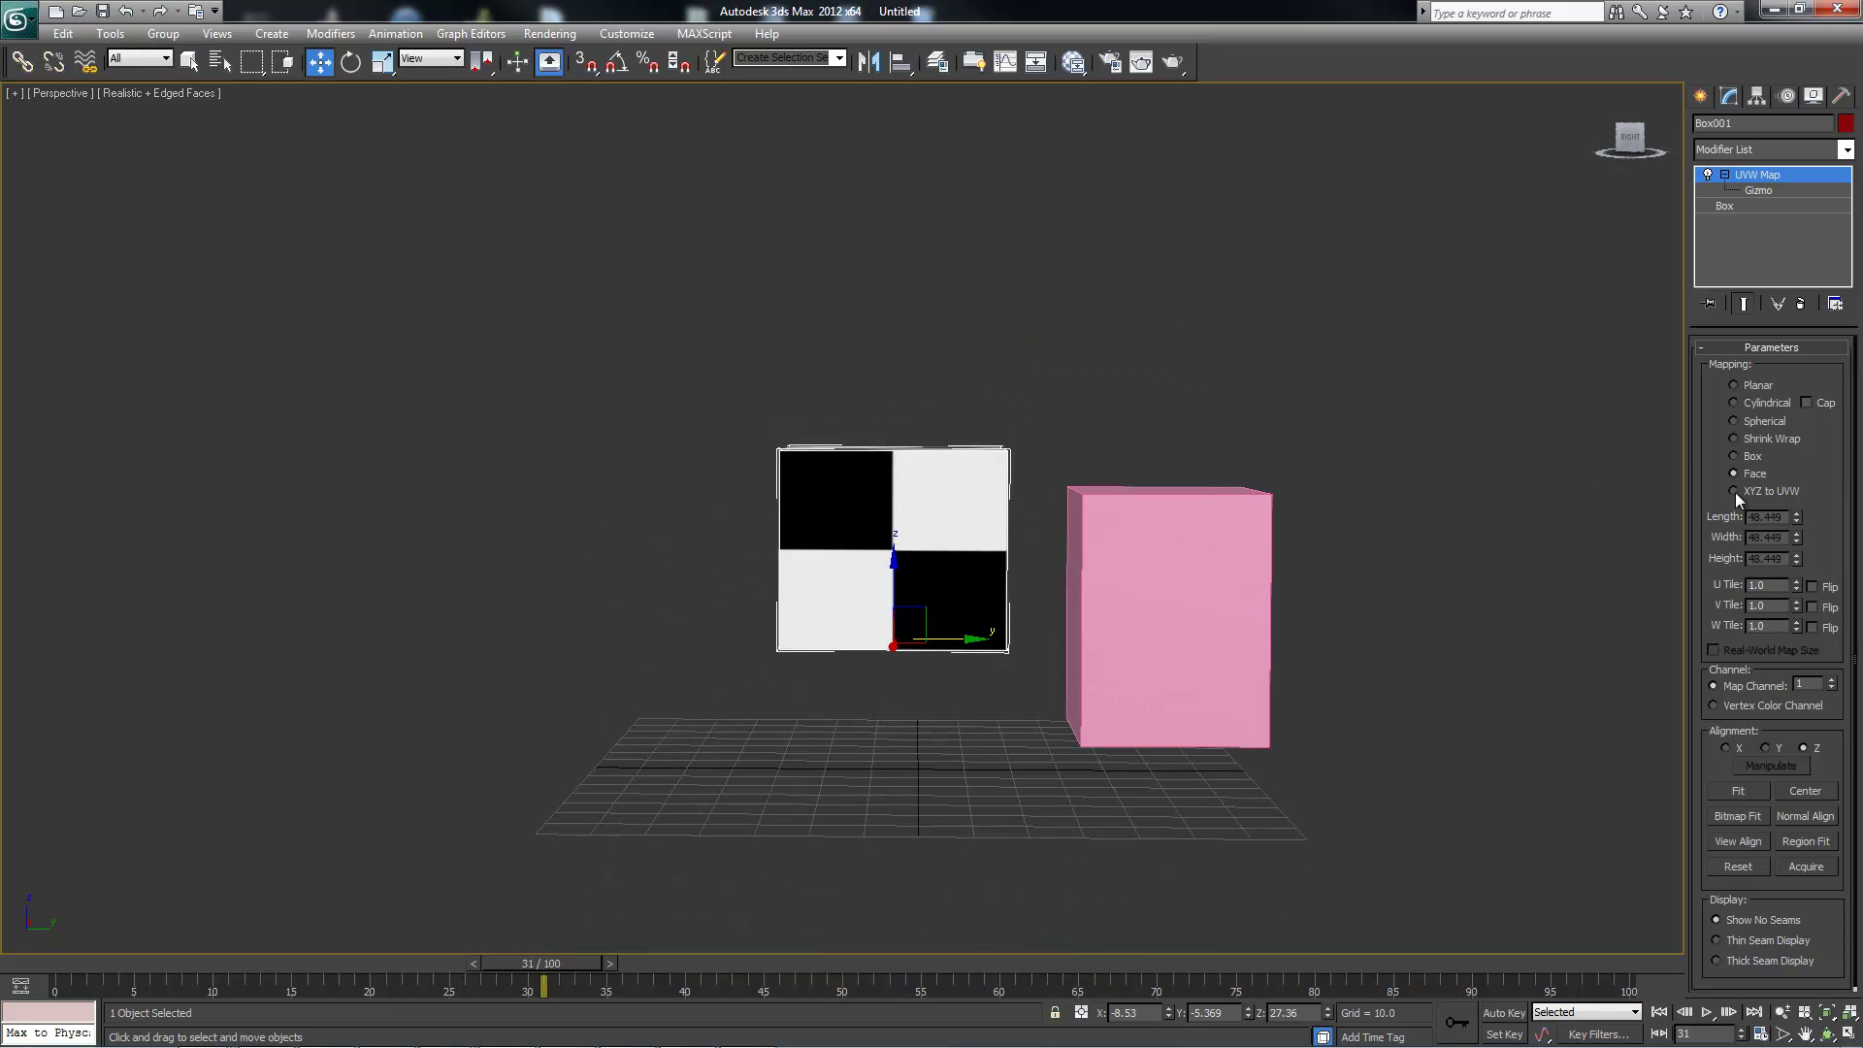
- Set the checkered box's UVW mapping type to XYZ to UVW and view the box from an angle
{"action": "left_click", "coordinate": [1734, 491]}
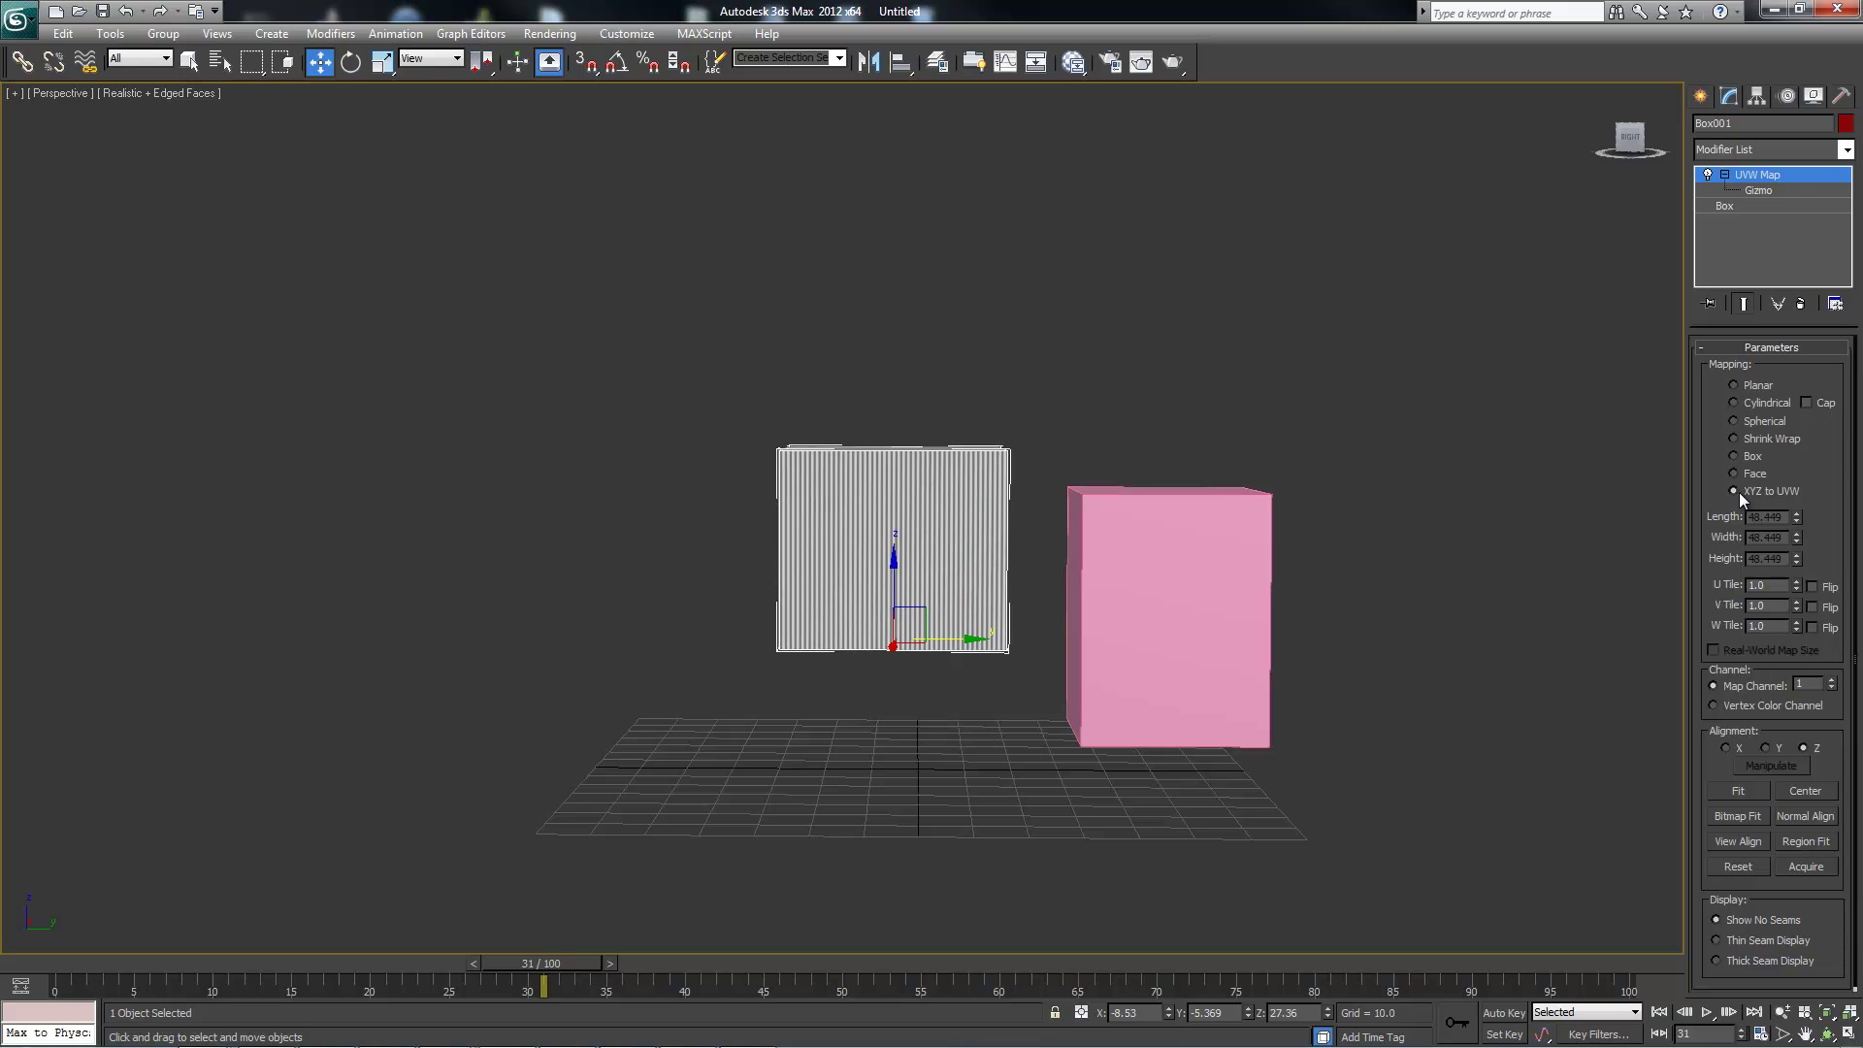
{"action": "middle_click_drag", "start_coordinate": [1137, 490], "coordinate": [1012, 551], "text": "alt"}
{"action": "middle_click_drag", "start_coordinate": [1305, 507], "coordinate": [1138, 563], "text": "alt"}
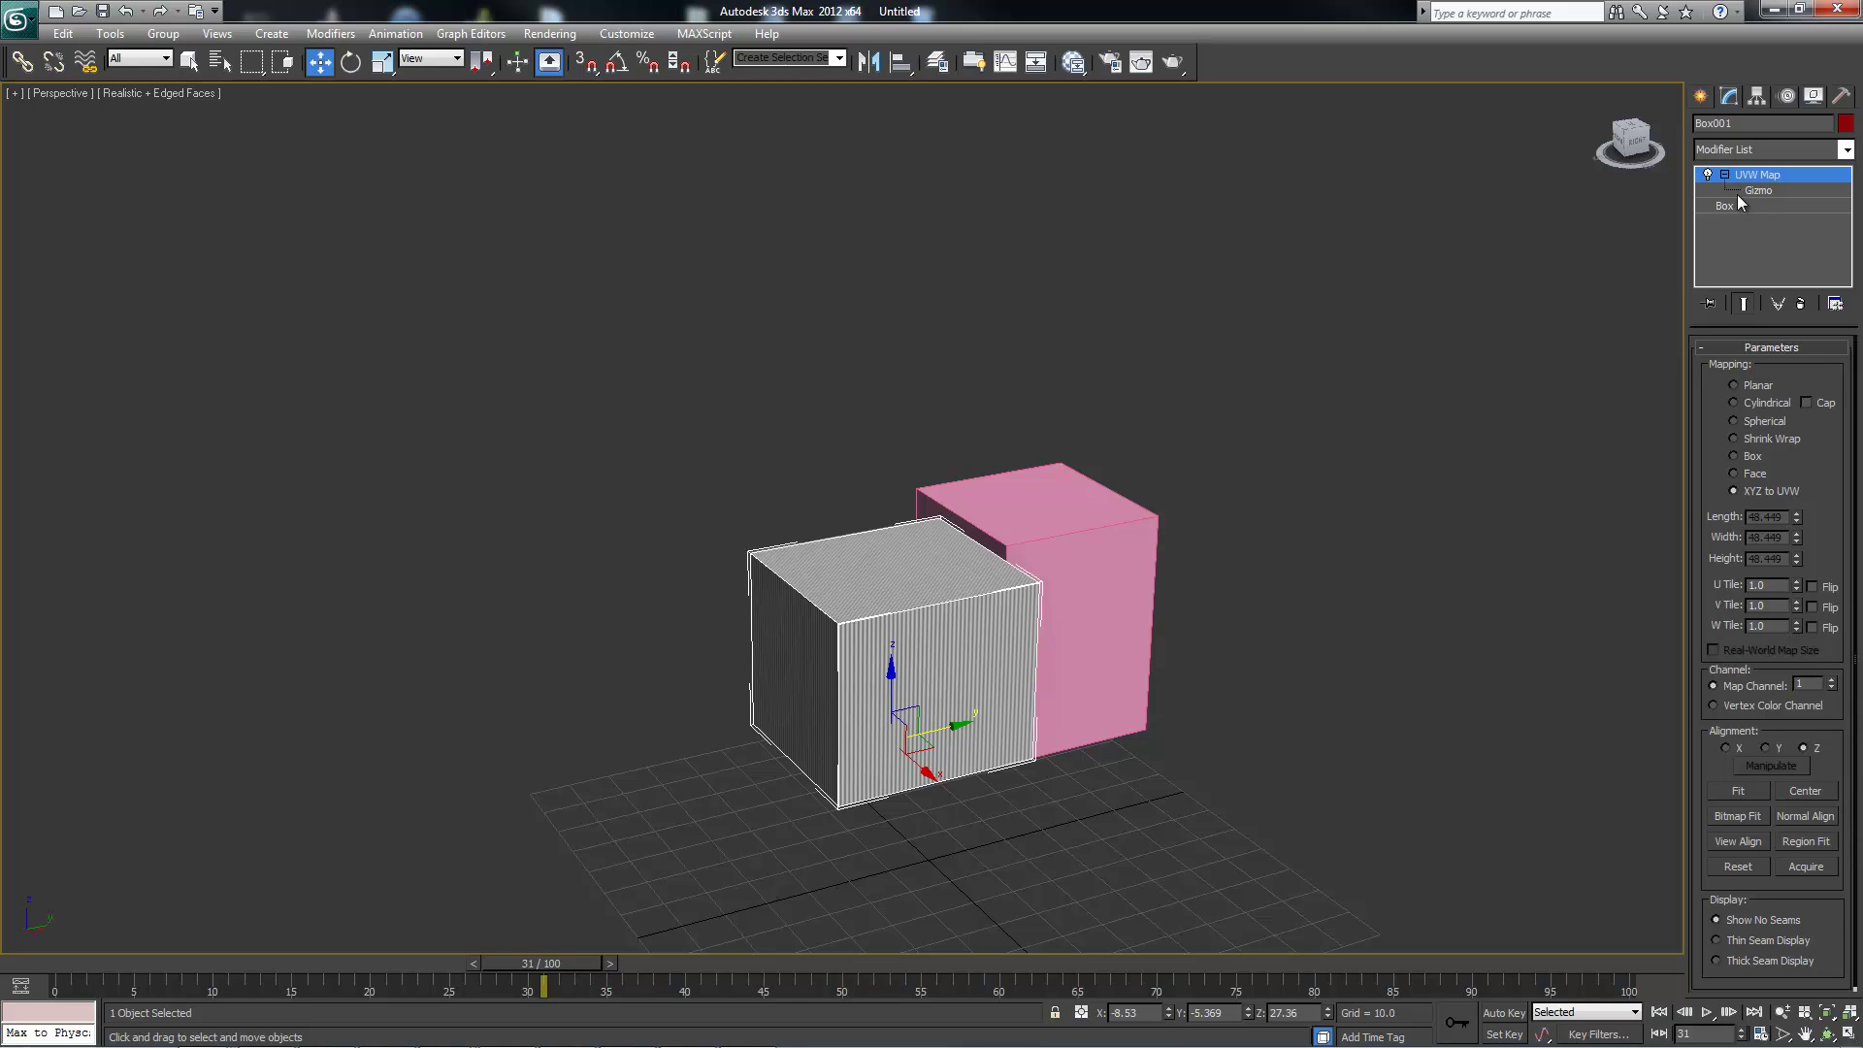
- Examine the checker pattern on the box's top and side faces under XYZ to UVW mapping, up close and from a distance
{"action": "middle_click_drag", "start_coordinate": [1021, 453], "coordinate": [1001, 470], "text": "alt"}
{"action": "middle_click_drag", "start_coordinate": [937, 549], "coordinate": [830, 502]}
{"action": "scroll", "coordinate": [889, 469], "scroll_direction": "up", "scroll_amount": 4}
{"action": "scroll", "coordinate": [829, 503], "scroll_direction": "up", "scroll_amount": 5}
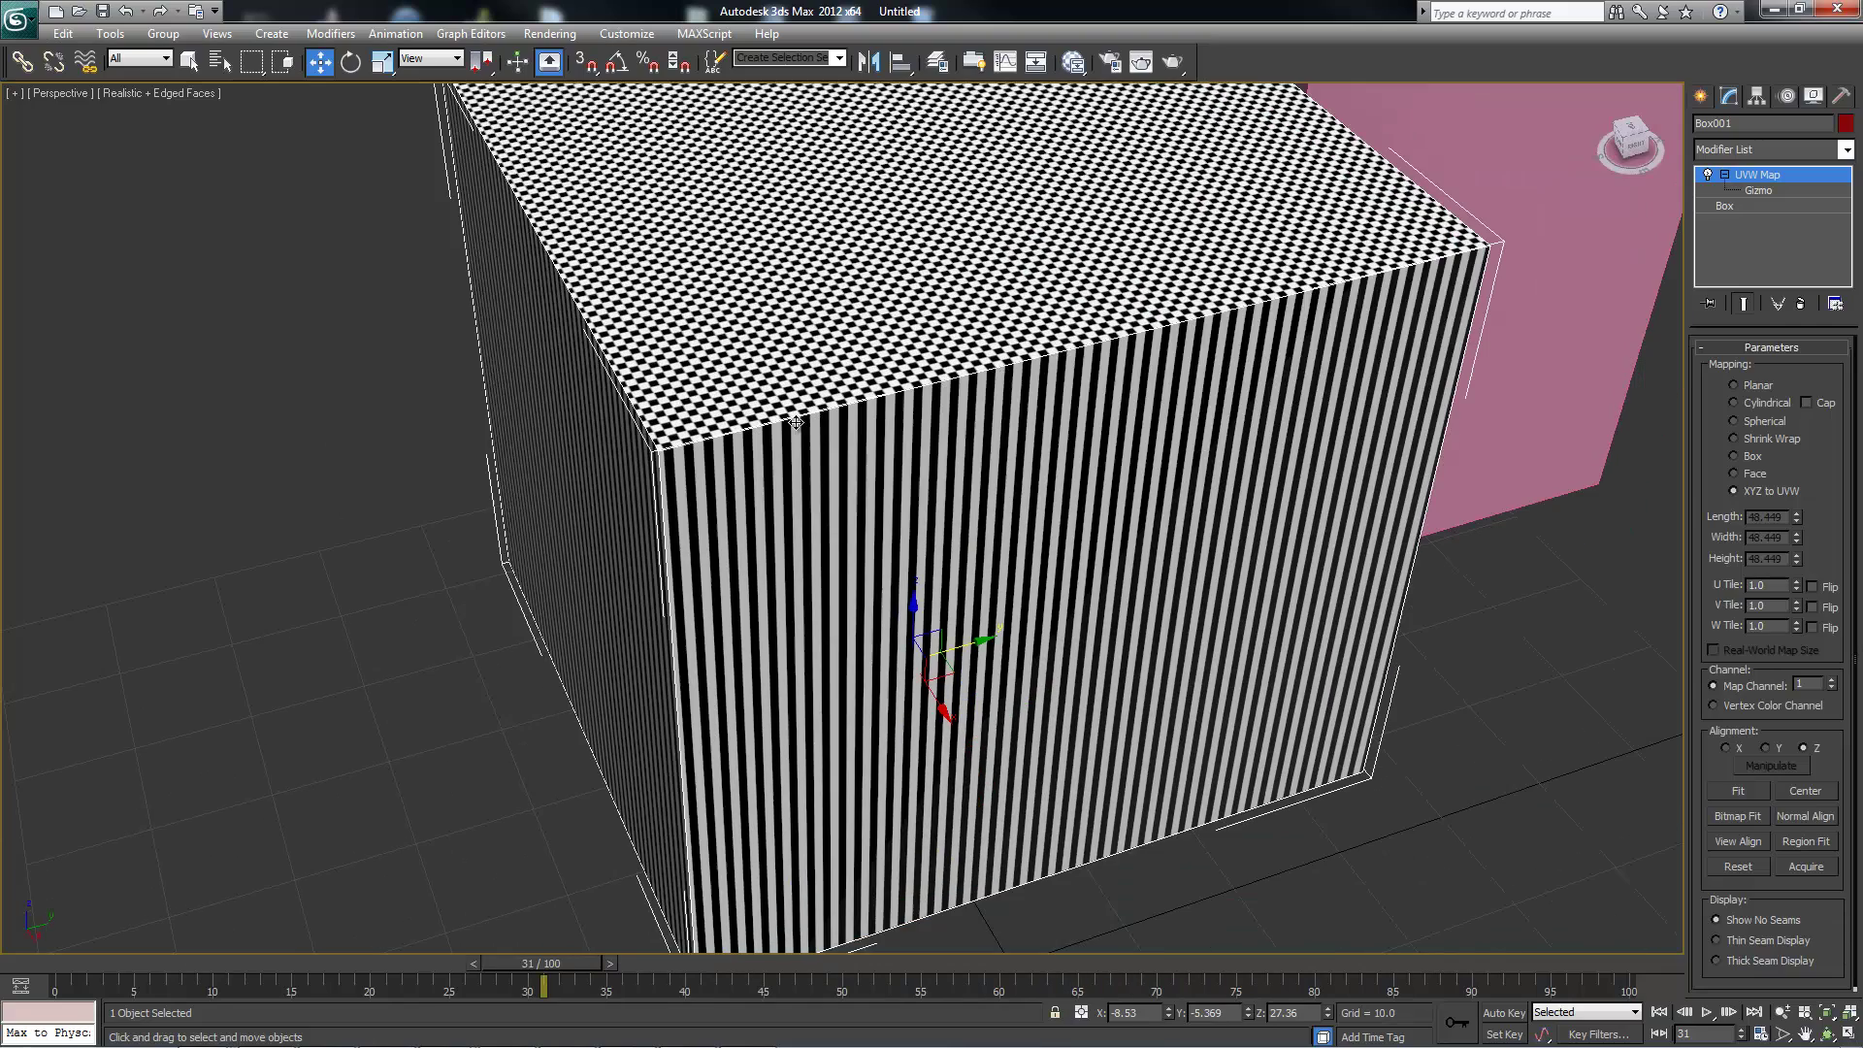
{"action": "middle_click_drag", "start_coordinate": [863, 341], "coordinate": [860, 509]}
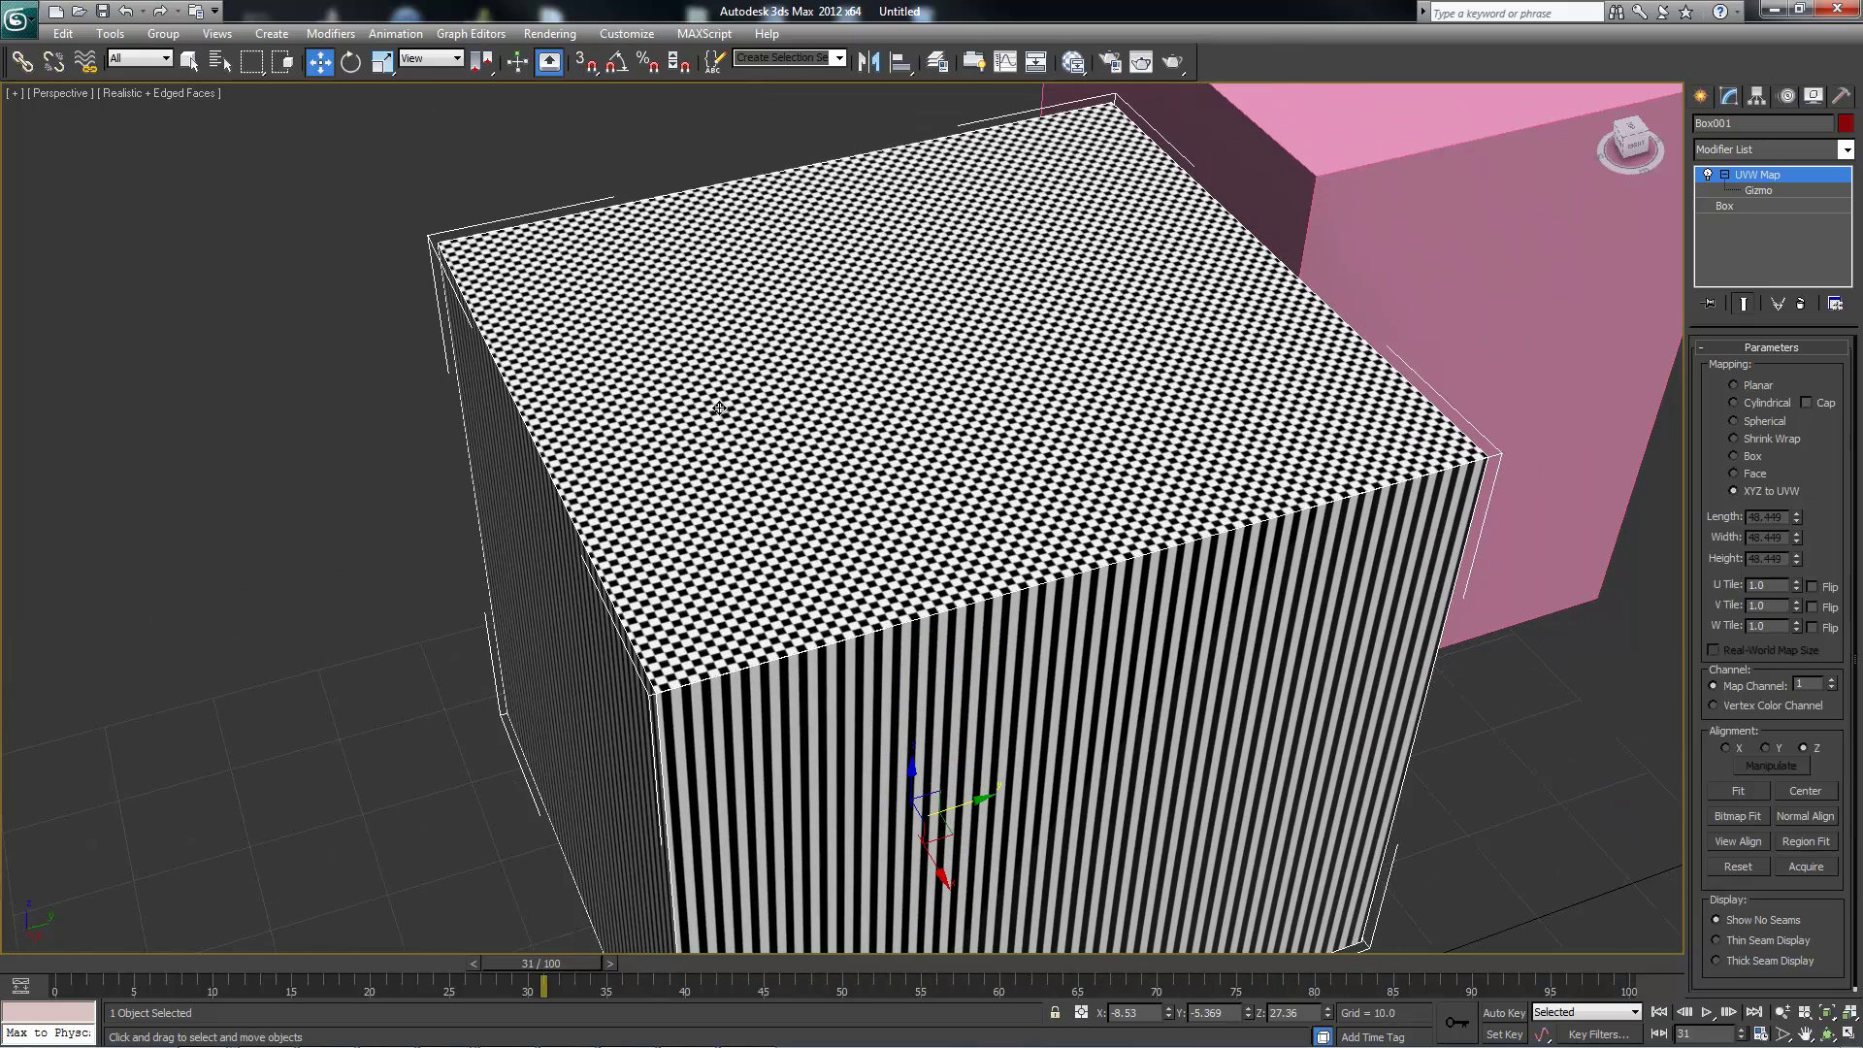
{"action": "middle_click_drag", "start_coordinate": [687, 487], "coordinate": [653, 428], "text": "alt"}
{"action": "scroll", "coordinate": [681, 484], "scroll_direction": "down", "scroll_amount": 5}
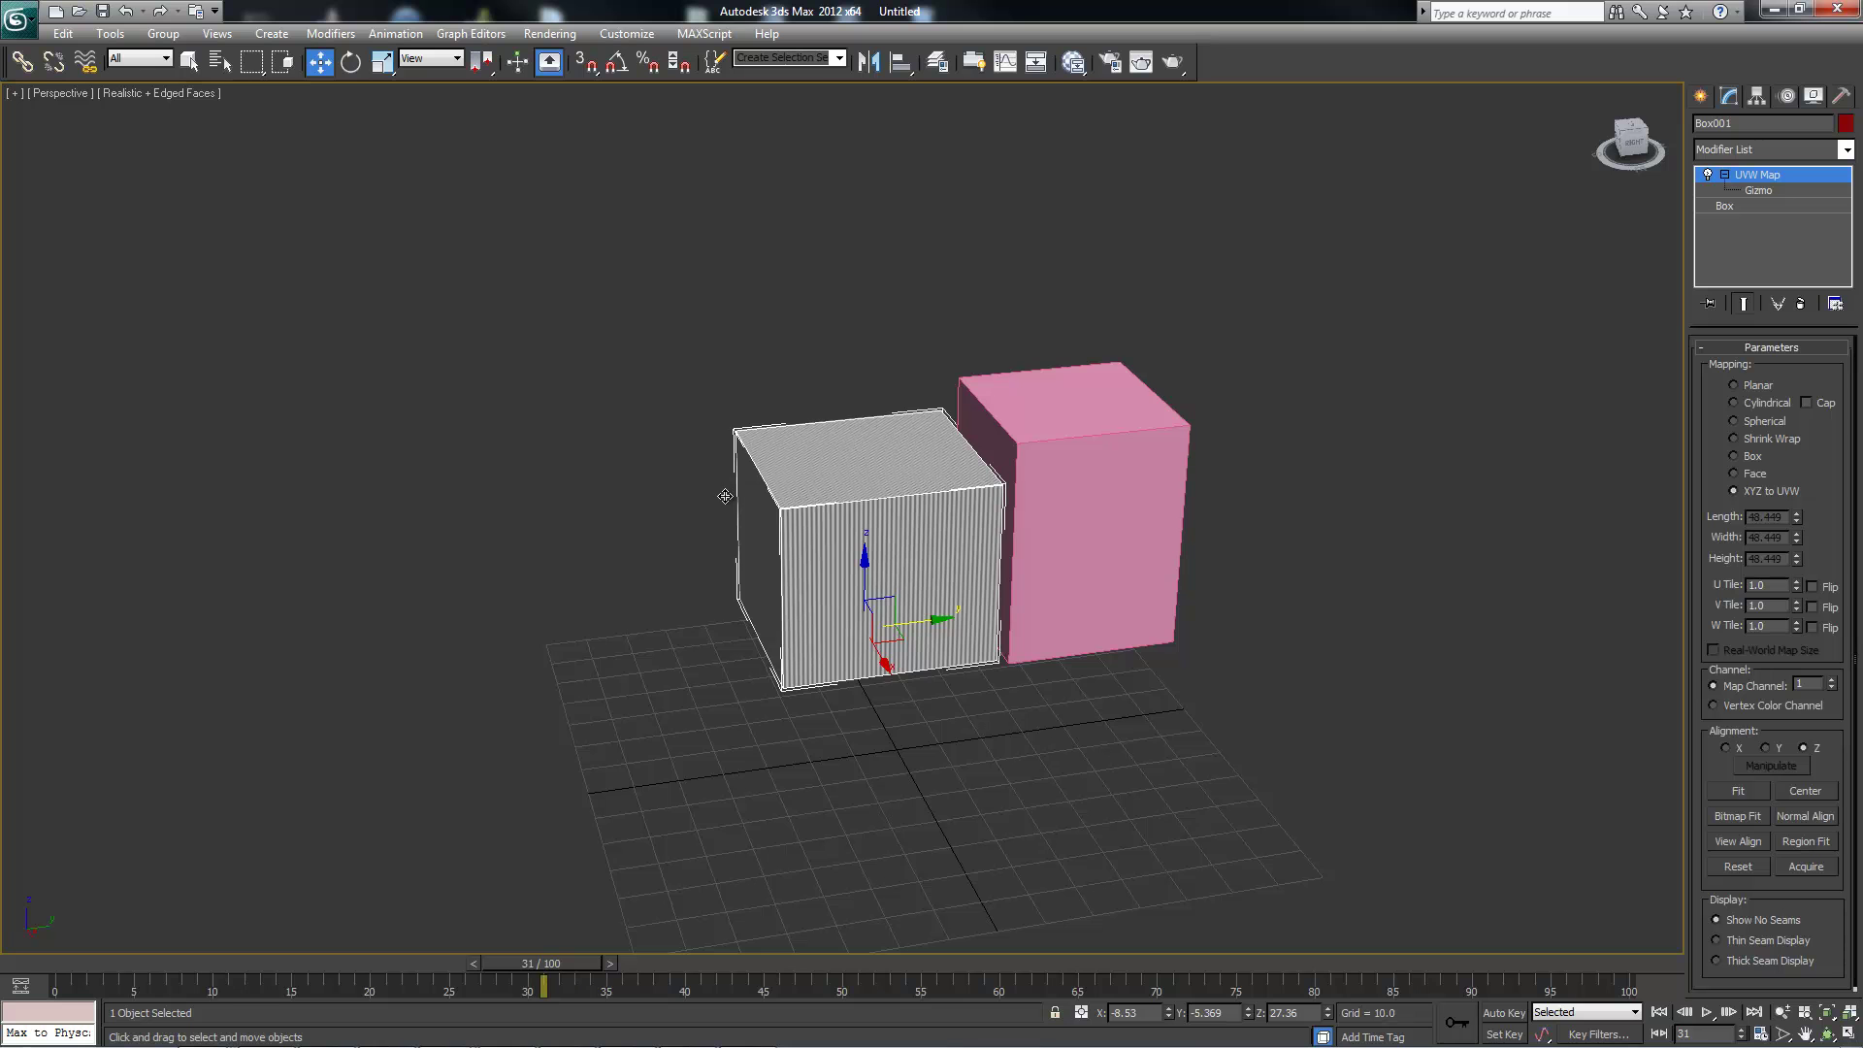
{"action": "middle_click_drag", "start_coordinate": [781, 457], "coordinate": [774, 483], "text": "alt"}
{"action": "scroll", "coordinate": [801, 521], "scroll_direction": "up", "scroll_amount": 4}
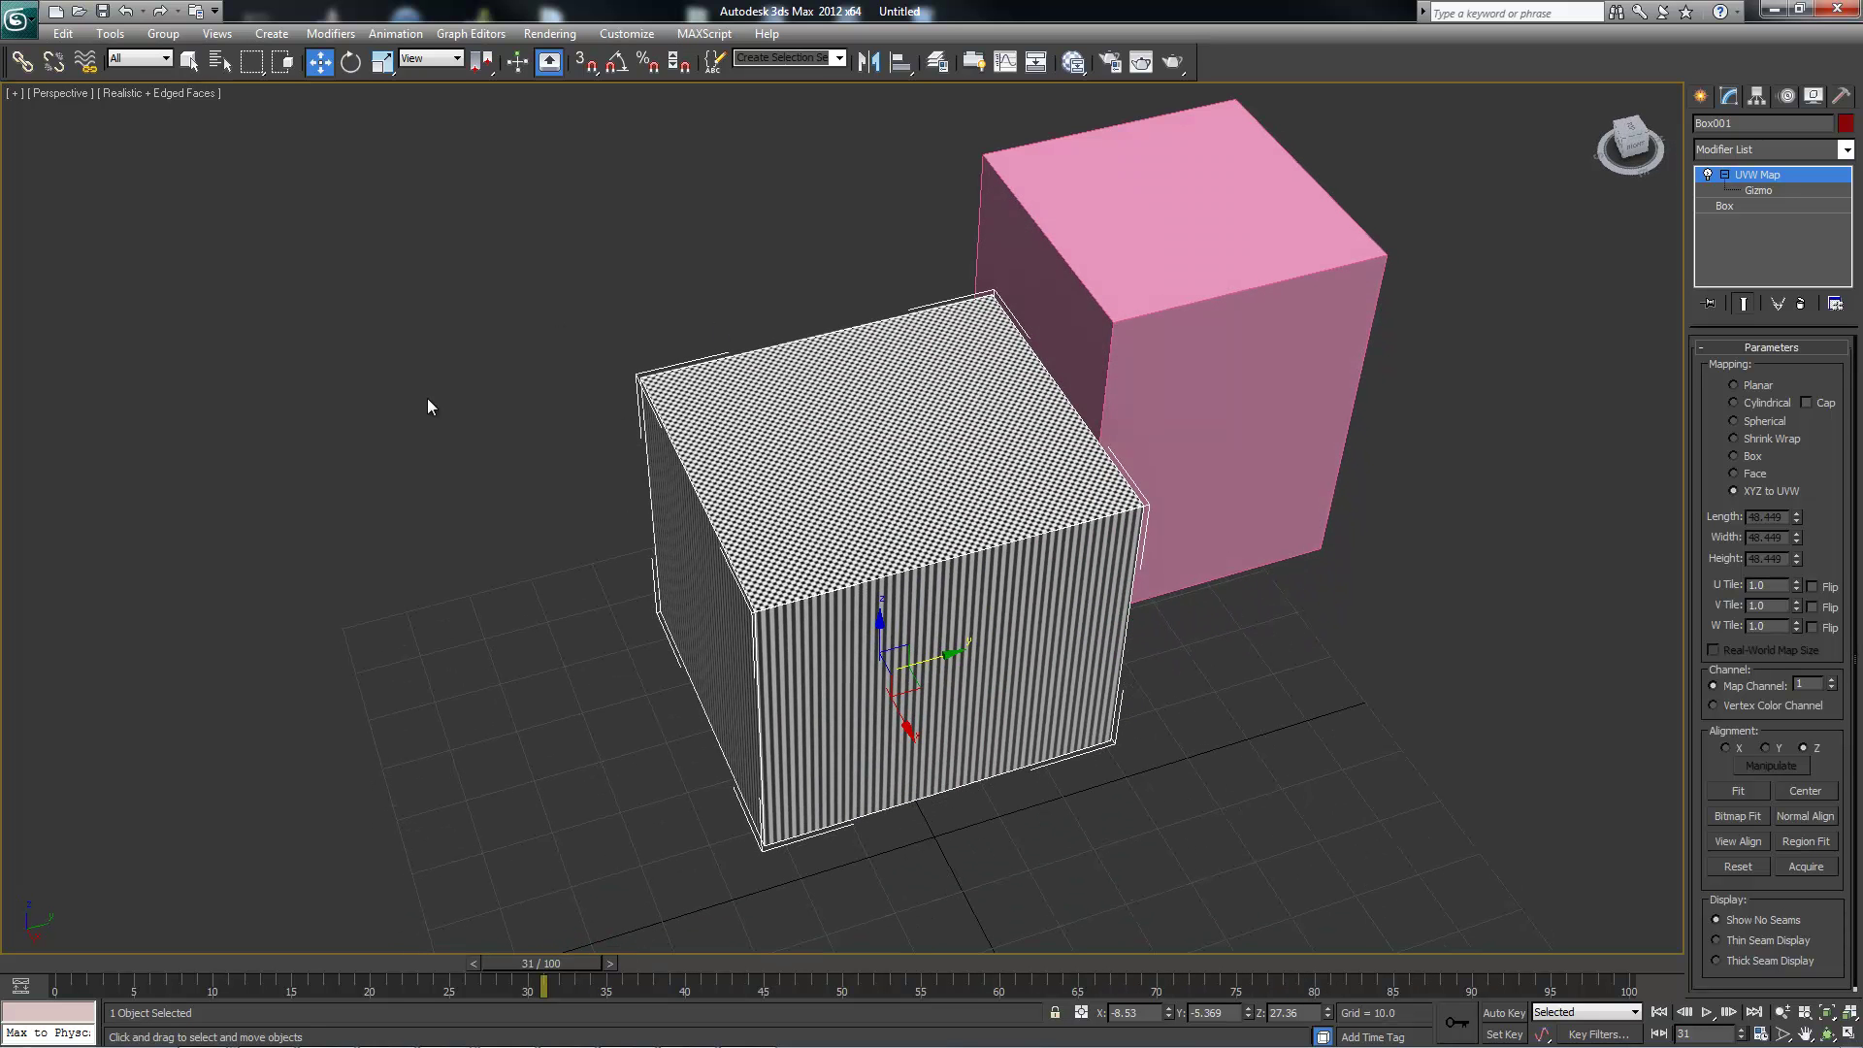
{"action": "middle_click_drag", "start_coordinate": [707, 582], "coordinate": [691, 512], "text": "alt"}
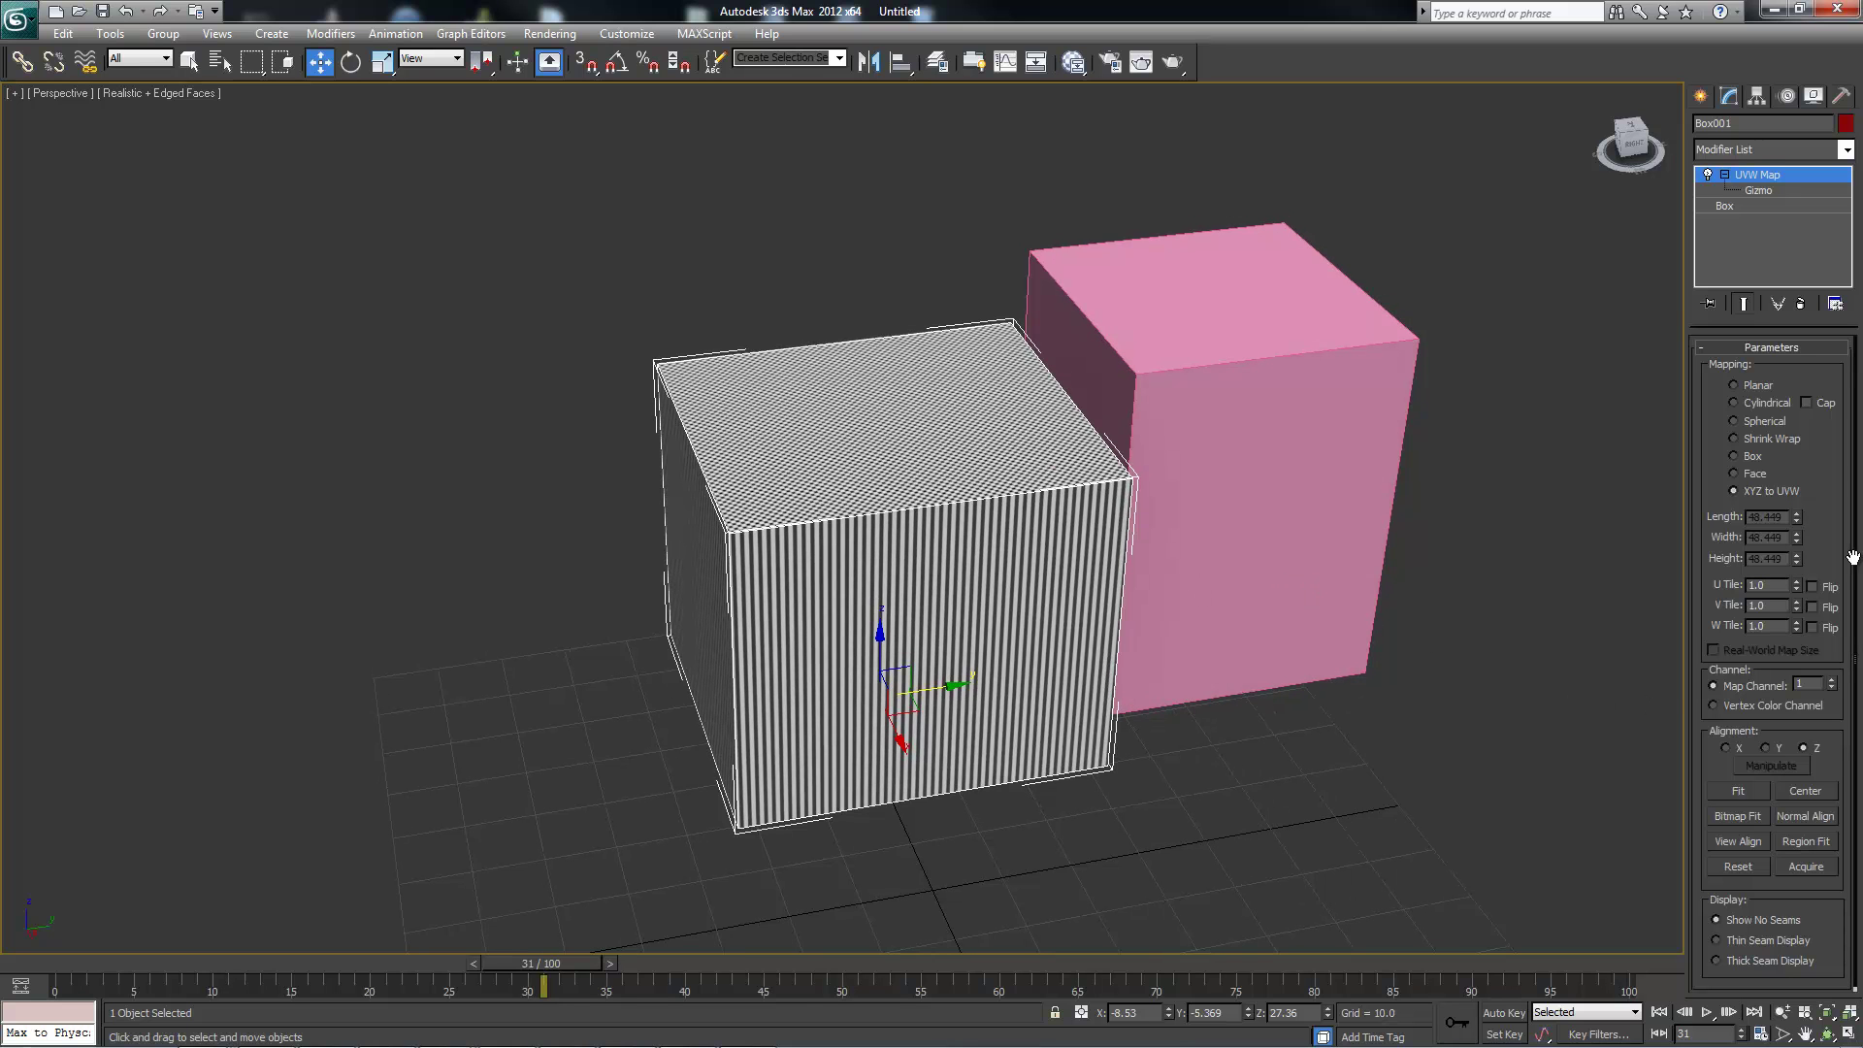
- Set the checkered box's UVW mapping type back to Planar and view how the checker projects onto its faces
{"action": "scroll", "coordinate": [1831, 558], "scroll_direction": "down", "scroll_amount": 1}
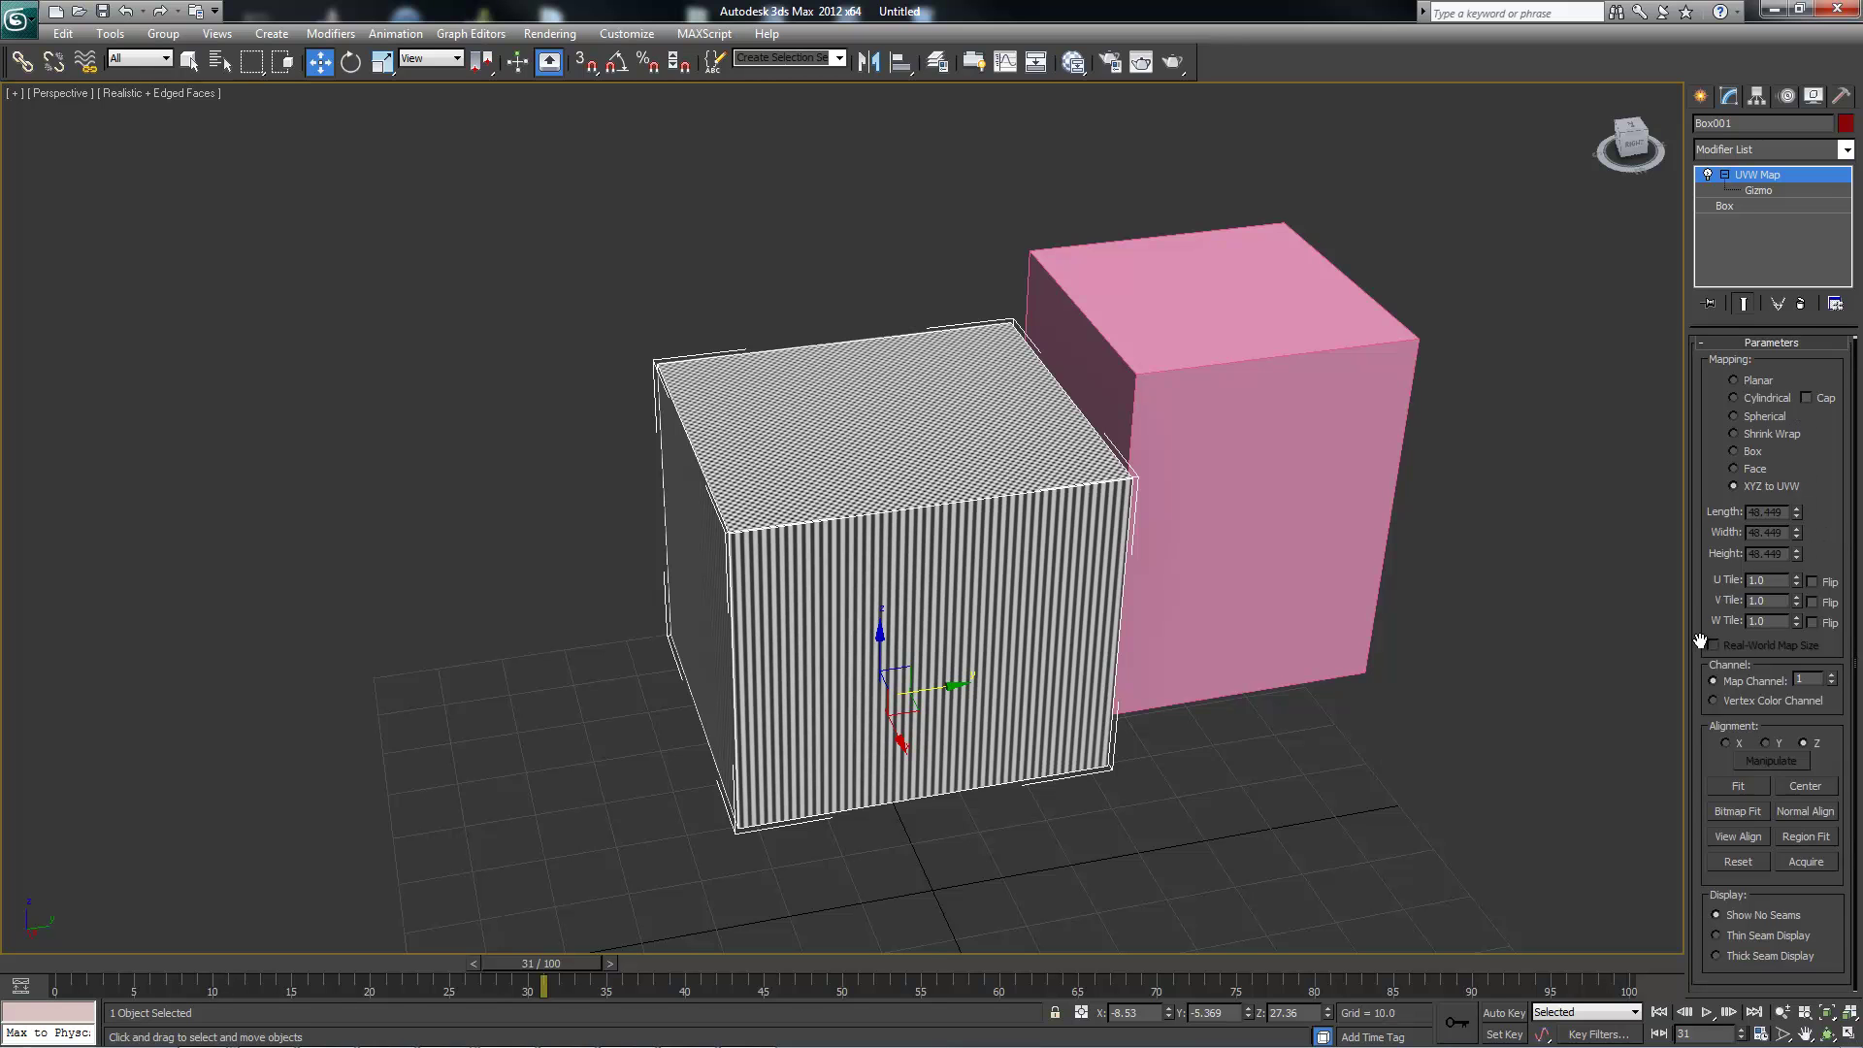
{"action": "left_click", "coordinate": [1734, 379]}
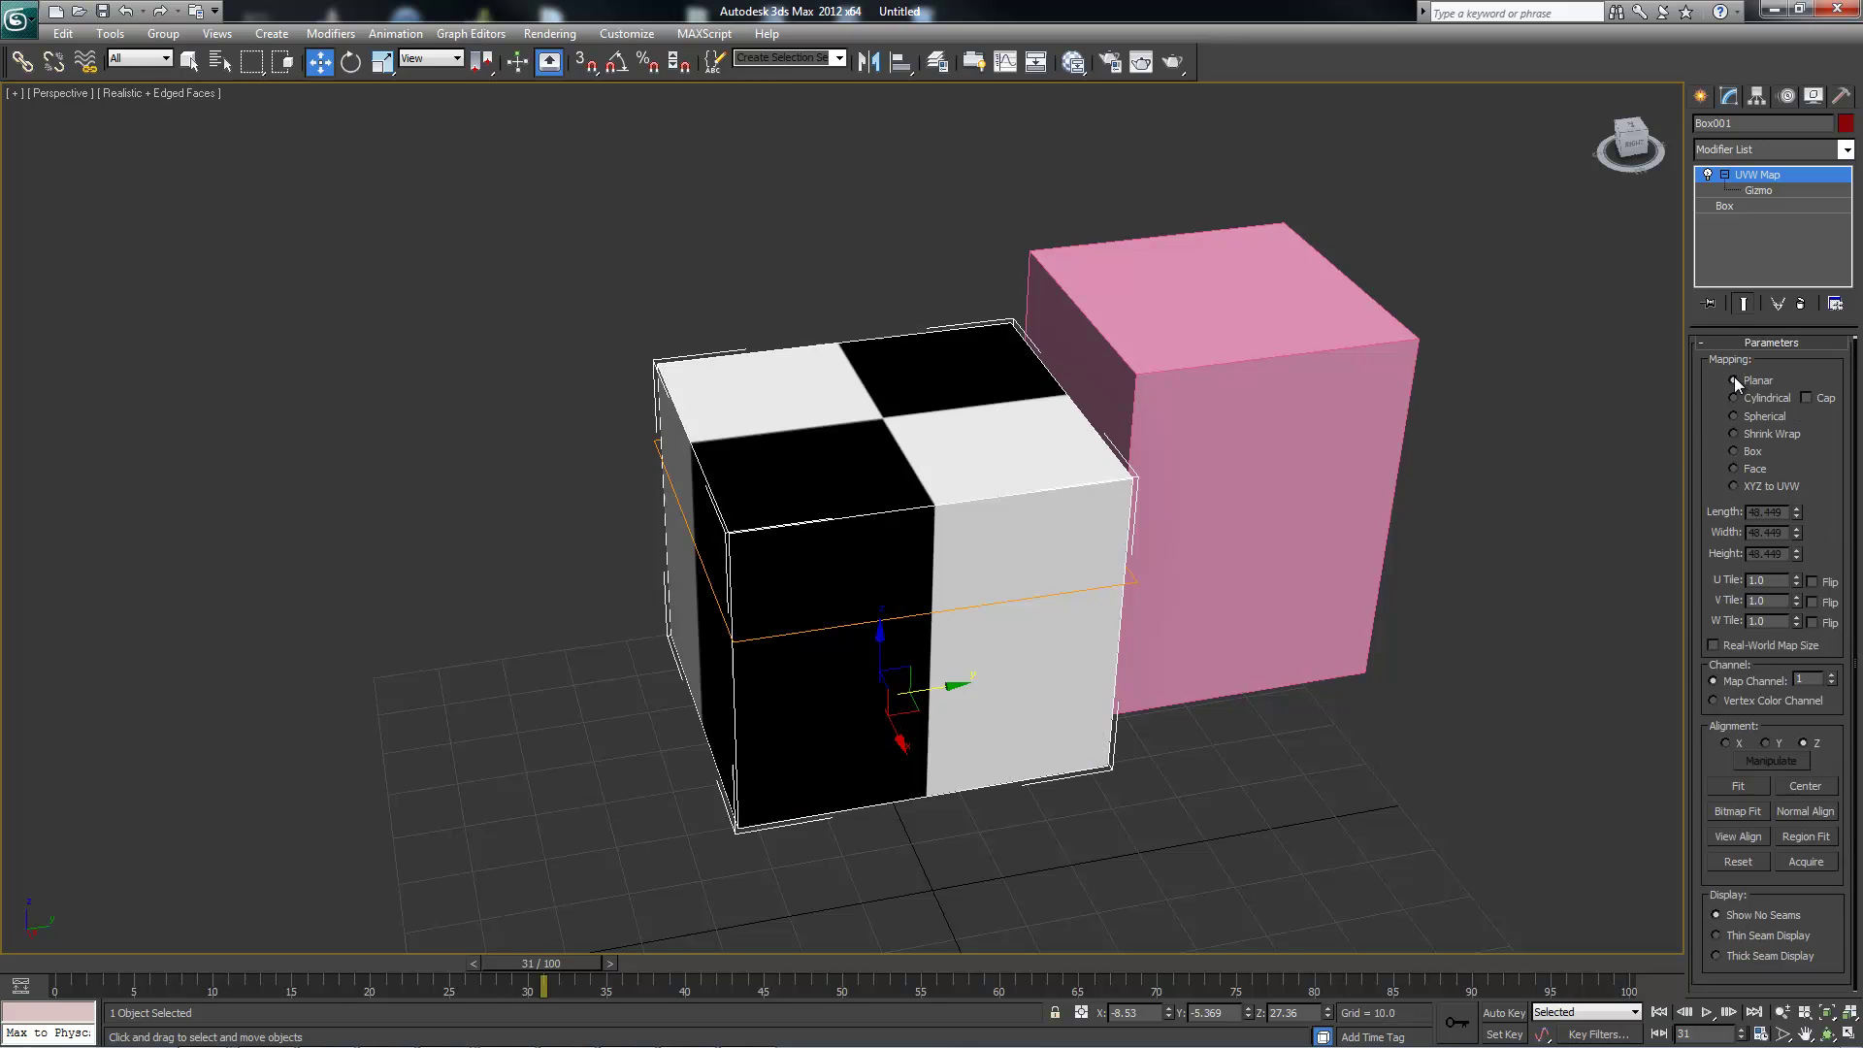
{"action": "middle_click_drag", "start_coordinate": [888, 572], "coordinate": [888, 619], "text": "alt"}
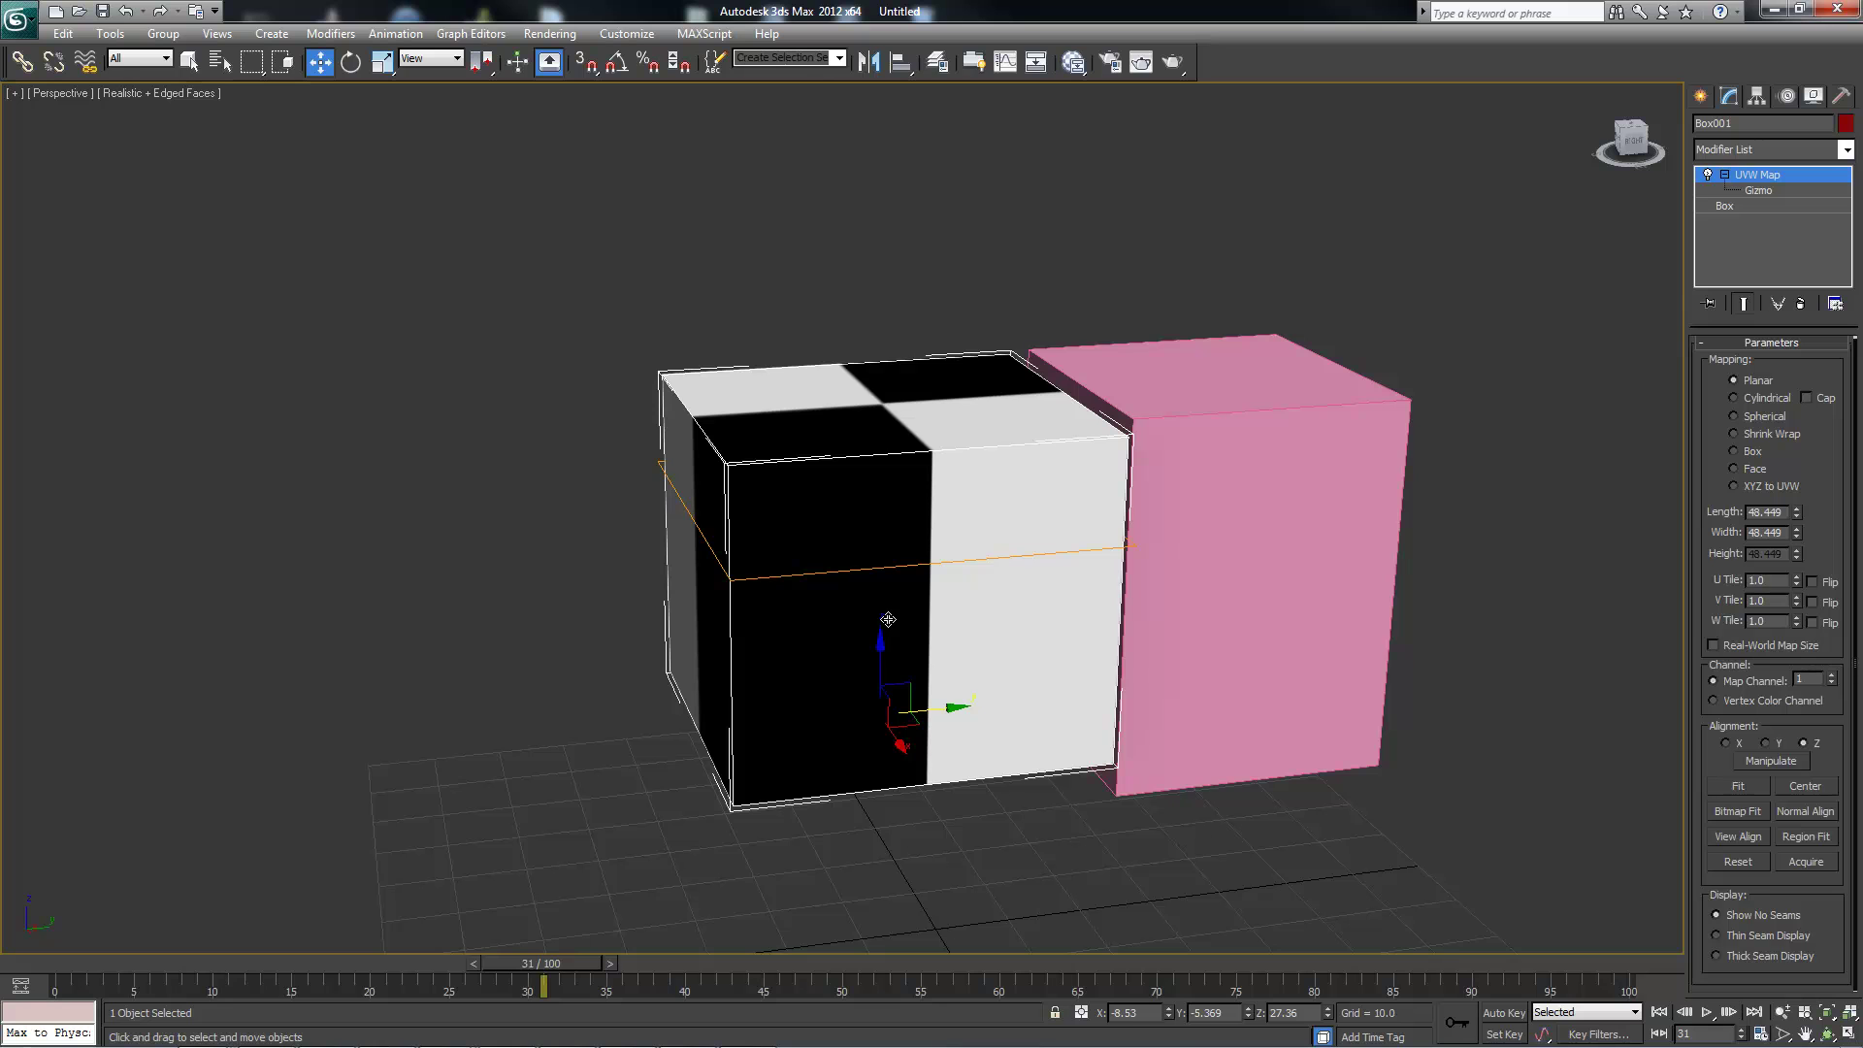